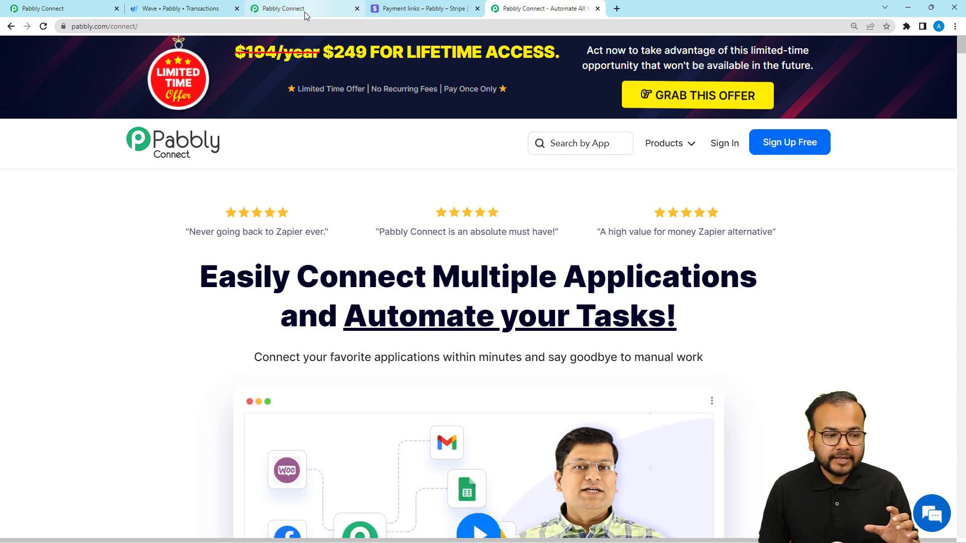
Step: Create a new workflow named "Stripe Wave Integration" from the dashboard and collapse its trigger step
left_click(270, 9)
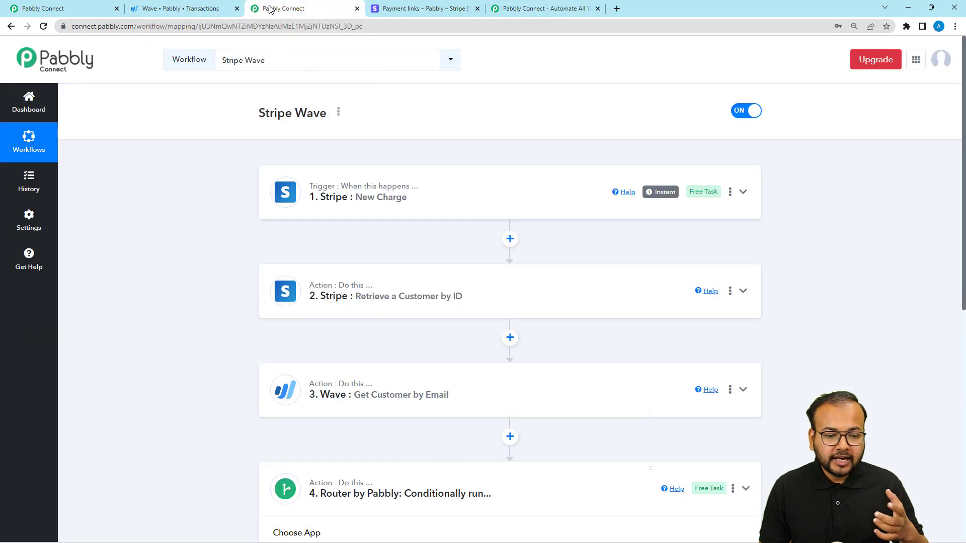
left_click(71, 9)
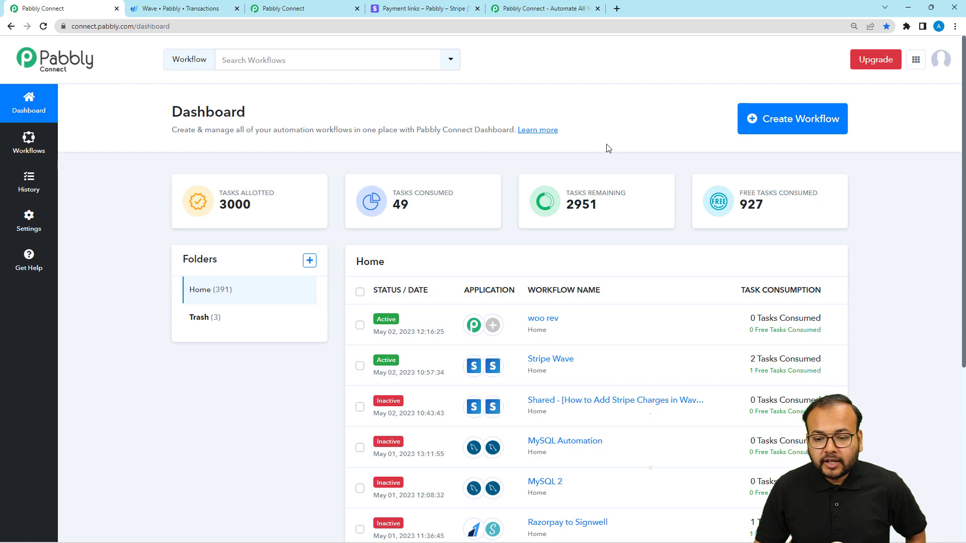
left_click(809, 126)
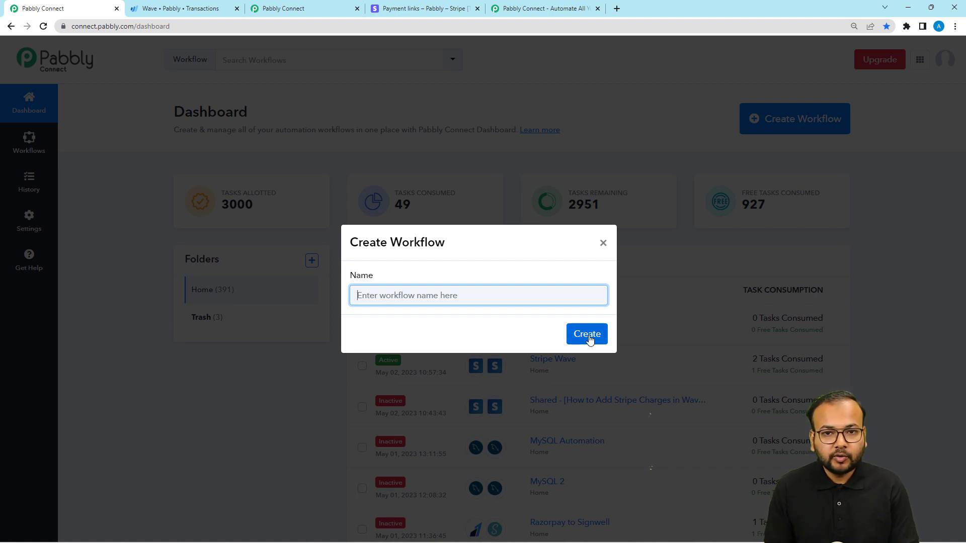
type("Stripe Wave Integration")
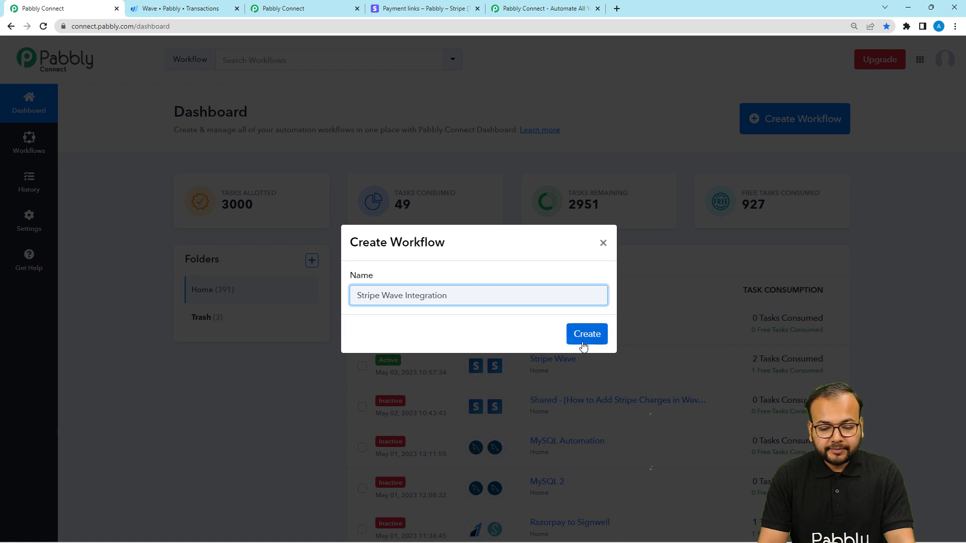
left_click(582, 341)
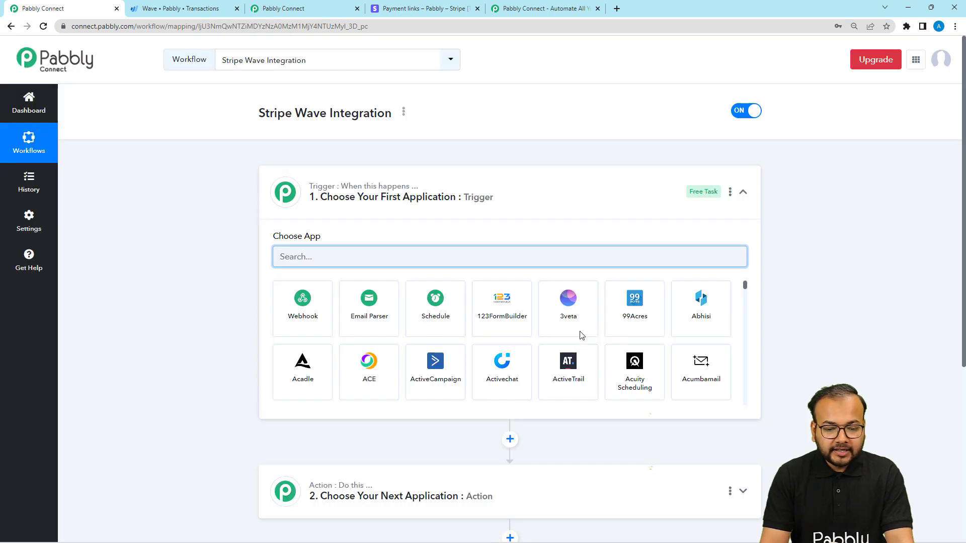
left_click(538, 209)
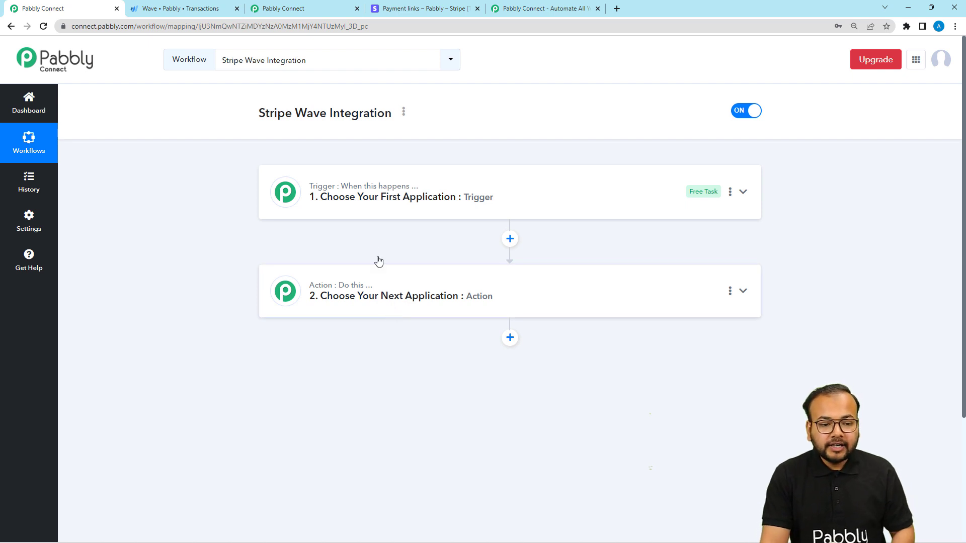
Step: In the existing Stripe Wave workflow, review the setup of the New Charge trigger and the Retrieve a Customer by ID action
left_click(303, 12)
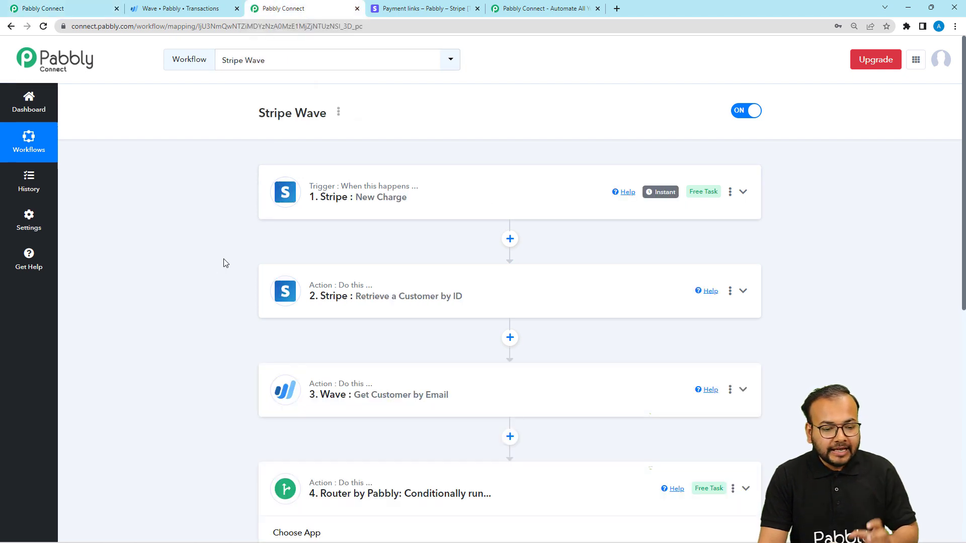
left_click(320, 209)
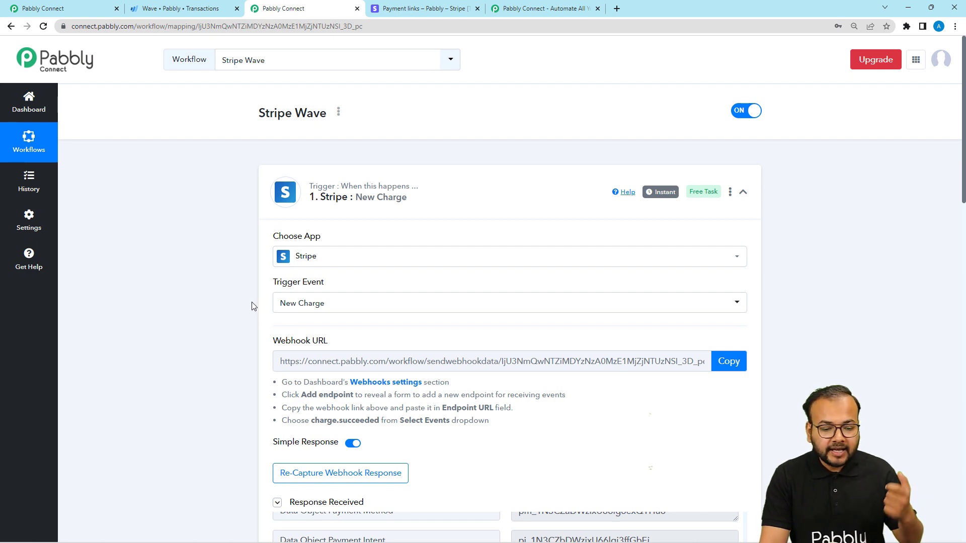
left_click(320, 210)
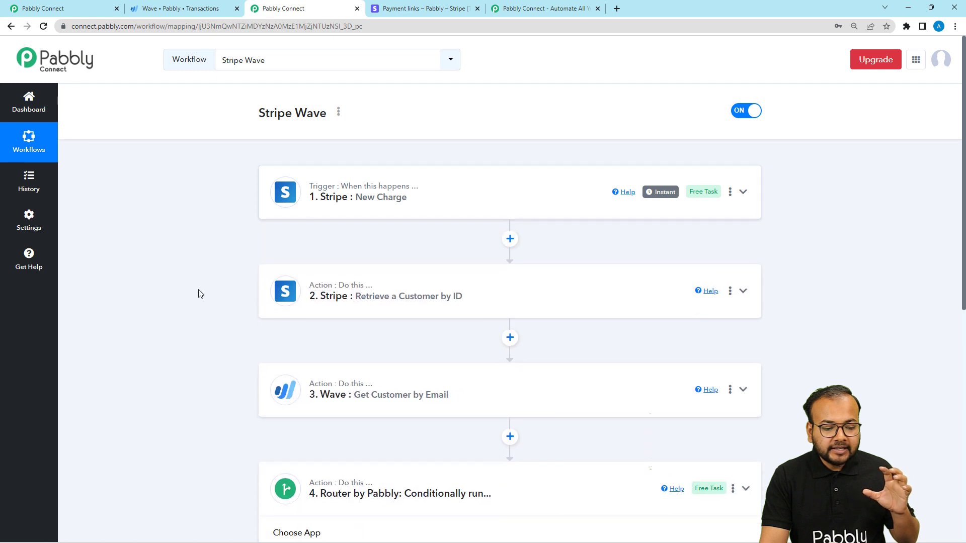
left_click(329, 314)
scroll(352, 362, "down", 1)
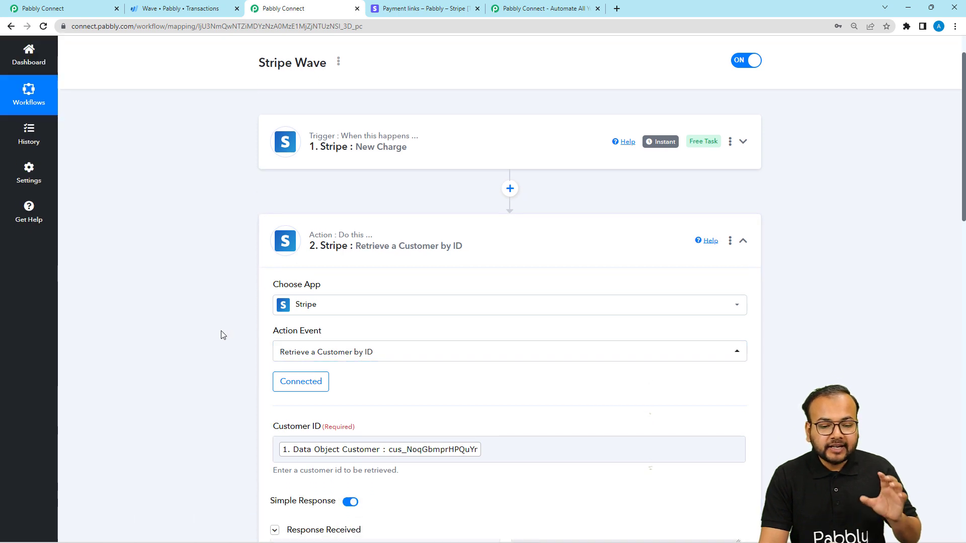
Step: Examine the response data received by the Stripe New Charge trigger and collapse the response
left_click(335, 159)
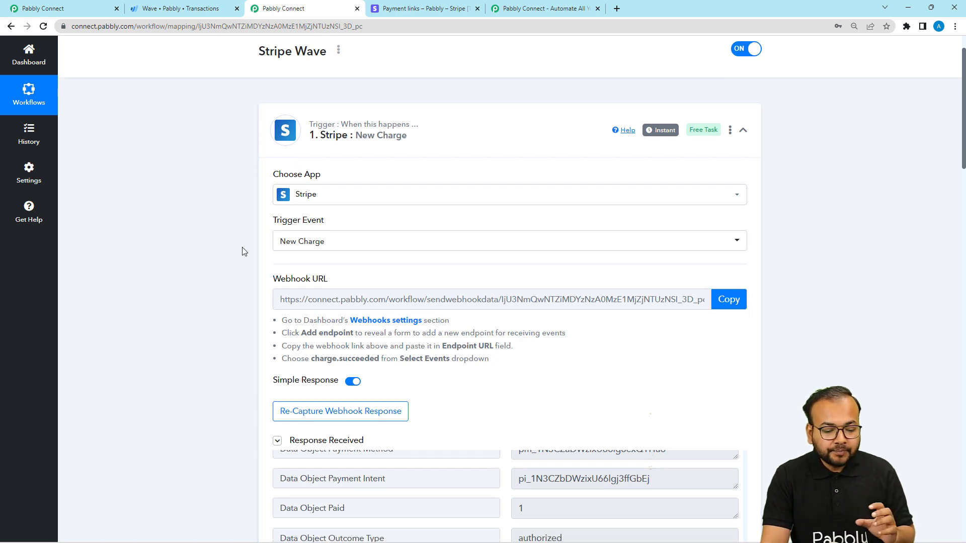
scroll(243, 250, "down", 4)
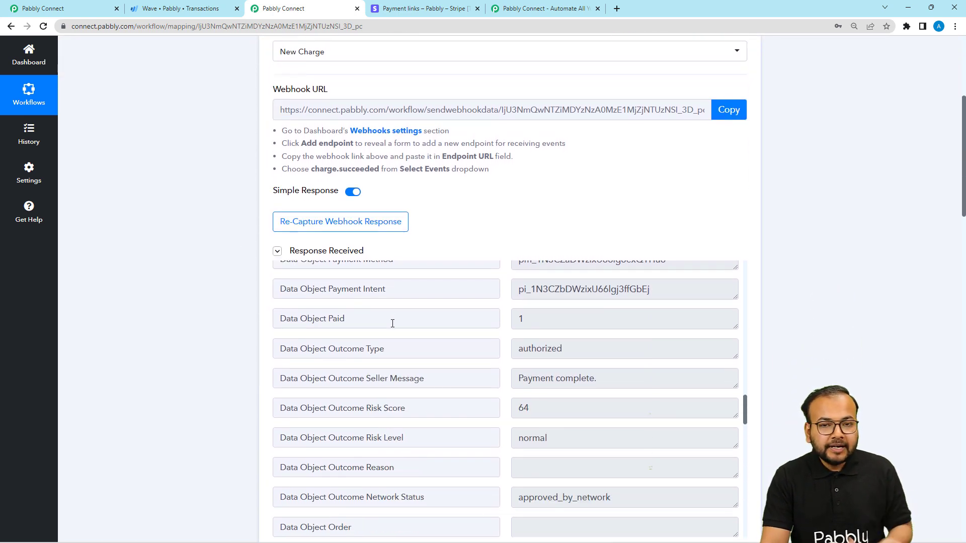
scroll(392, 324, "down", 2)
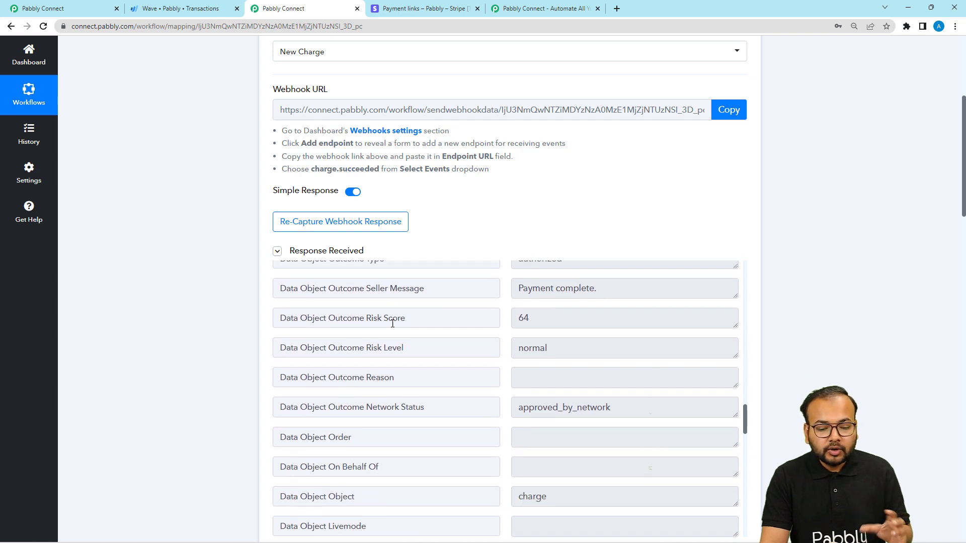
scroll(392, 332, "down", 1)
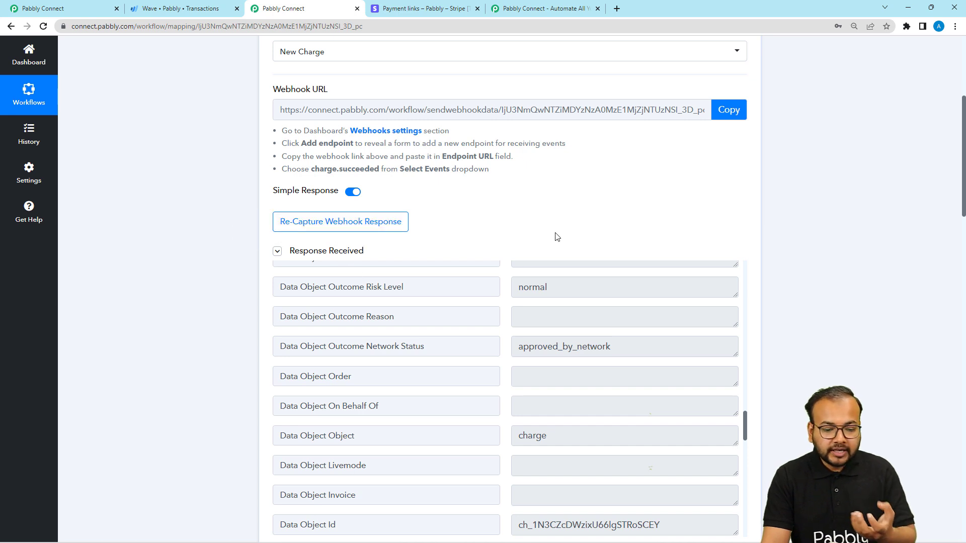
left_click(277, 251)
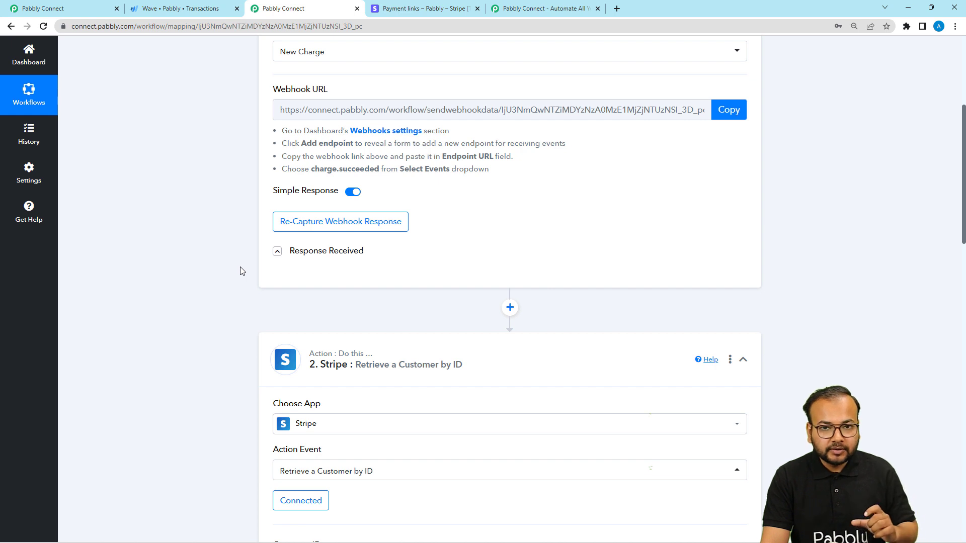
Step: Review how the Customer ID is mapped in the Retrieve a Customer by ID action and collapse that action
scroll(241, 270, "down", 1)
scroll(251, 282, "up", 2)
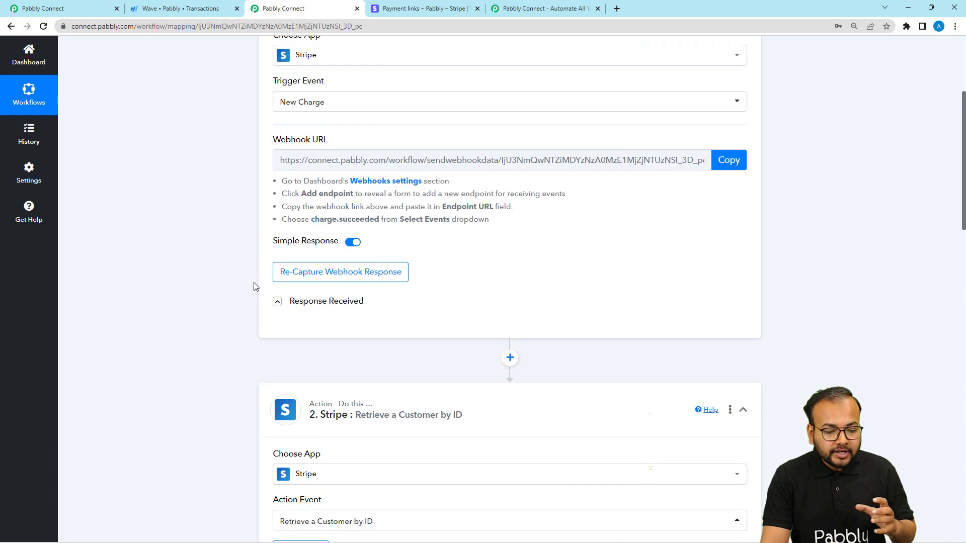
scroll(254, 287, "down", 3)
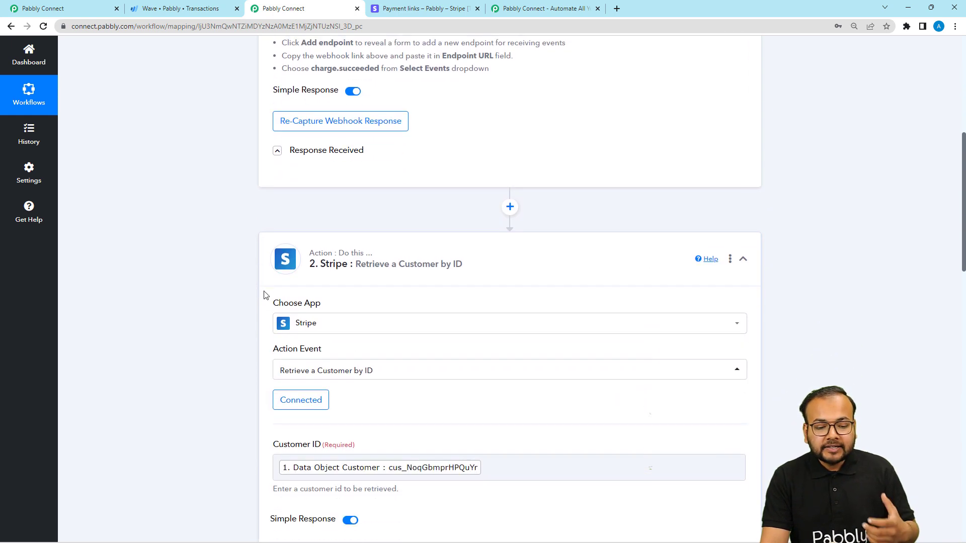
scroll(295, 287, "down", 1)
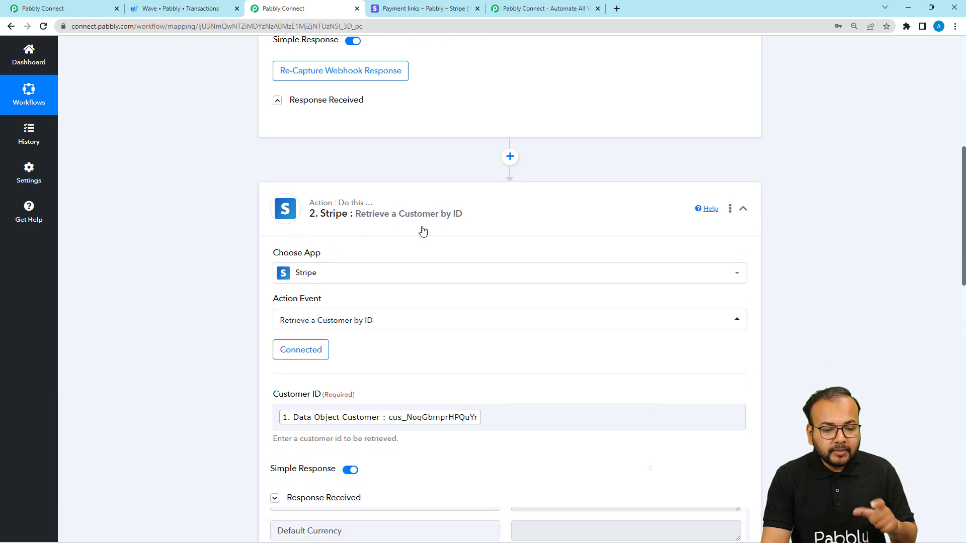
scroll(244, 267, "down", 1)
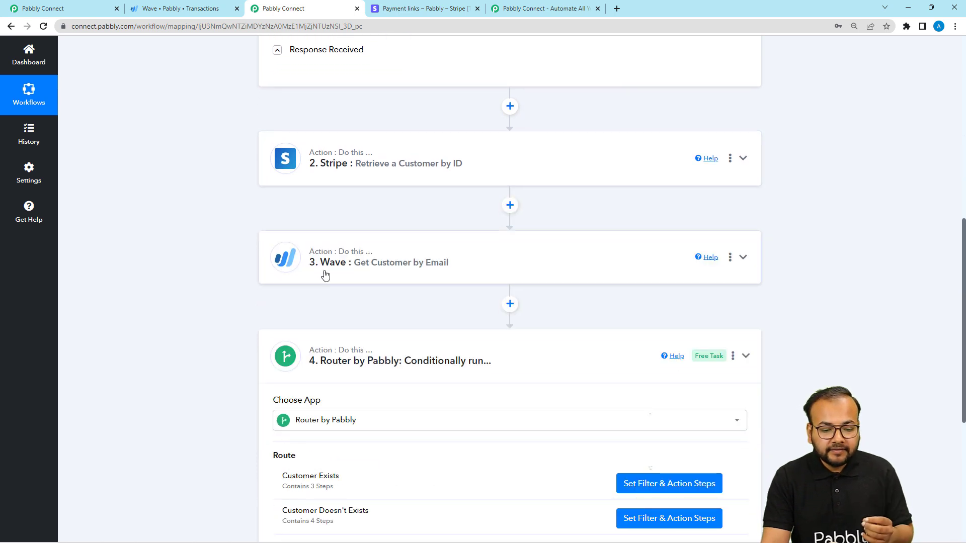
Step: Examine the Wave Get Customer by Email action's business, email mapping and response, and collapse the response
left_click(324, 274)
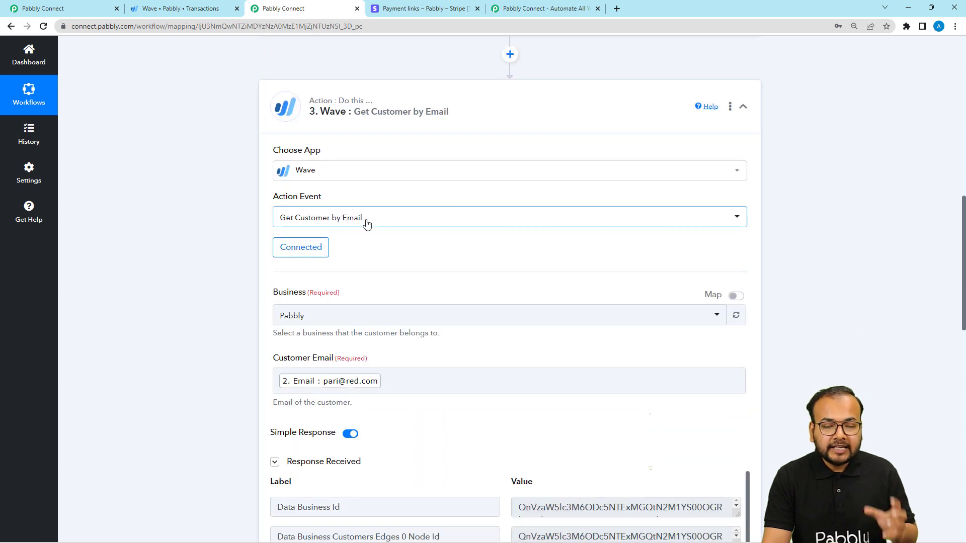
left_click(316, 121)
left_click(312, 119)
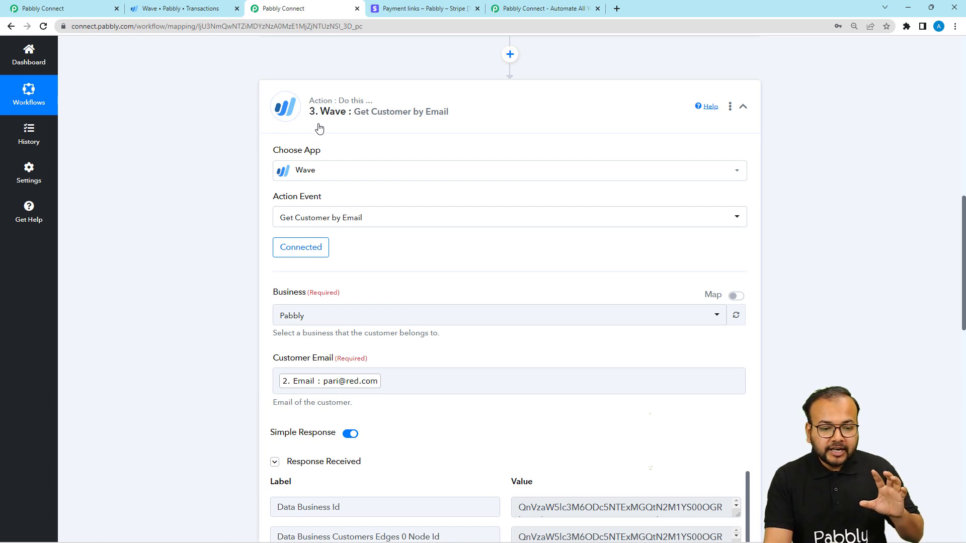
scroll(319, 128, "down", 4)
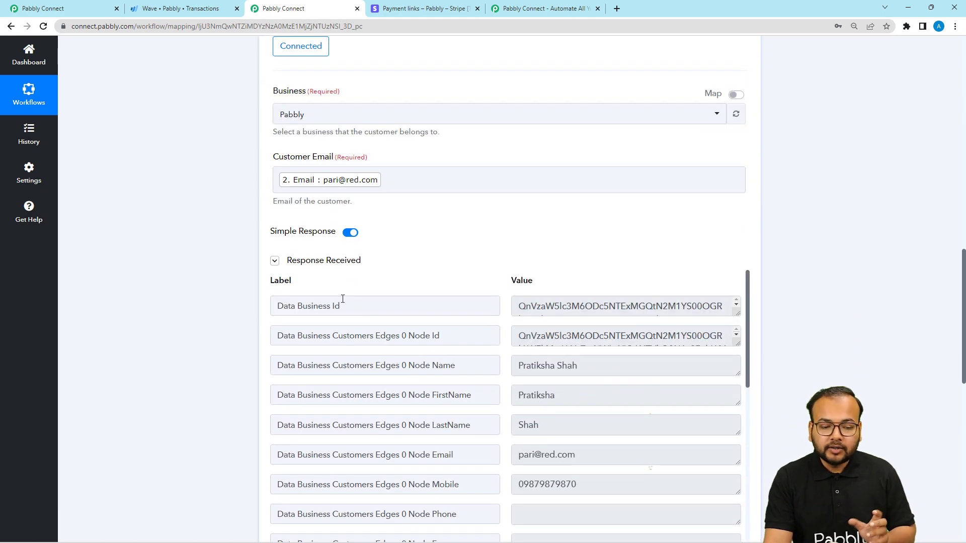
left_click(274, 261)
scroll(237, 253, "down", 3)
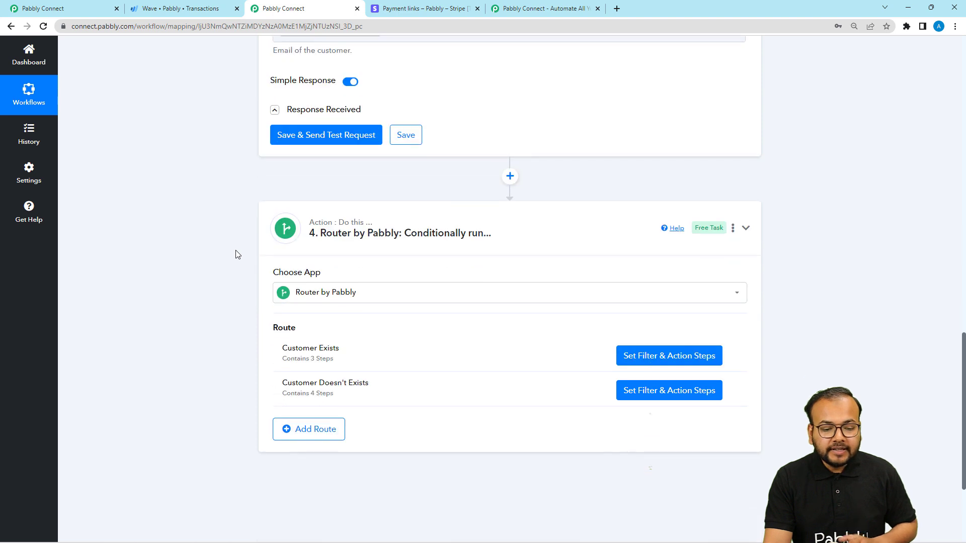
Step: Examine the Router by Pabbly routes and the filter and action steps inside the Customer Exists route
scroll(237, 254, "down", 2)
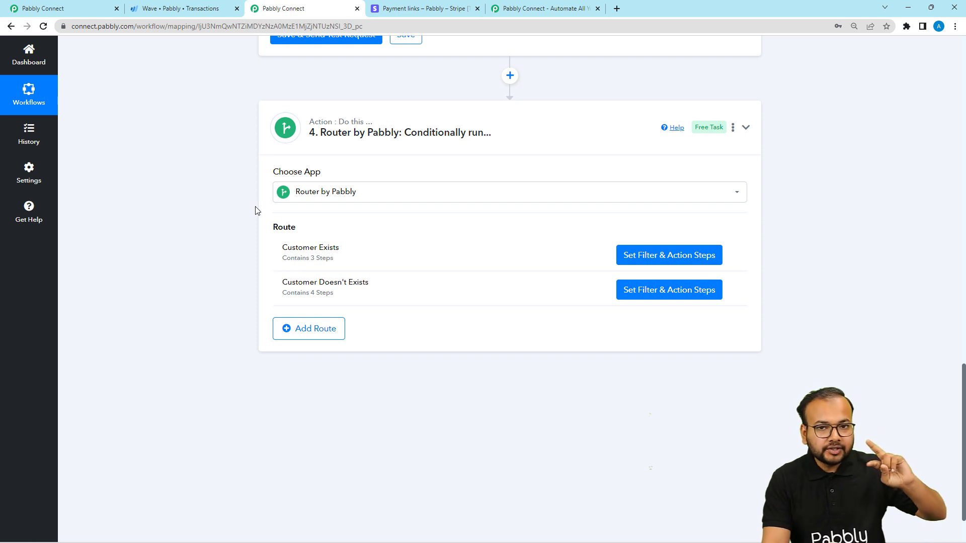
scroll(216, 296, "up", 4)
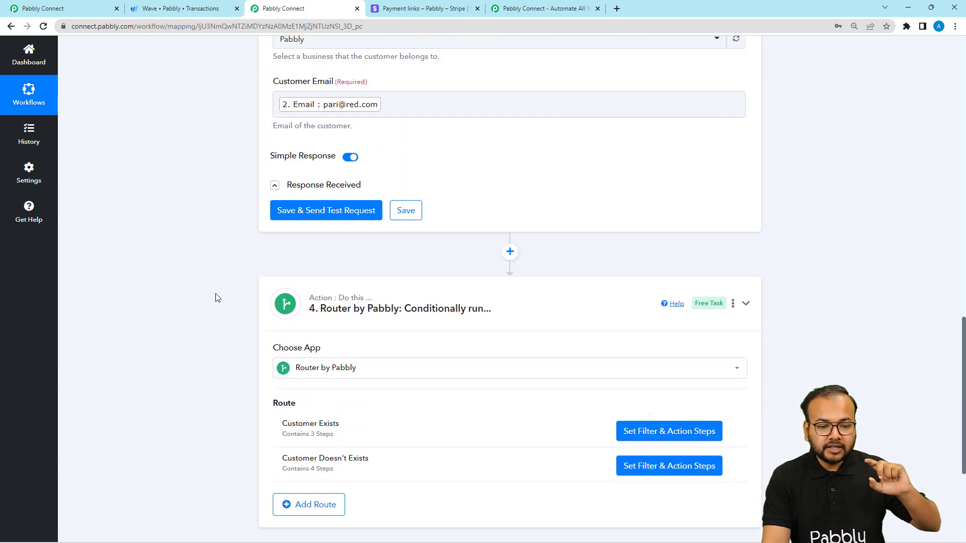
scroll(216, 297, "up", 3)
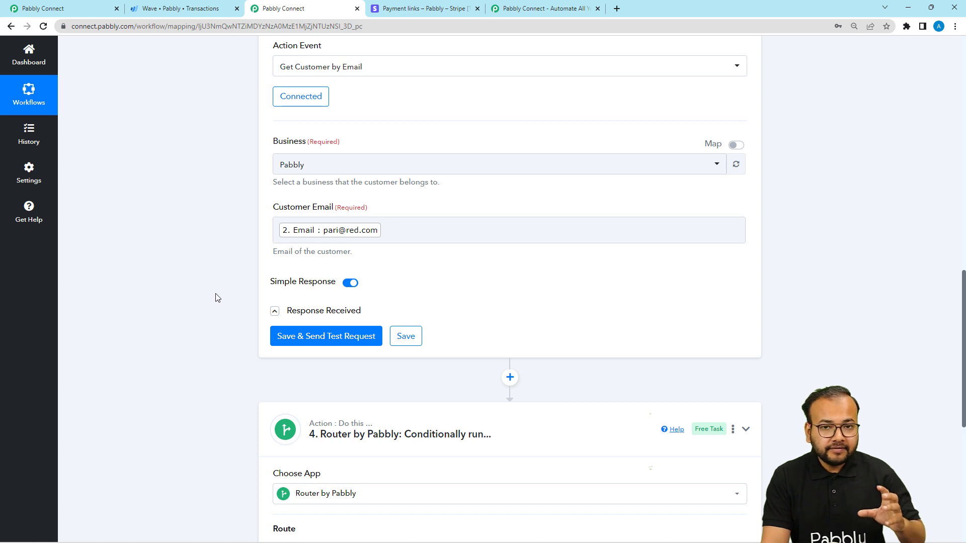
scroll(216, 294, "down", 2)
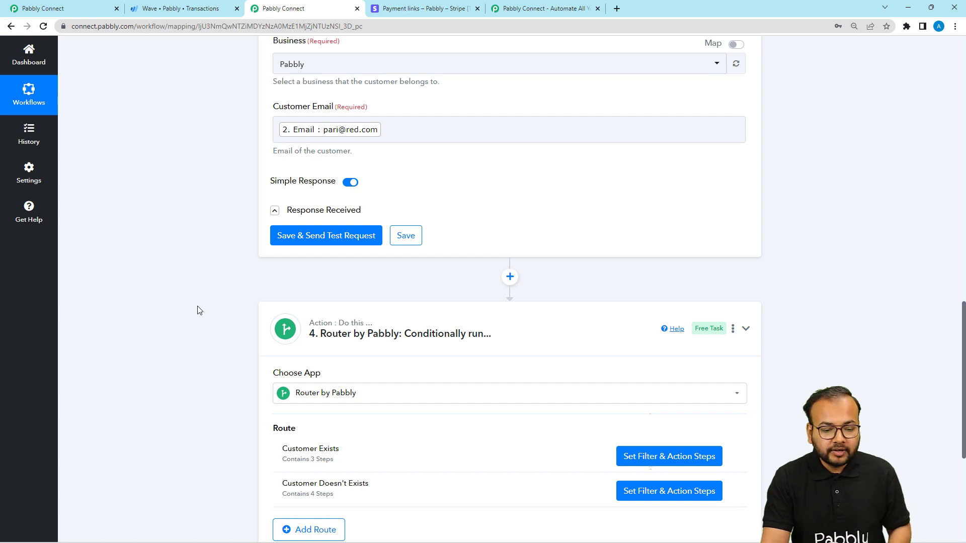
scroll(200, 312, "down", 2)
scroll(274, 349, "down", 1)
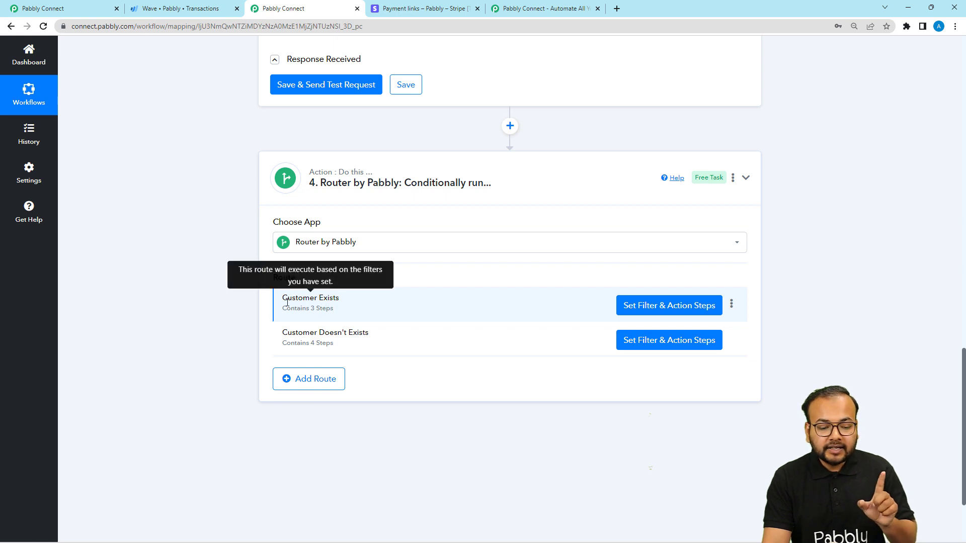
left_click(640, 308)
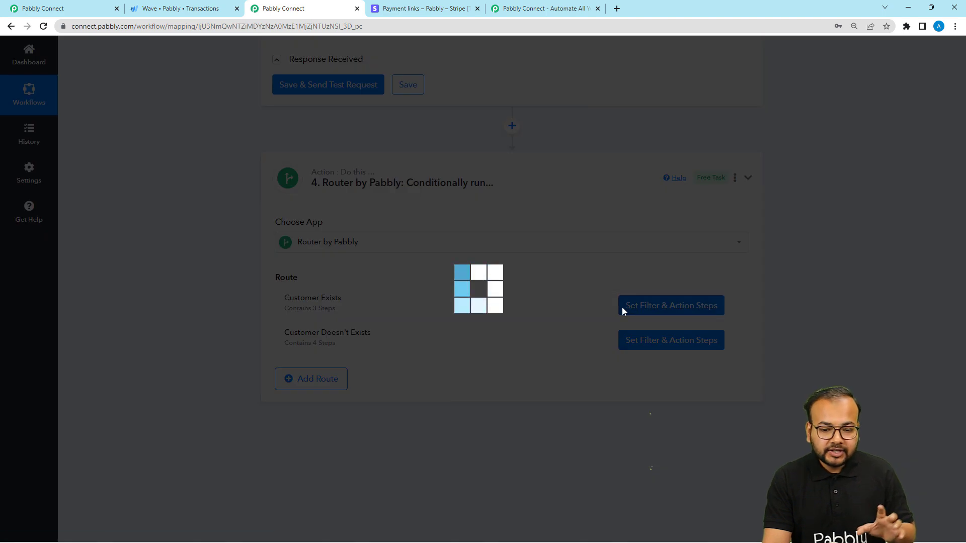
scroll(636, 240, "up", 3)
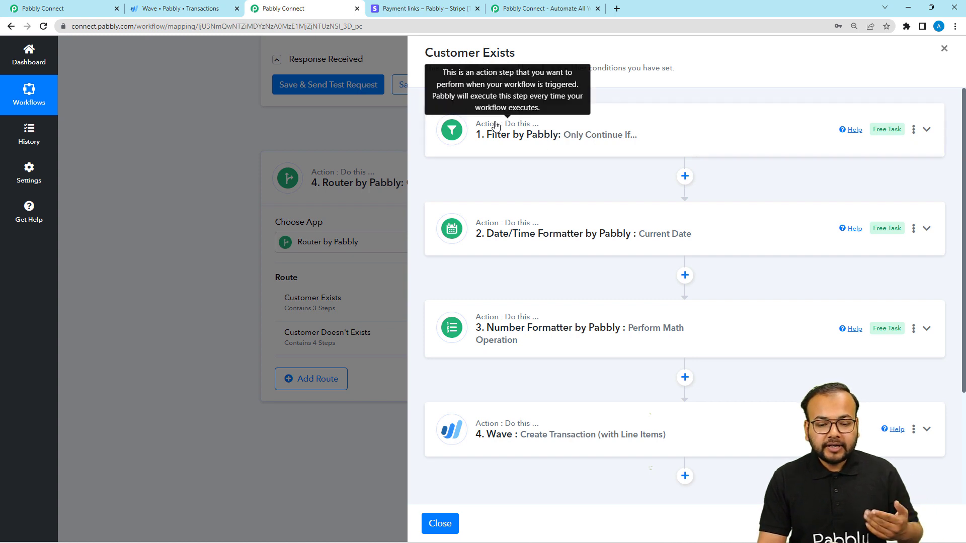
scroll(495, 158, "down", 2)
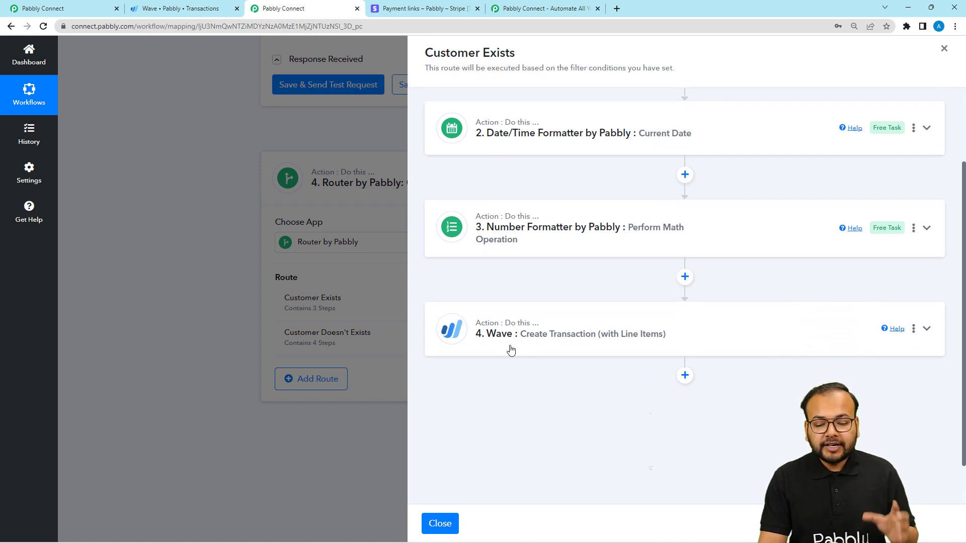
left_click(439, 524)
Step: Examine the action steps inside the router's Customer Doesn't Exists route and close the route
left_click(637, 347)
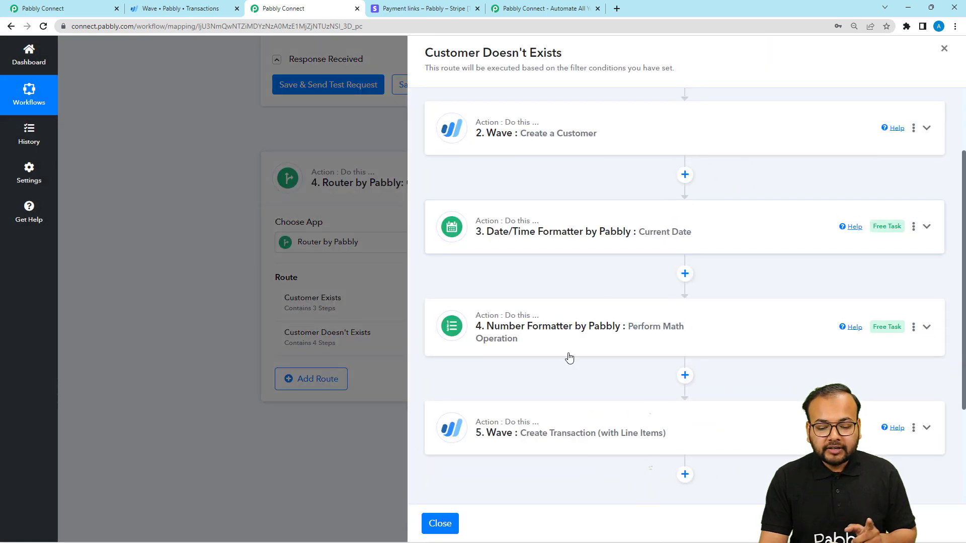
scroll(551, 372, "down", 2)
scroll(539, 252, "up", 2)
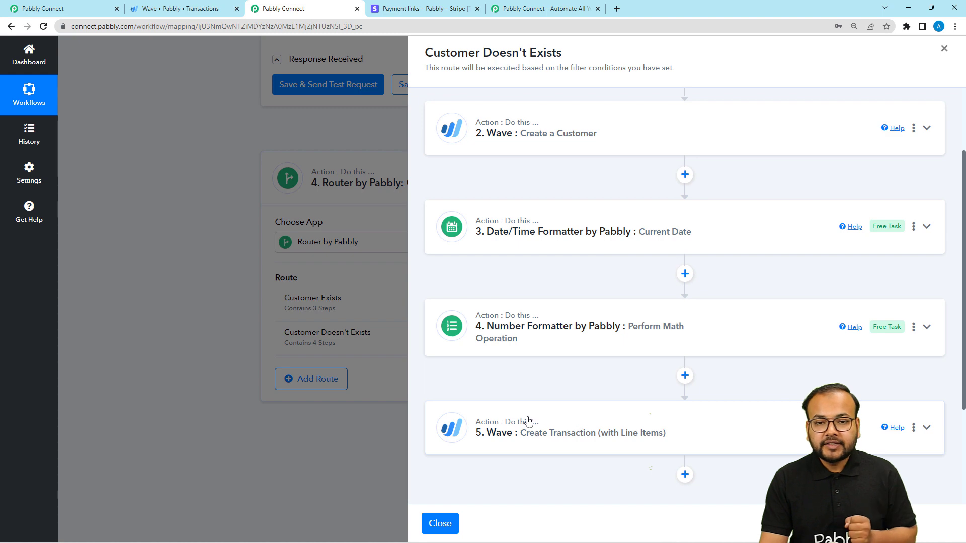
left_click(440, 523)
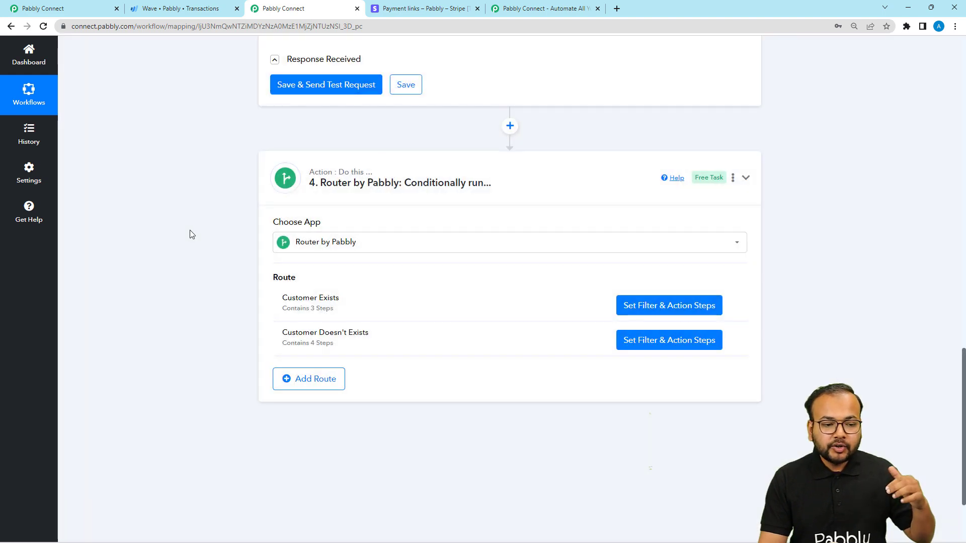
scroll(189, 231, "up", 7)
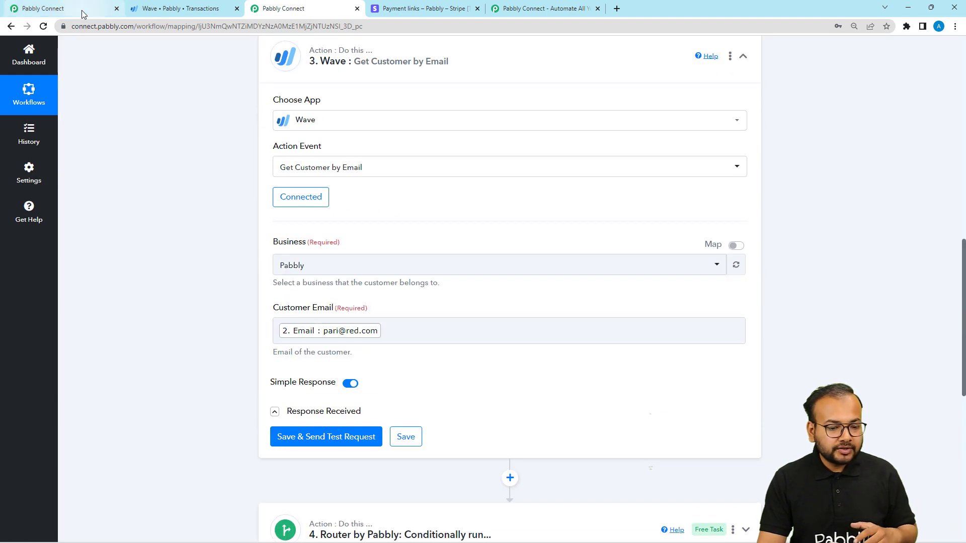
Step: In the Stripe Wave Integration workflow, set Stripe as the trigger app with New Charge as the trigger event
left_click(87, 10)
left_click(403, 198)
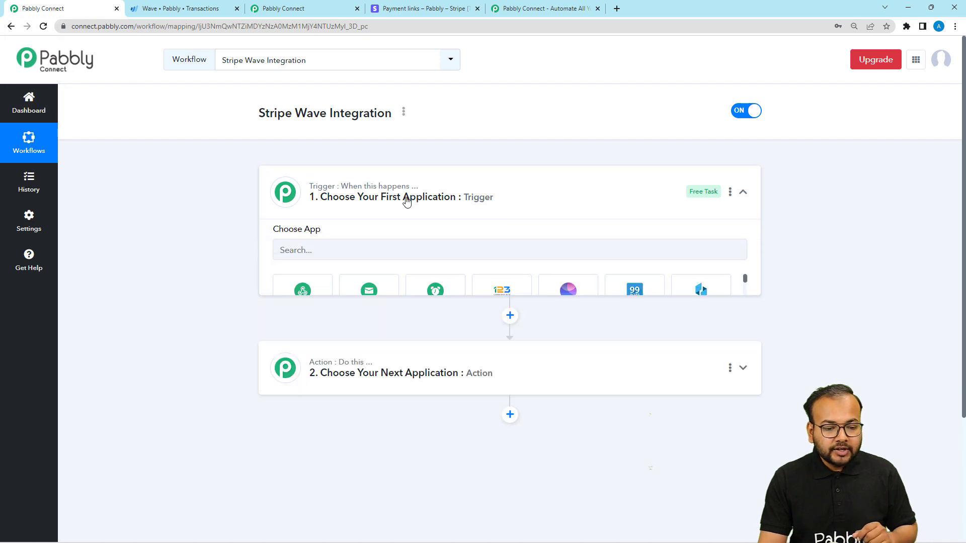
scroll(407, 201, "down", 1)
left_click(350, 108)
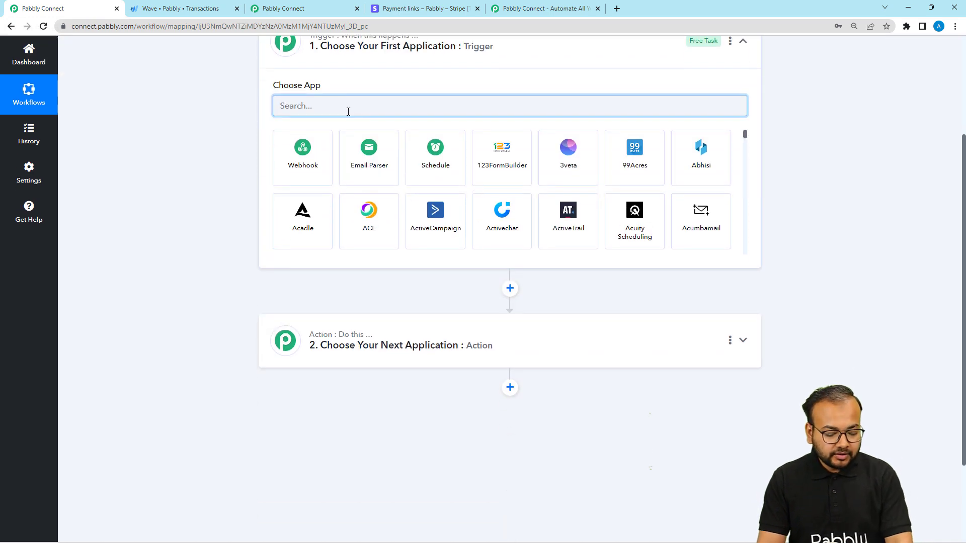
type("strip")
left_click(322, 143)
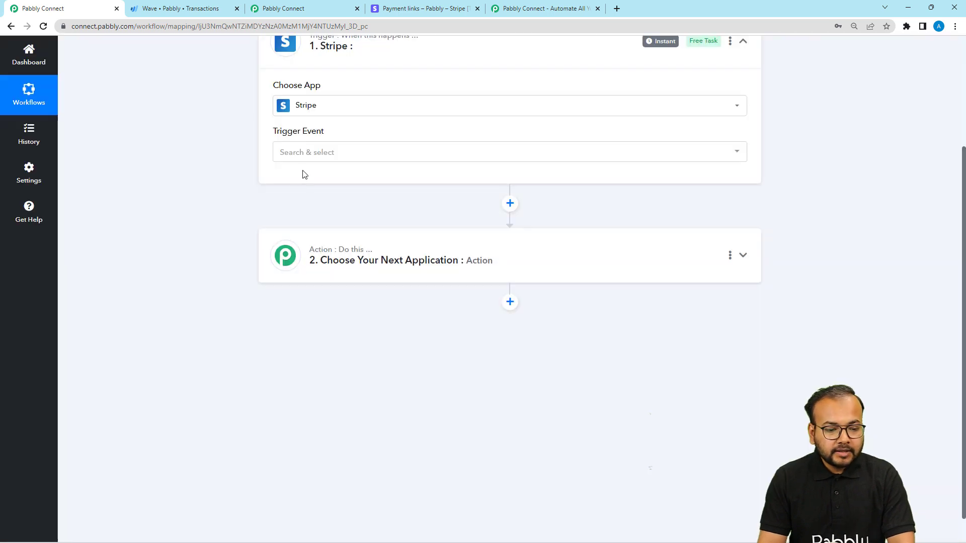
left_click(296, 152)
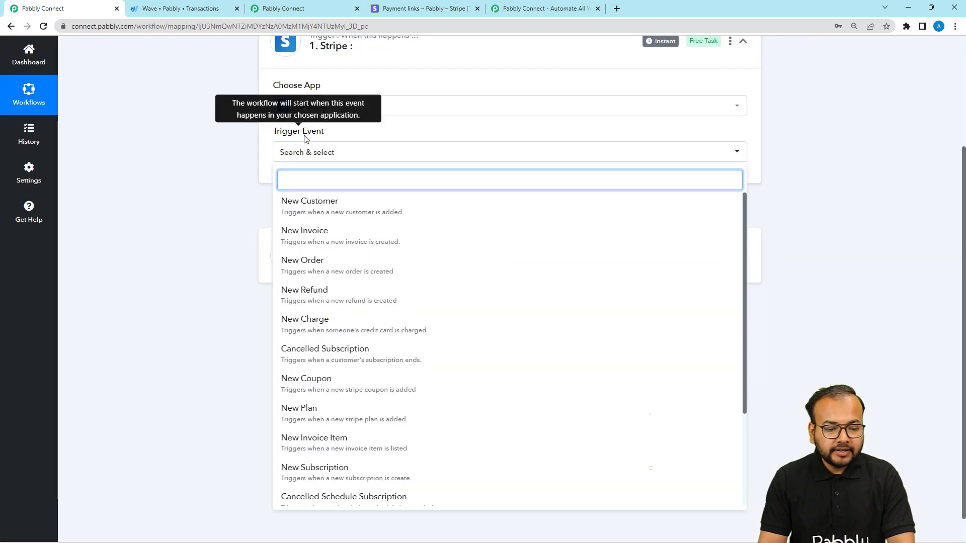
left_click(307, 321)
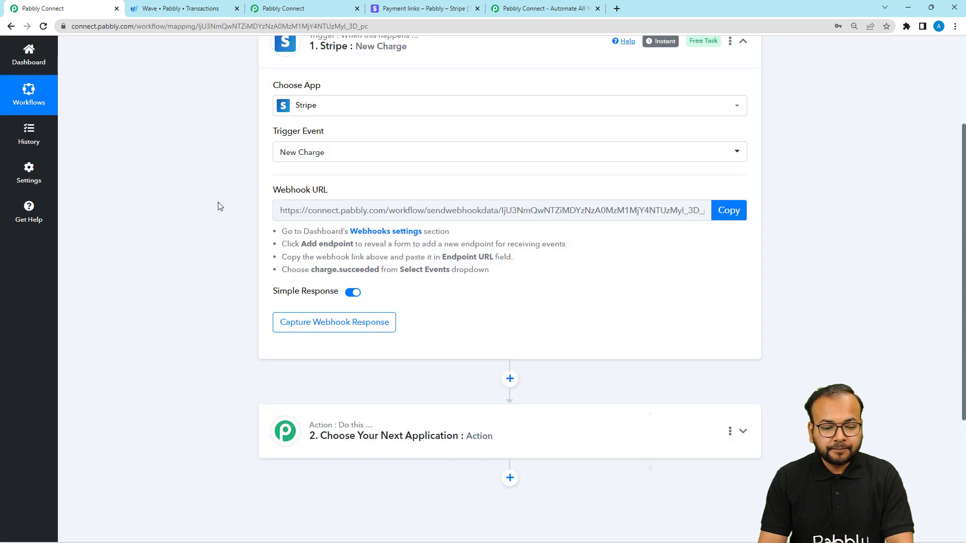
Step: Read the webhook setup instructions beneath the Stripe trigger's webhook URL
left_click(735, 210)
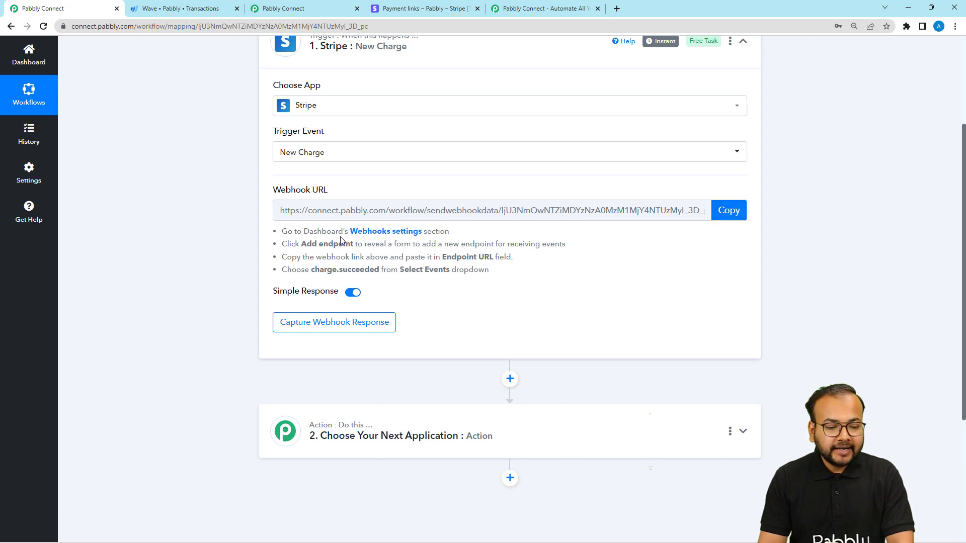
left_click_drag(340, 232, 363, 284)
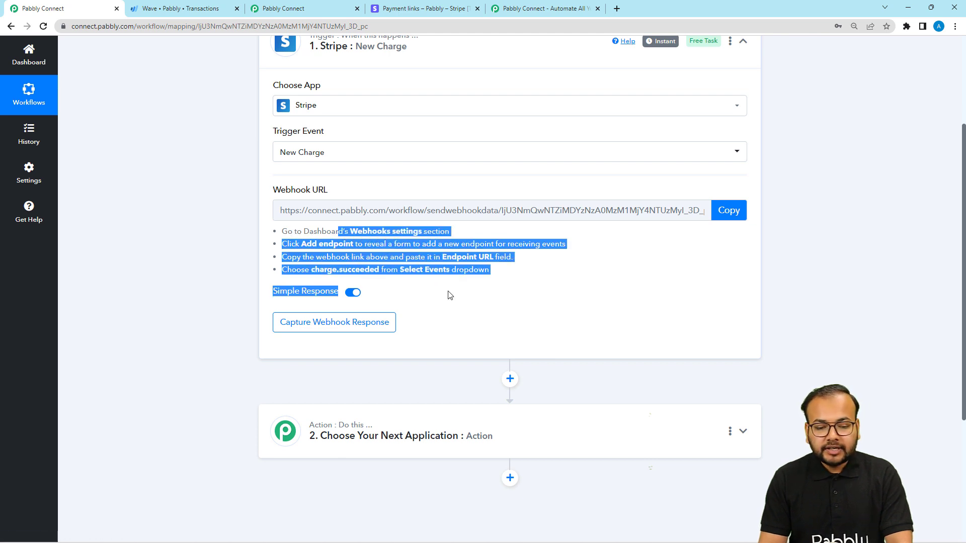
left_click(725, 277)
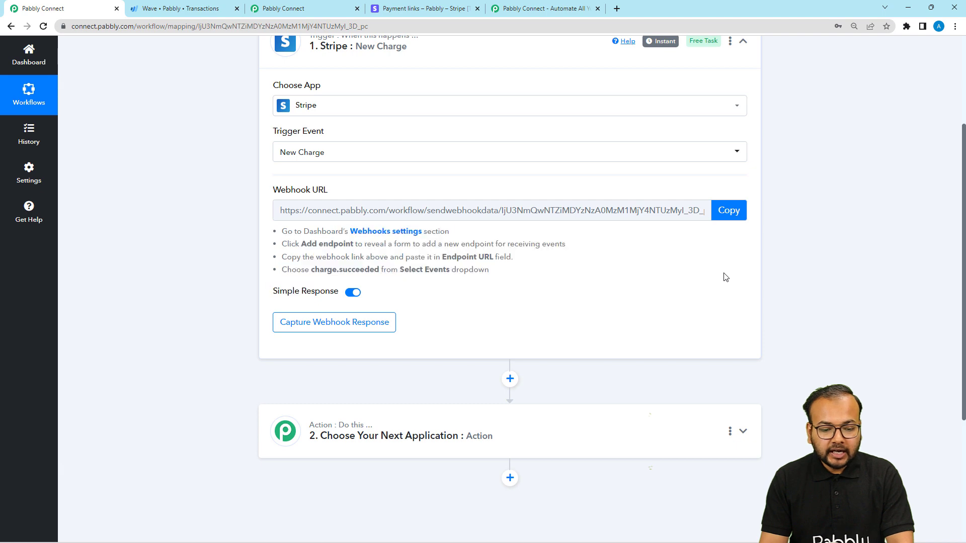
Step: Switch to the Stripe dashboard, go to the developer webhooks, and start adding a hosted endpoint
left_click(410, 9)
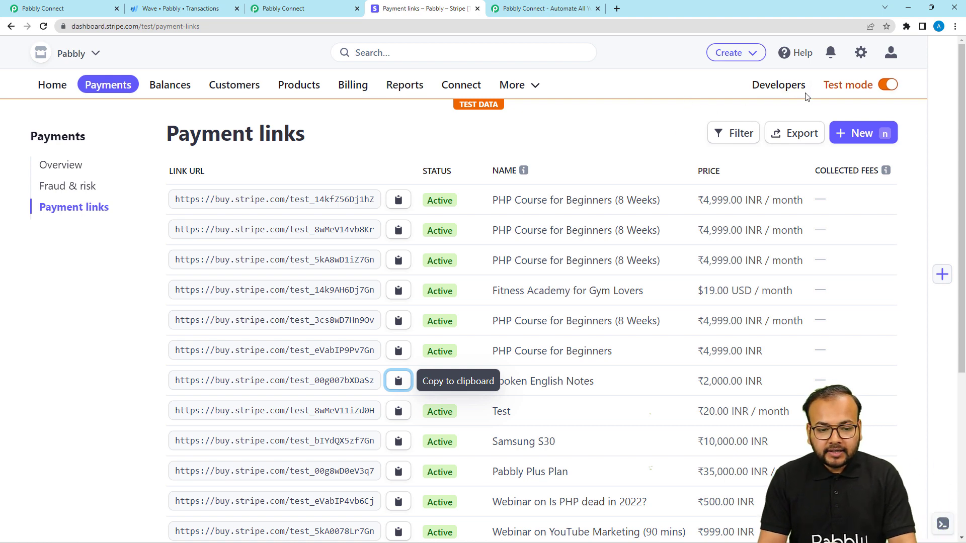
left_click(765, 88)
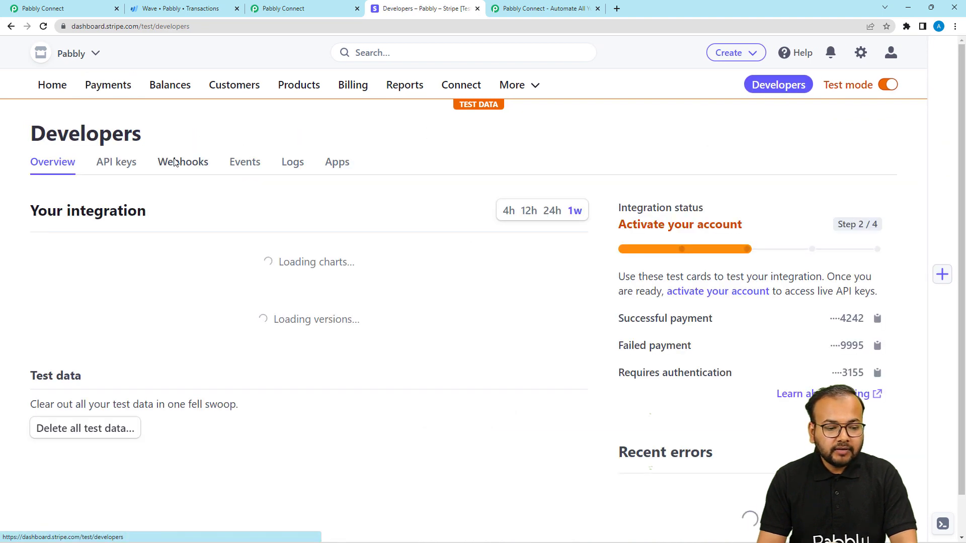
left_click(187, 166)
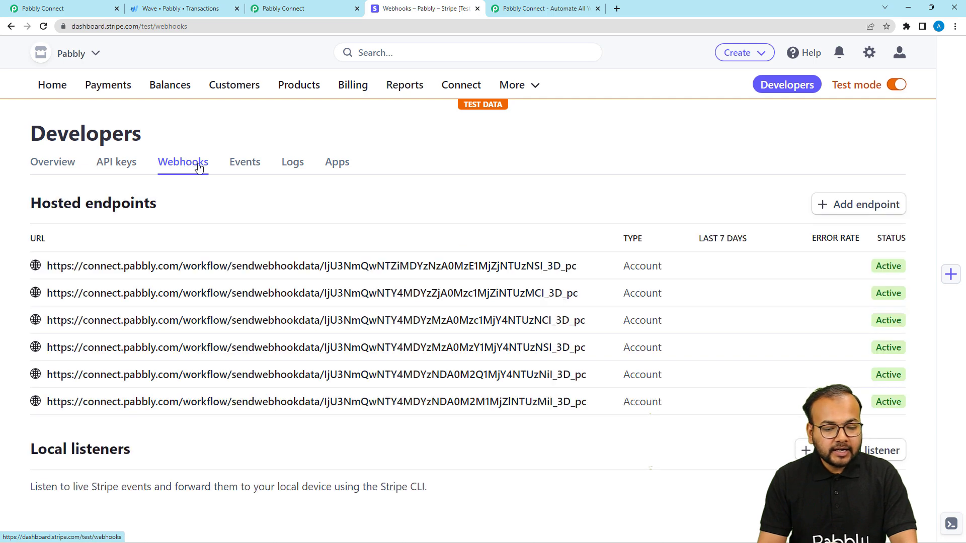
left_click(839, 209)
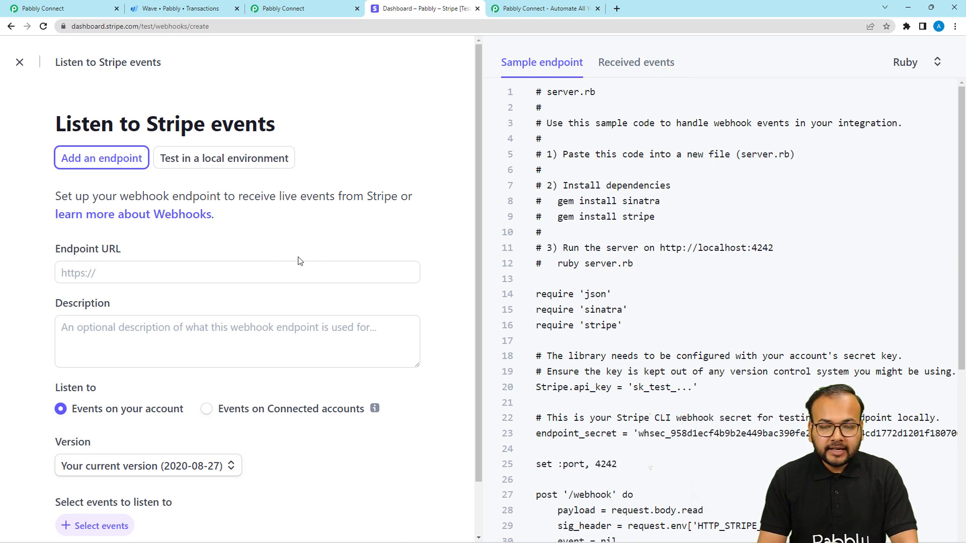
Step: Copy the webhook URL from the new workflow's New Charge trigger and paste it as the Stripe endpoint URL
left_click(290, 10)
scroll(228, 225, "up", 2)
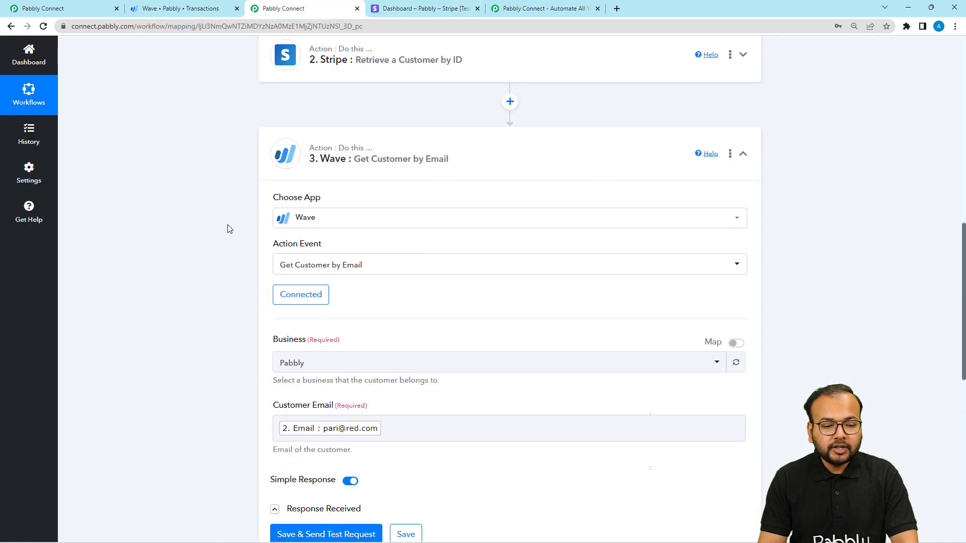
left_click(76, 8)
scroll(214, 237, "up", 1)
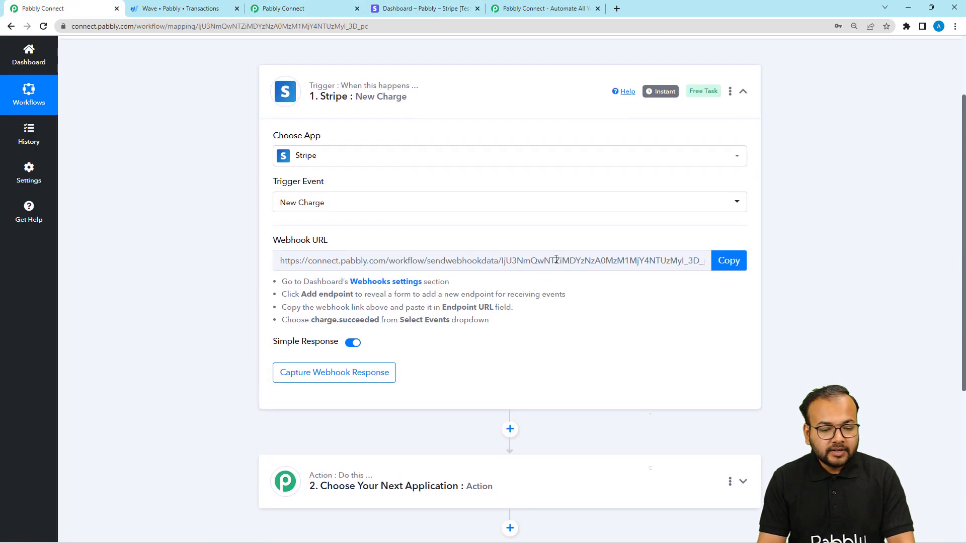
left_click(726, 261)
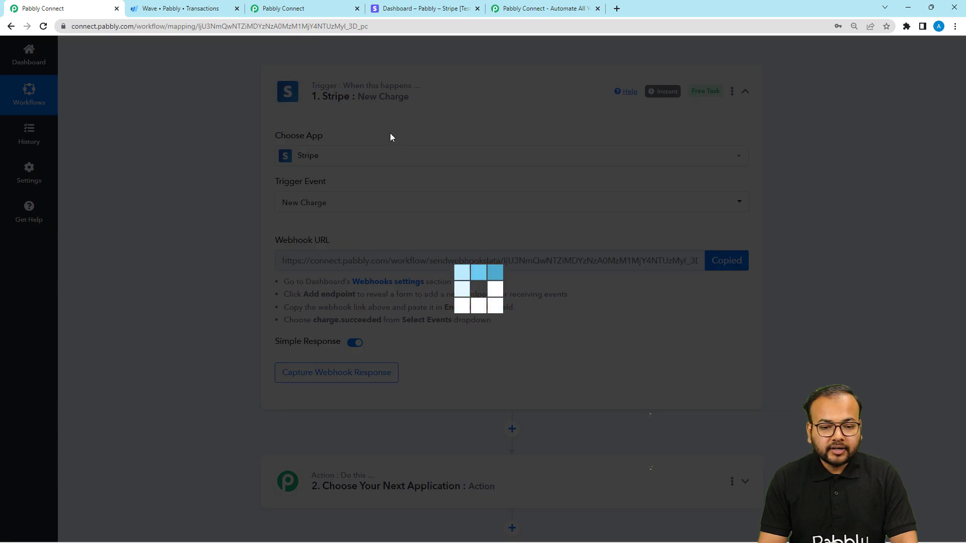
left_click(435, 9)
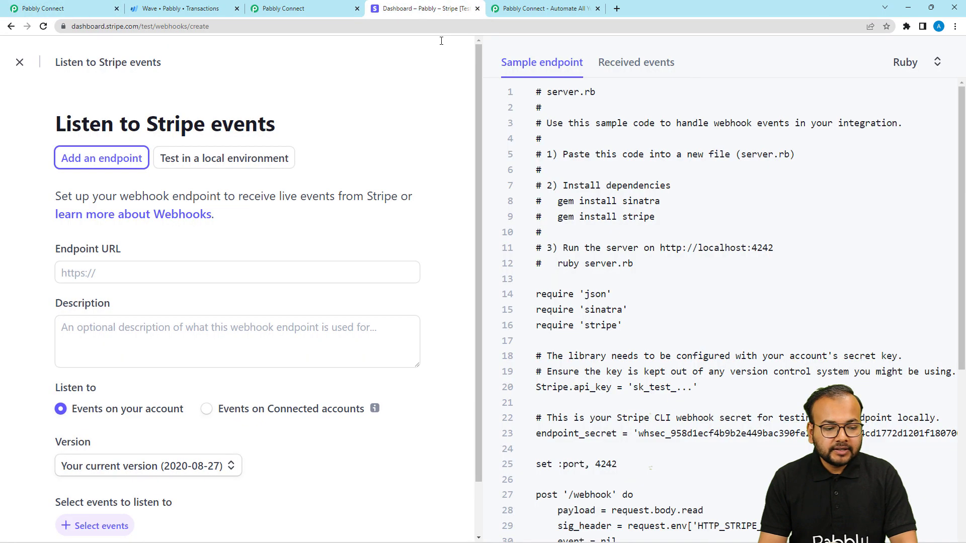
right_click(71, 264)
left_click(91, 346)
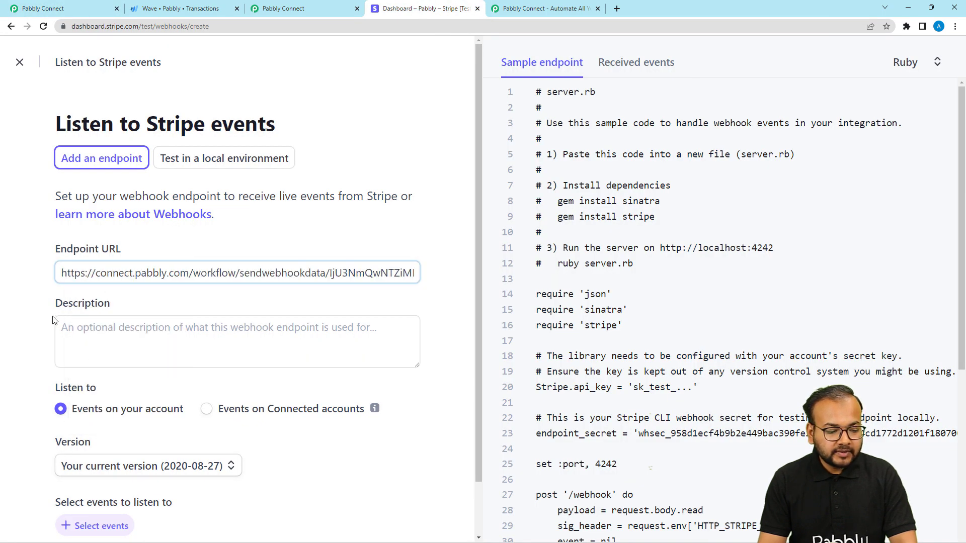
Step: Add the charge.succeeded event from the Charge group to the endpoint's events and create the endpoint
scroll(27, 315, "down", 2)
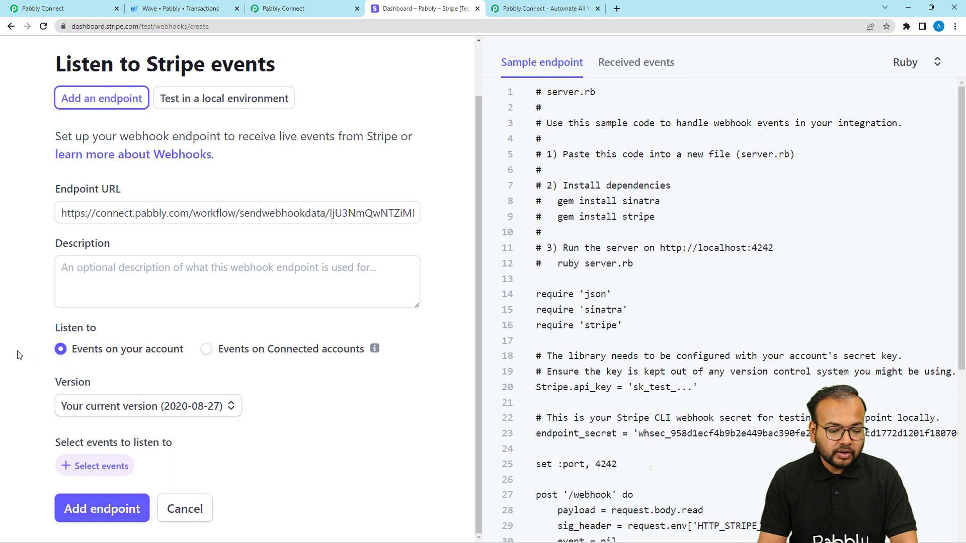
scroll(19, 352, "up", 1)
scroll(19, 352, "down", 1)
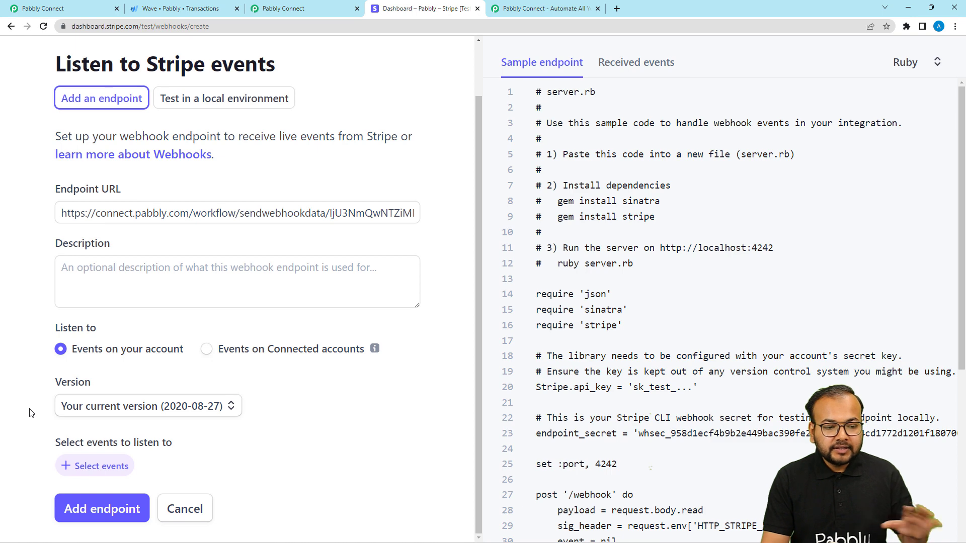
left_click(76, 467)
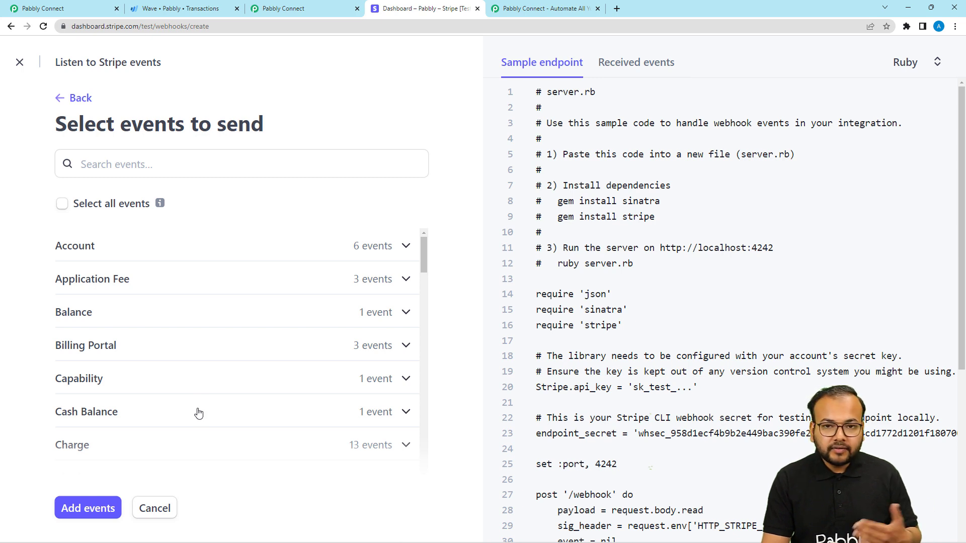
scroll(151, 312, "down", 2)
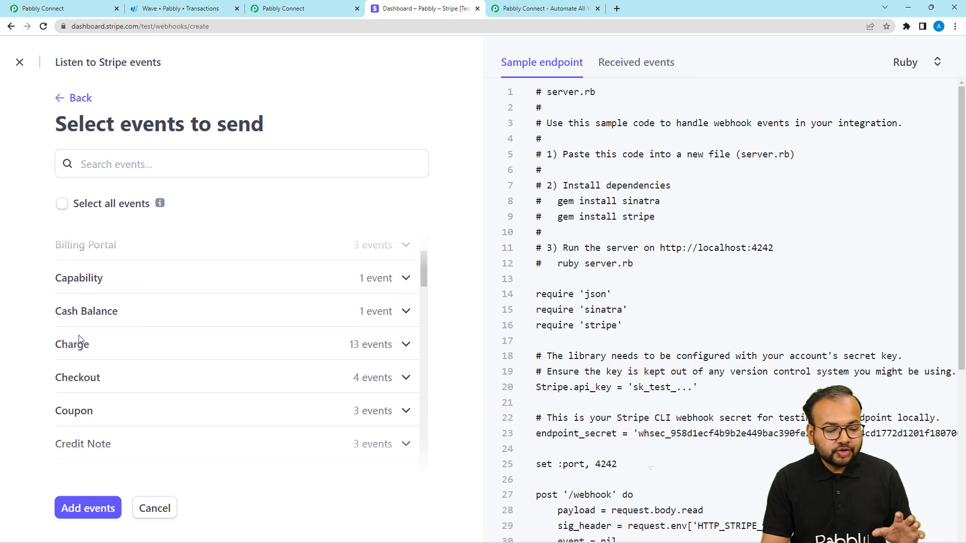
left_click(376, 346)
scroll(248, 340, "down", 2)
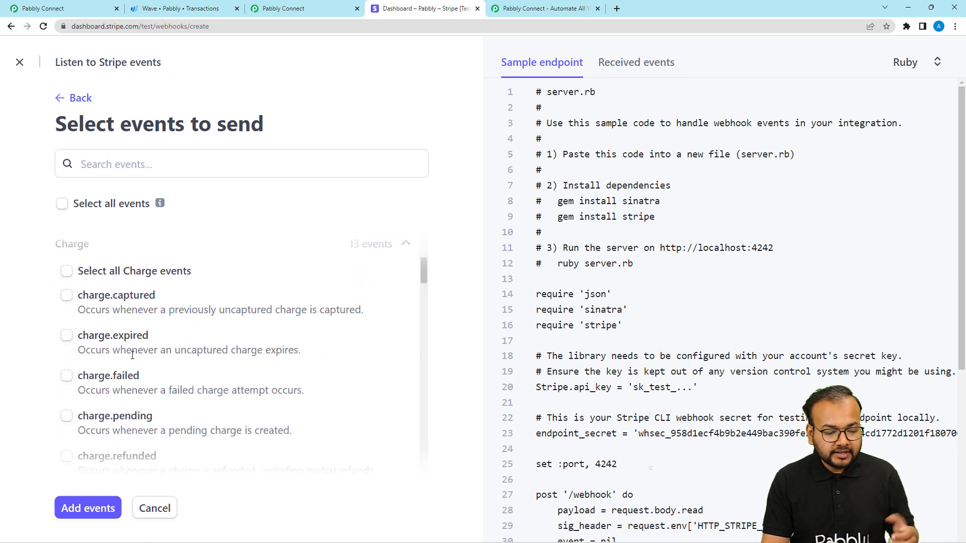
scroll(70, 336, "down", 2)
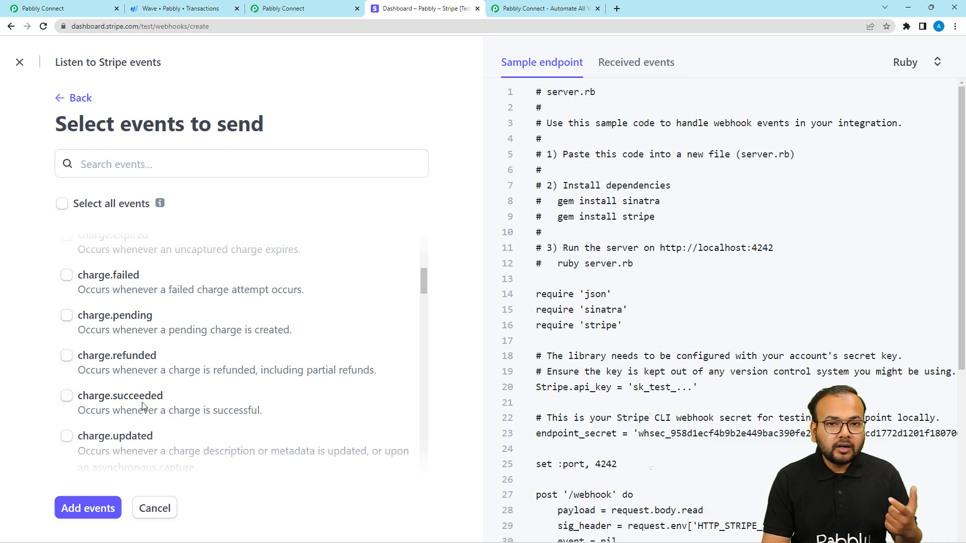
left_click(67, 396)
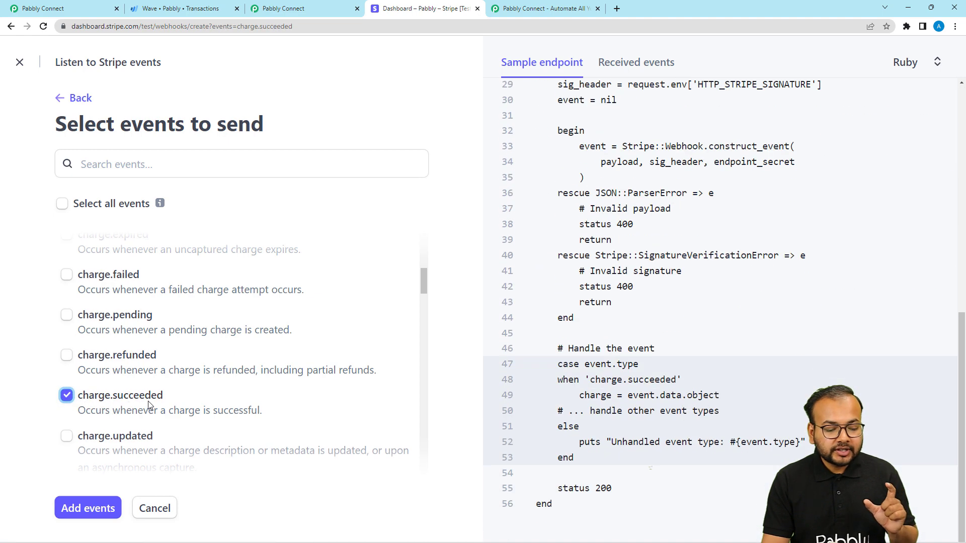
left_click(72, 506)
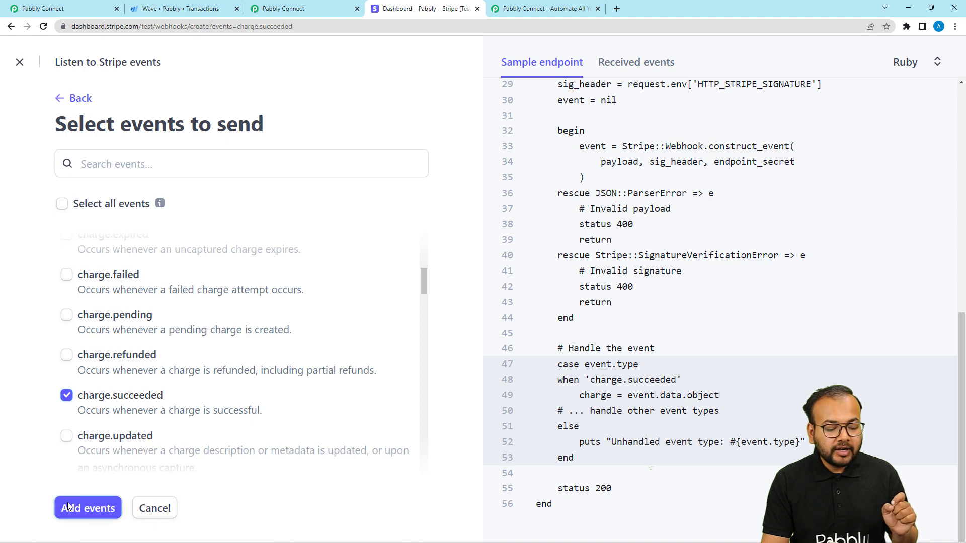
scroll(20, 380, "down", 2)
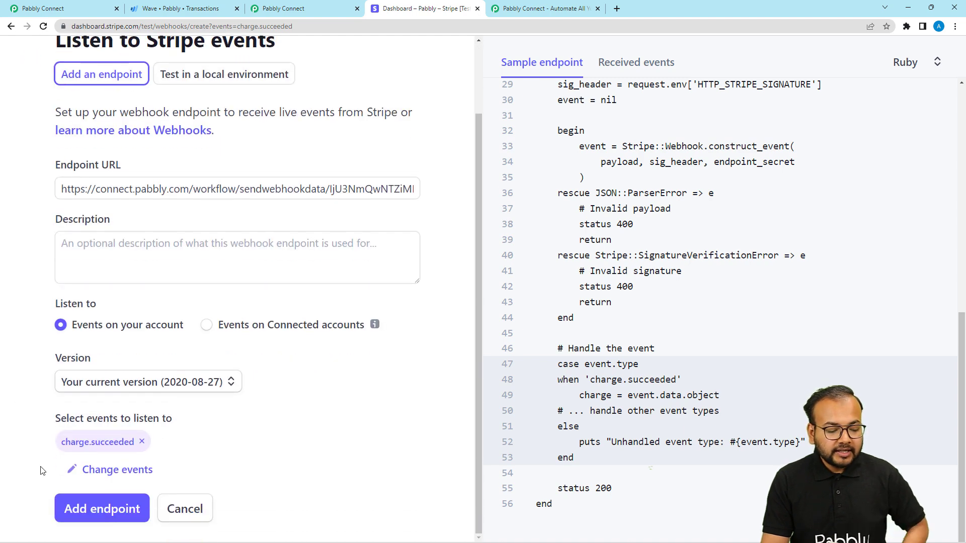
left_click(104, 509)
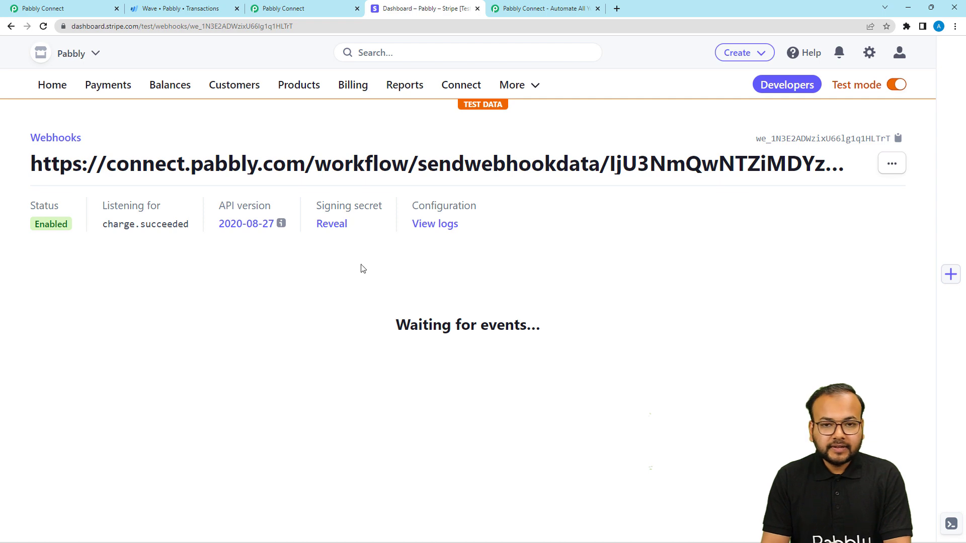
Step: Return to the new Pabbly Connect workflow and read the trigger's note about making a test submission
left_click(84, 8)
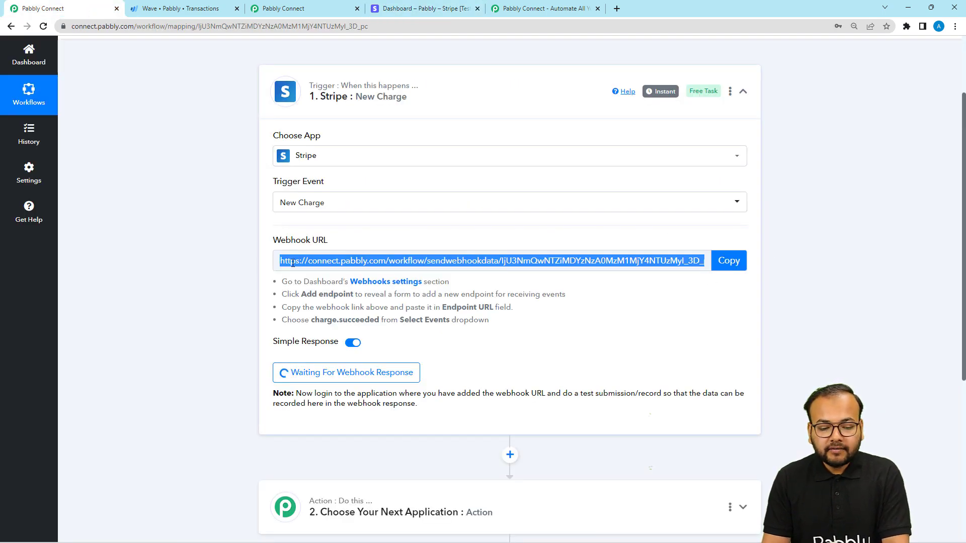
scroll(285, 322, "down", 2)
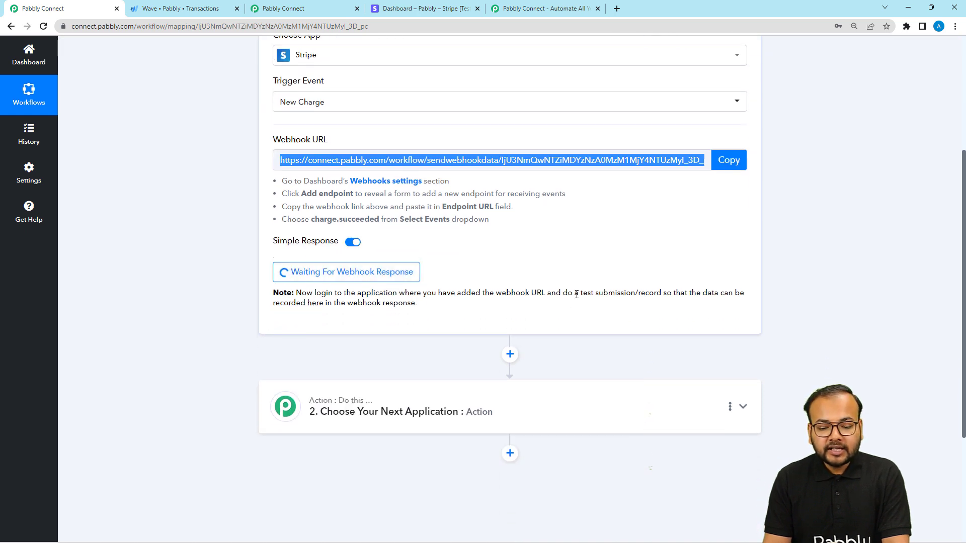
left_click_drag(579, 295, 661, 304)
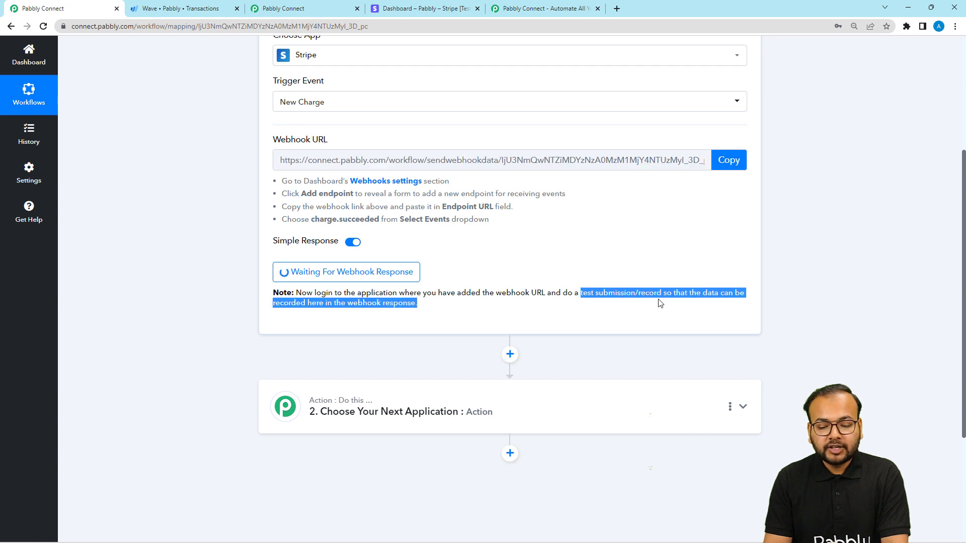
left_click(660, 303)
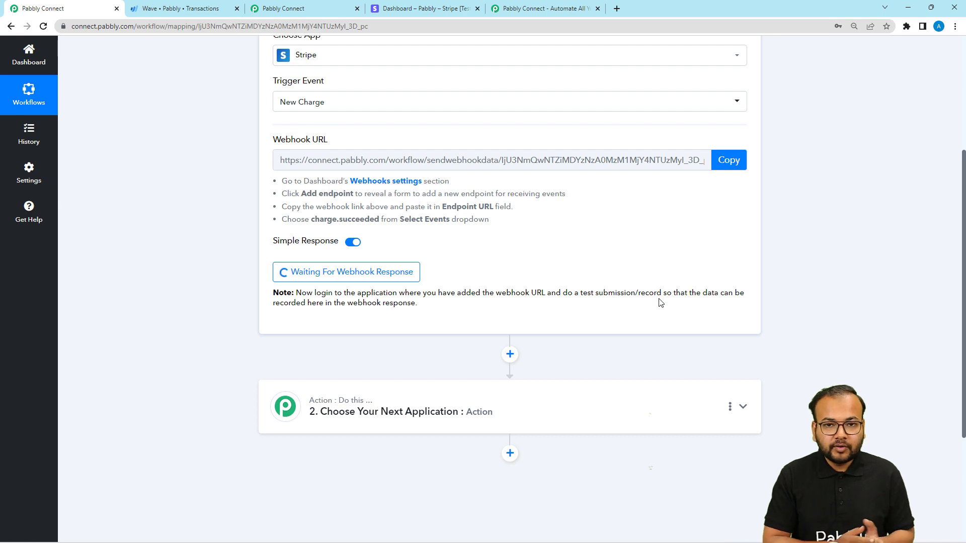
Step: Examine the response received by the existing workflow's Stripe trigger, and return to the new workflow
left_click(332, 9)
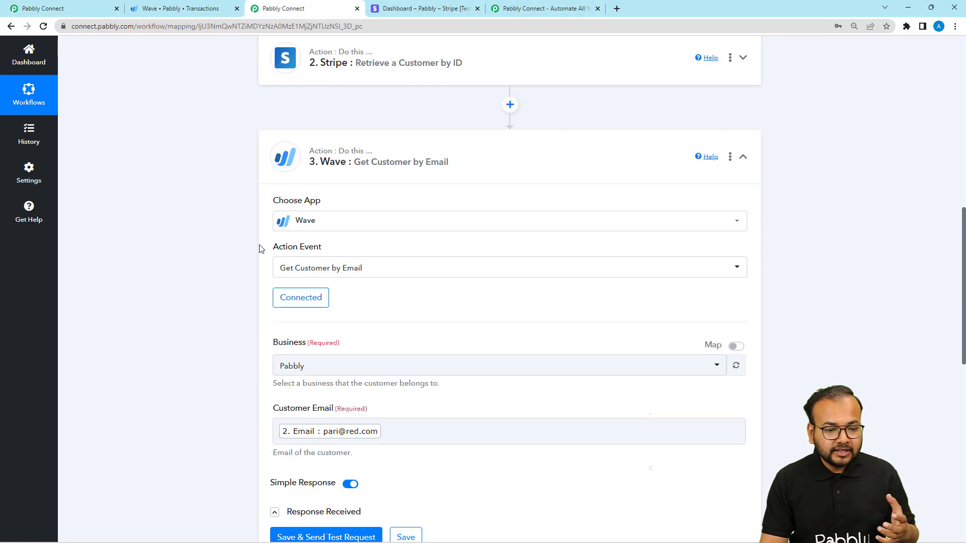
scroll(254, 247, "up", 1)
scroll(254, 247, "up", 3)
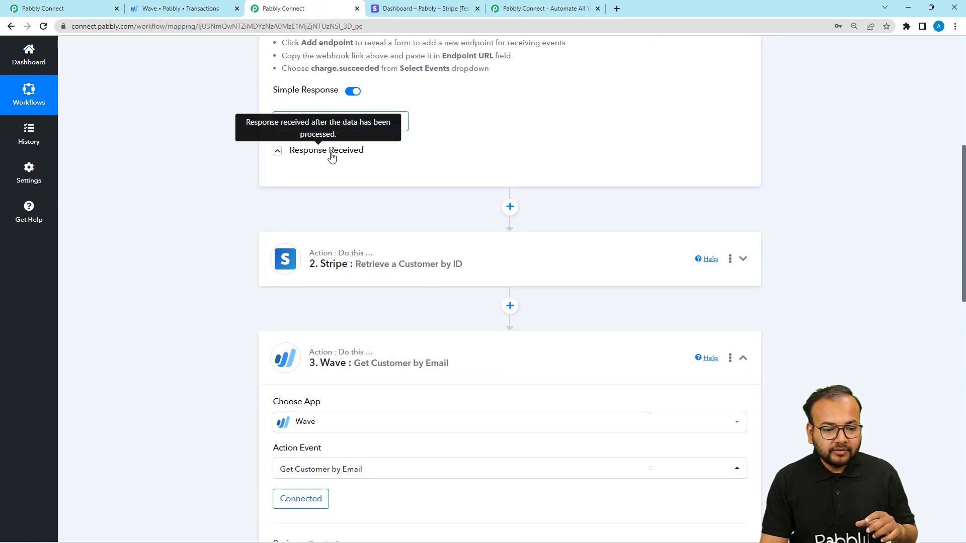
left_click(328, 151)
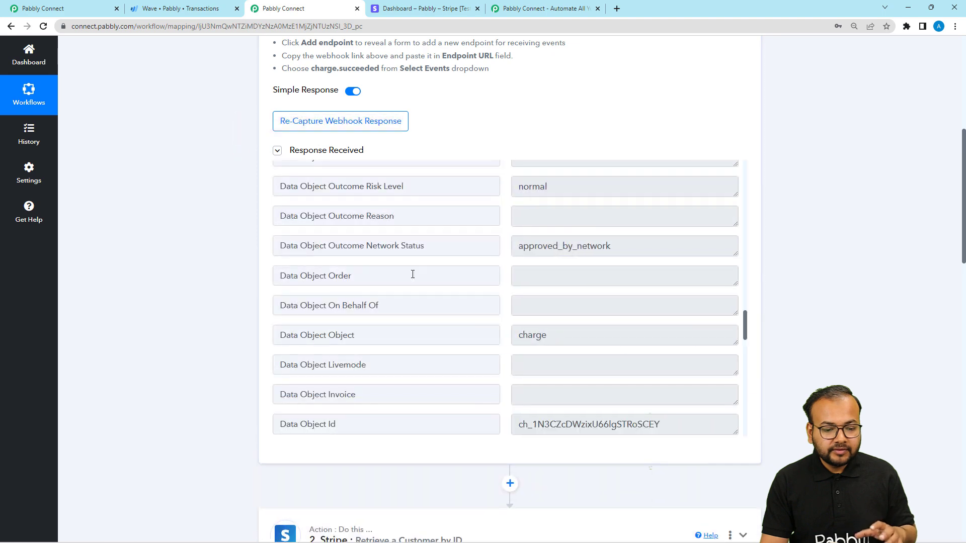
left_click(85, 6)
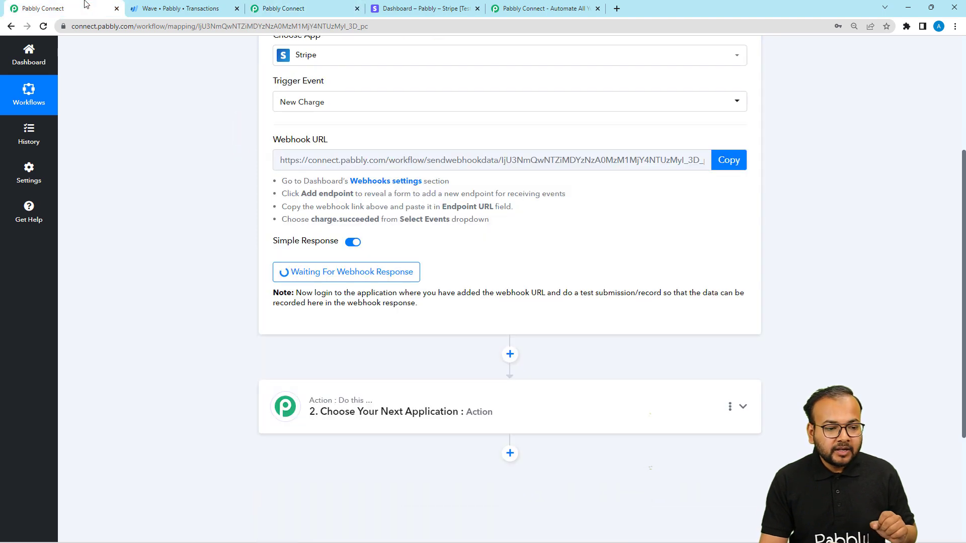
Step: Switch to Stripe, copy the payment link for Spoken English Notes and open its checkout page in a new browser tab
left_click(428, 12)
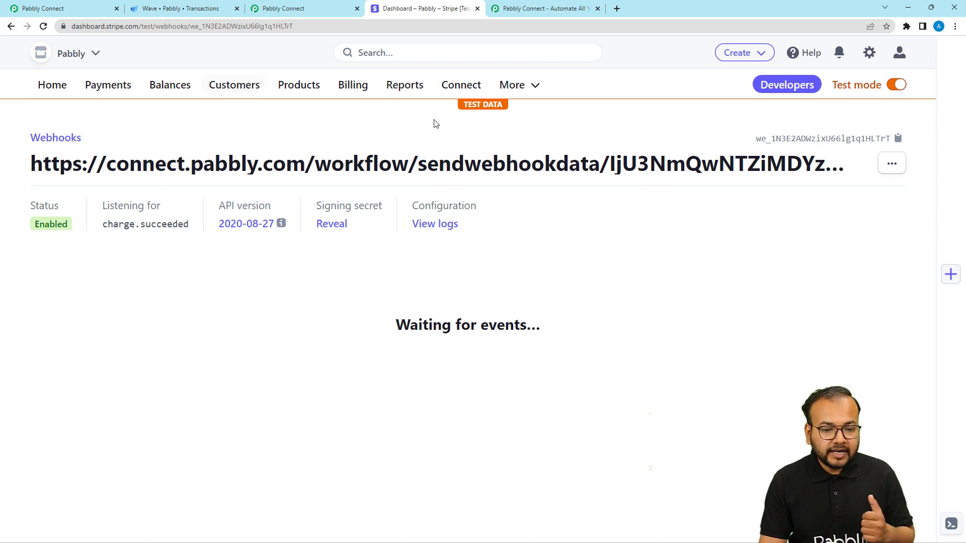
left_click(520, 87)
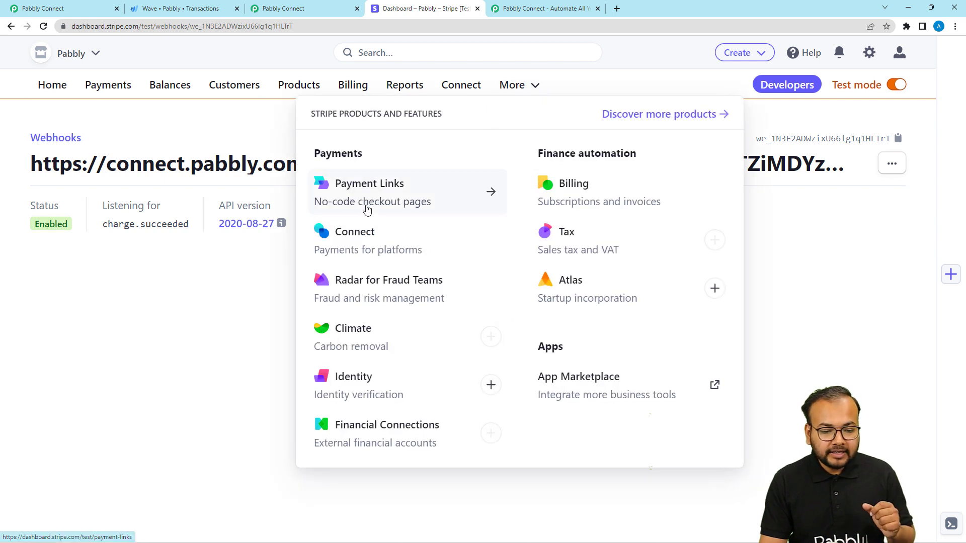
left_click(367, 210)
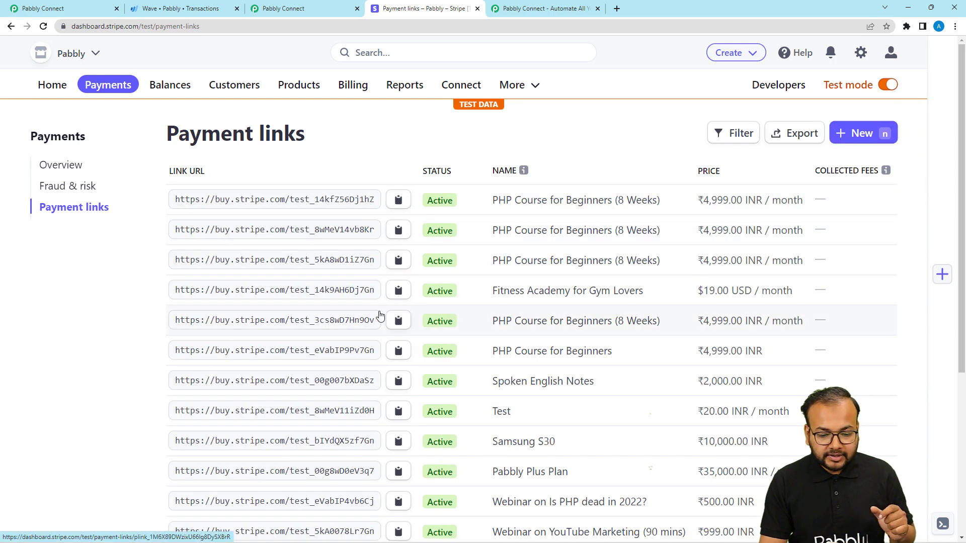
left_click(391, 381)
left_click(615, 9)
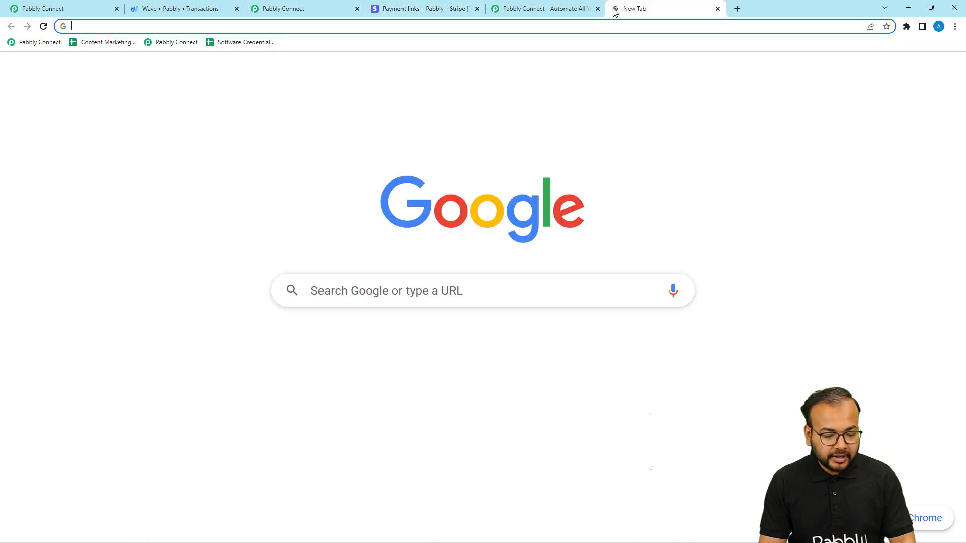
key("ctrl+v")
key("Return")
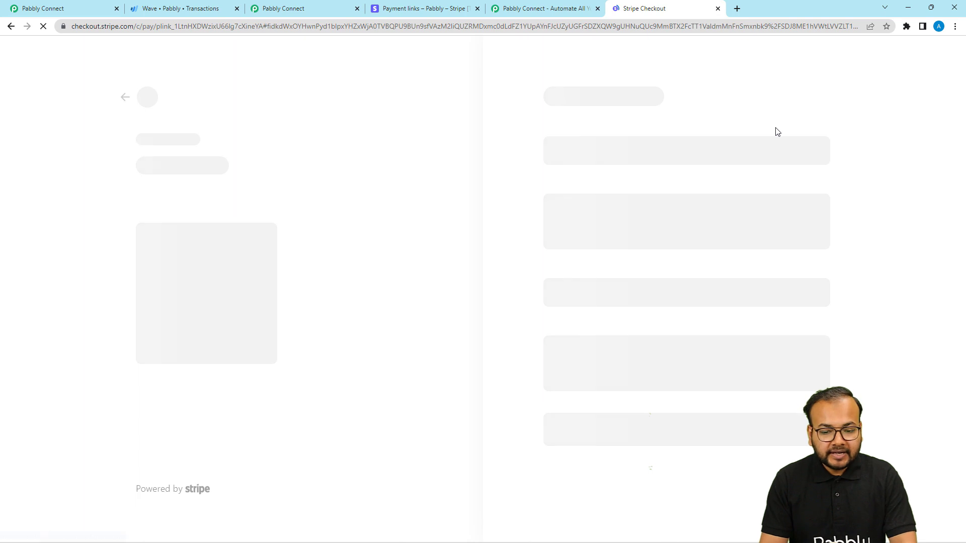
Step: Fill in the customer's e-mail and phone number as contact information on the checkout page
left_click(670, 145)
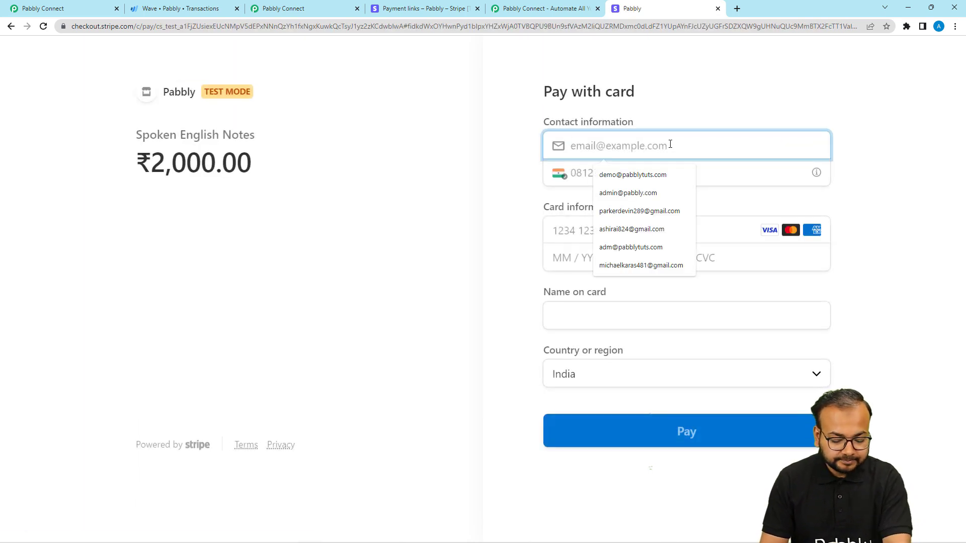
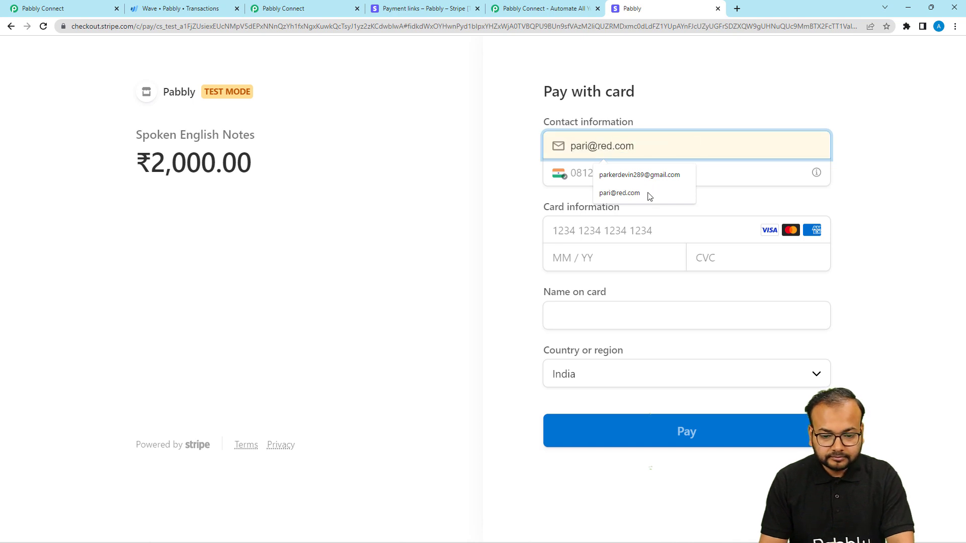
left_click(623, 197)
left_click(601, 183)
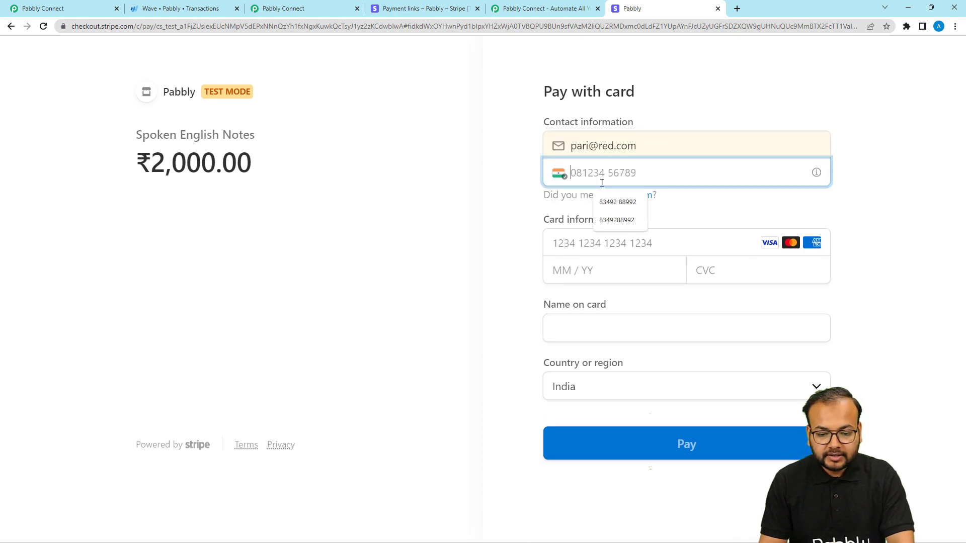
left_click(618, 202)
Step: Fill in the saved test card's number, expiry date and cardholder name, enter the CVC, and submit the payment
left_click(585, 246)
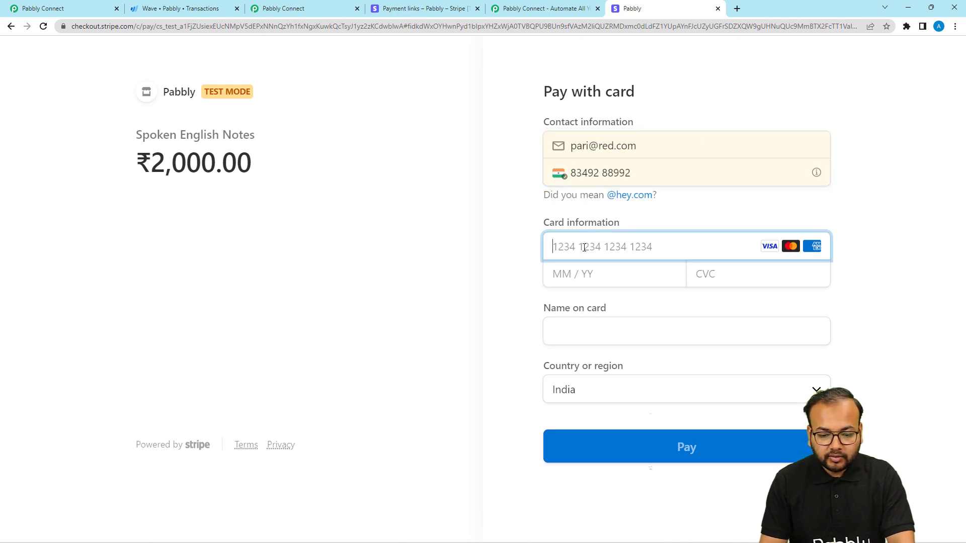
left_click(633, 281)
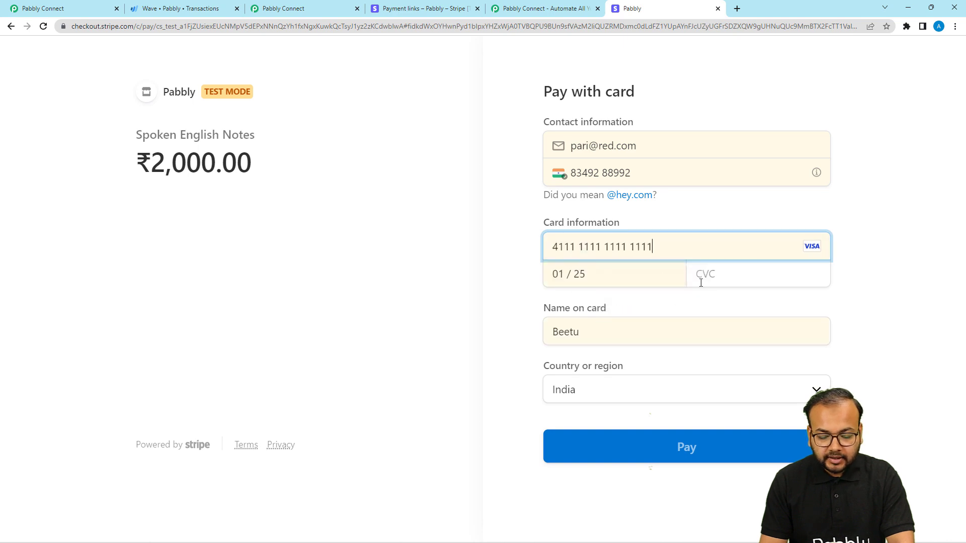
left_click(719, 276)
type("111")
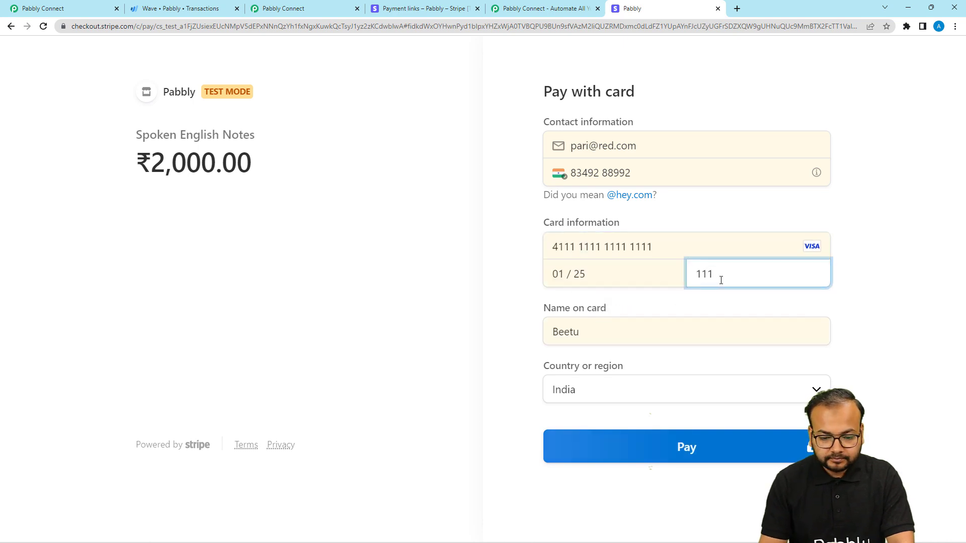
left_click(644, 461)
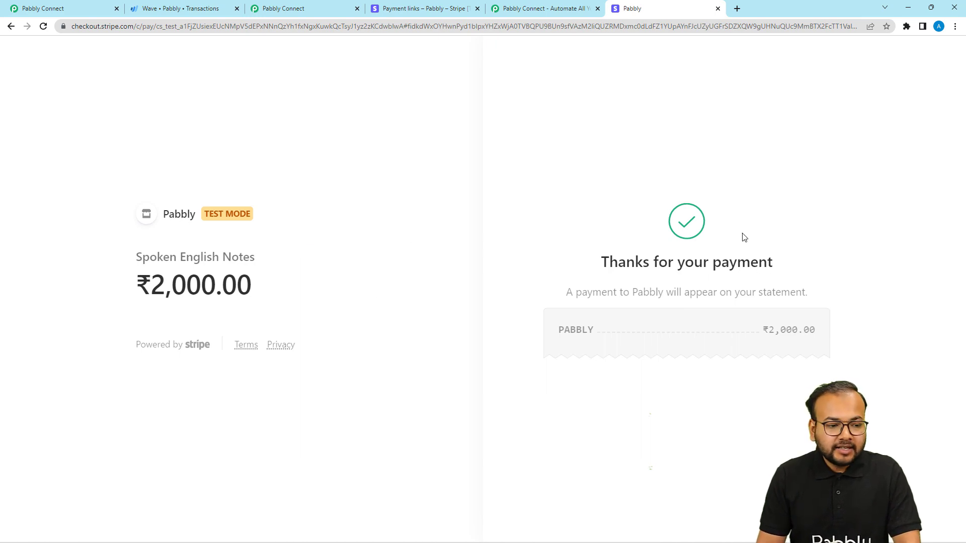
Step: Return to the new Pabbly Connect workflow and examine the event, payment method and outcome fields in the trigger's received response
left_click(85, 9)
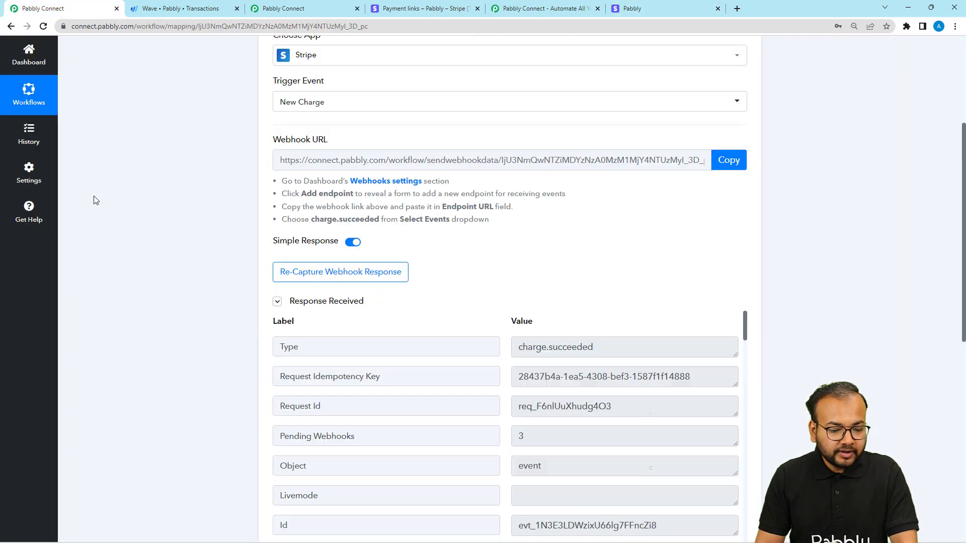
scroll(96, 200, "down", 2)
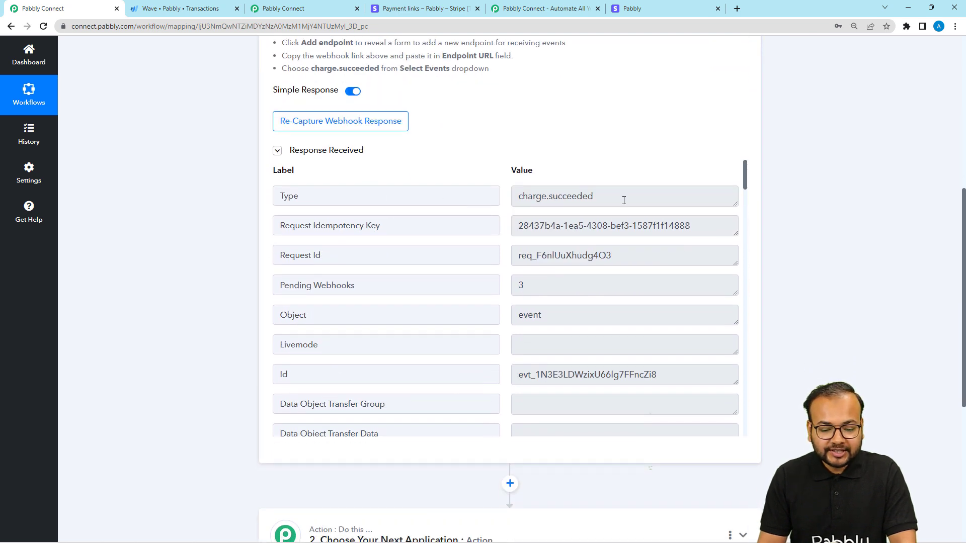
scroll(434, 304, "down", 3)
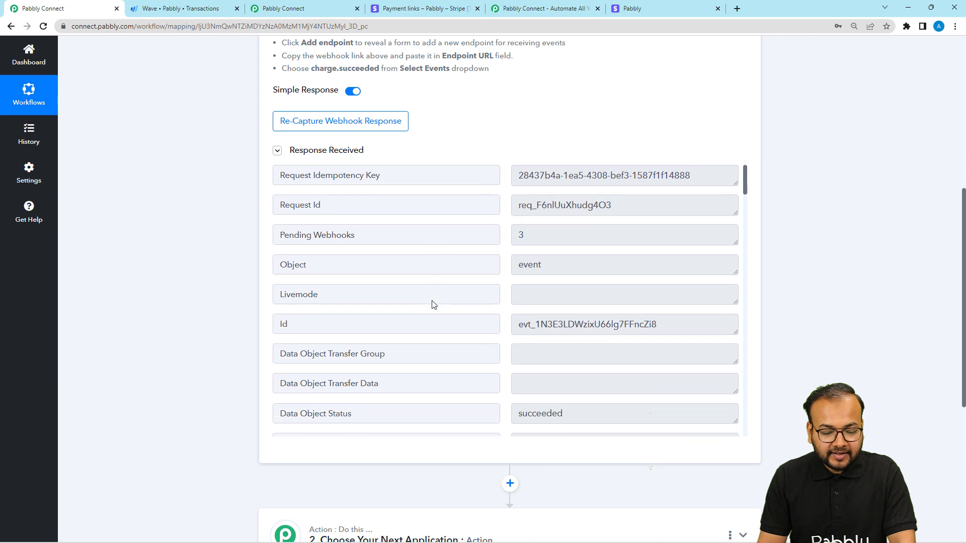
scroll(434, 304, "up", 2)
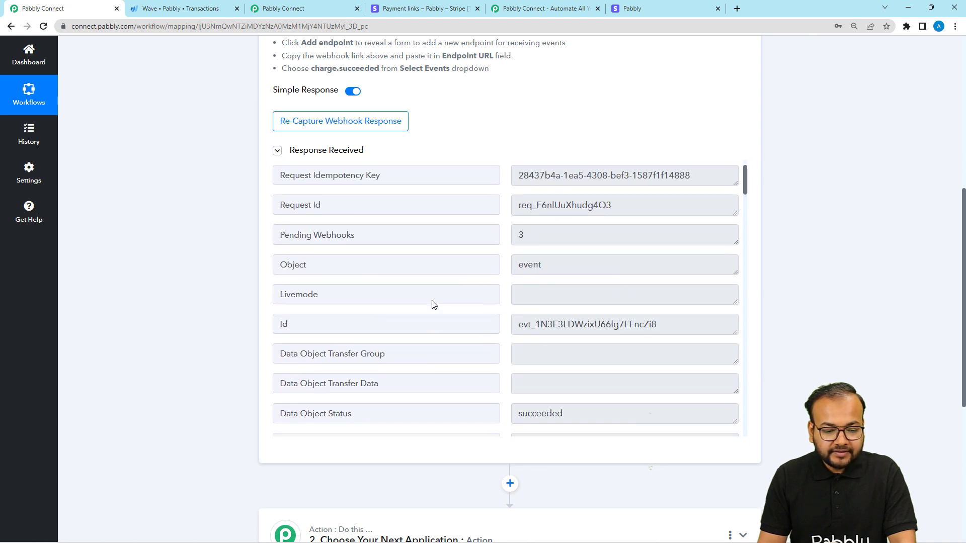
scroll(390, 201, "down", 1)
scroll(345, 190, "up", 2)
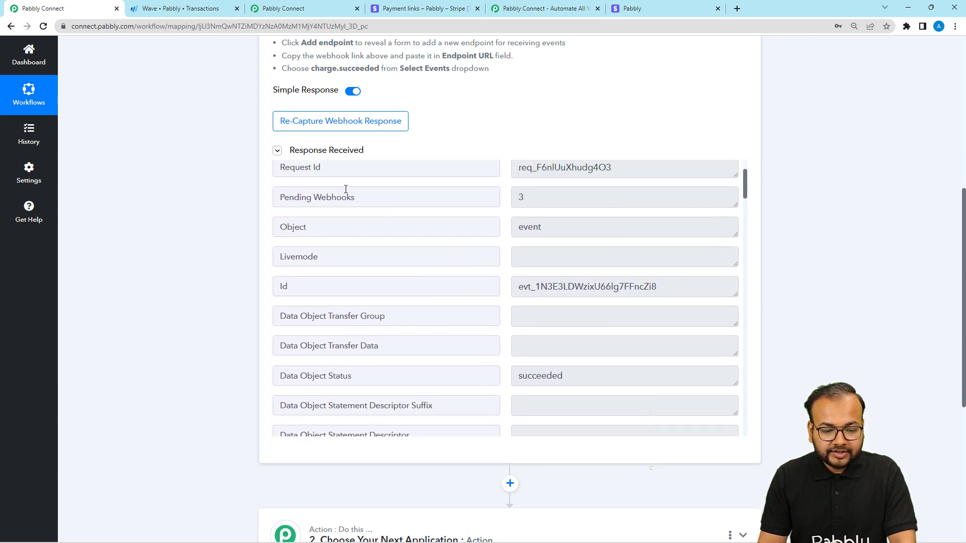
scroll(480, 250, "down", 2)
scroll(480, 251, "down", 3)
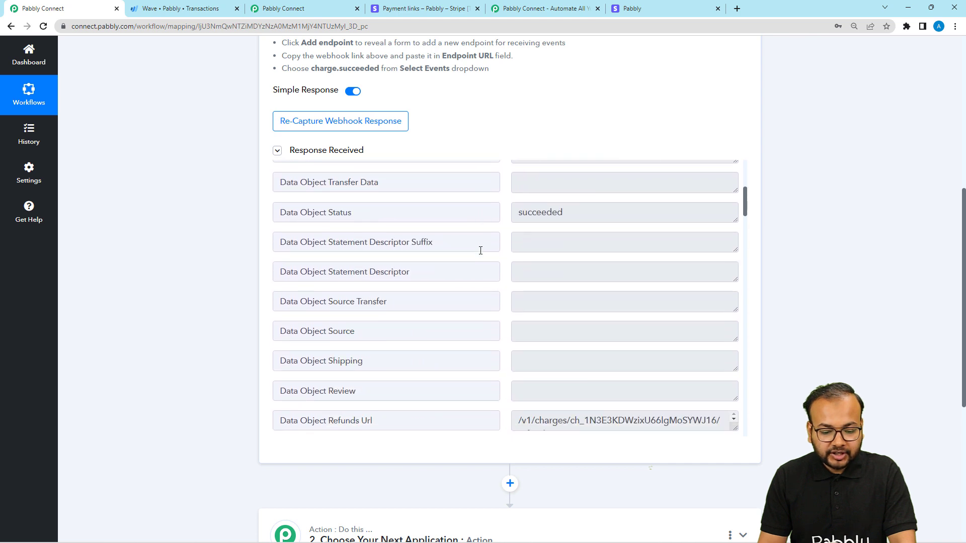
scroll(481, 250, "up", 1)
scroll(480, 251, "down", 1)
scroll(481, 251, "down", 6)
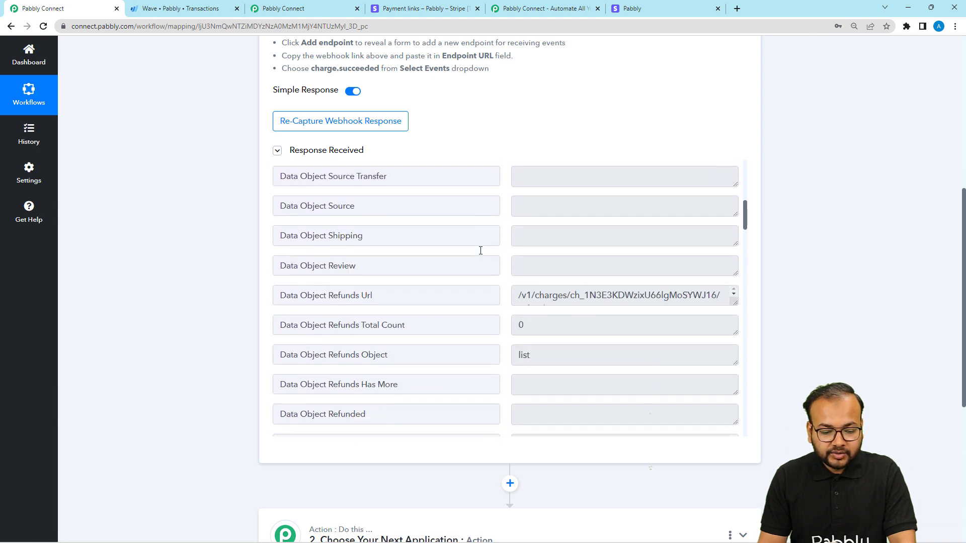
scroll(481, 250, "down", 5)
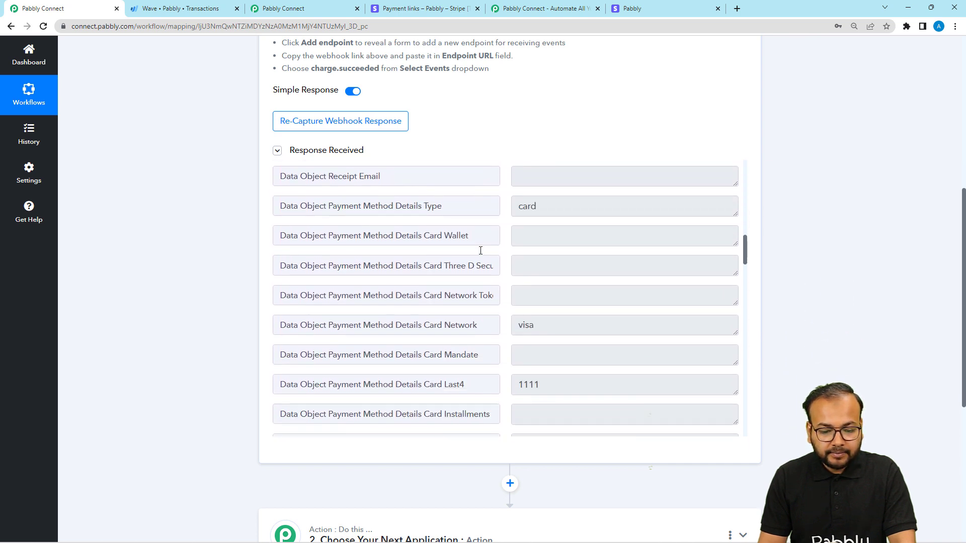
scroll(480, 253, "down", 7)
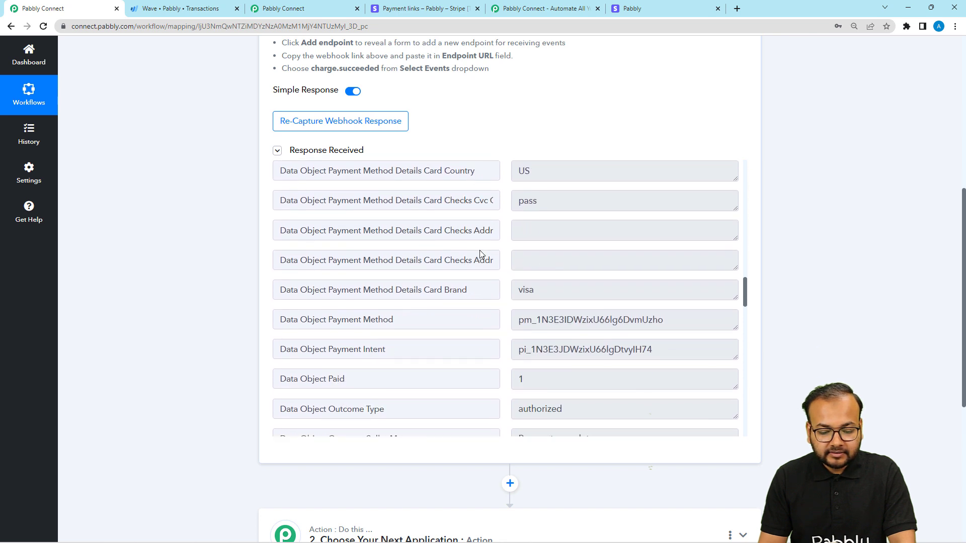
scroll(479, 251, "down", 3)
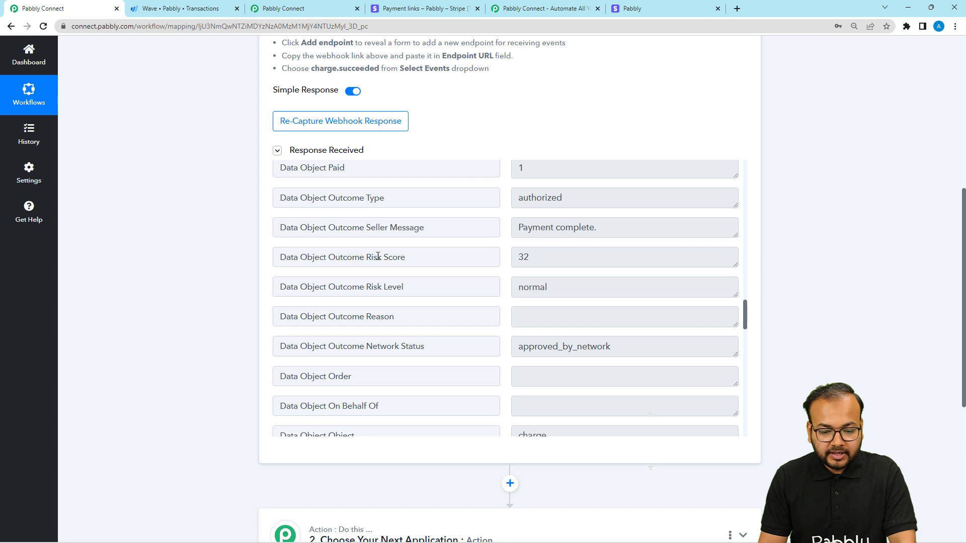
Step: Examine the customer, currency, billing details and amount fields in the rest of the received response
scroll(378, 257, "down", 10)
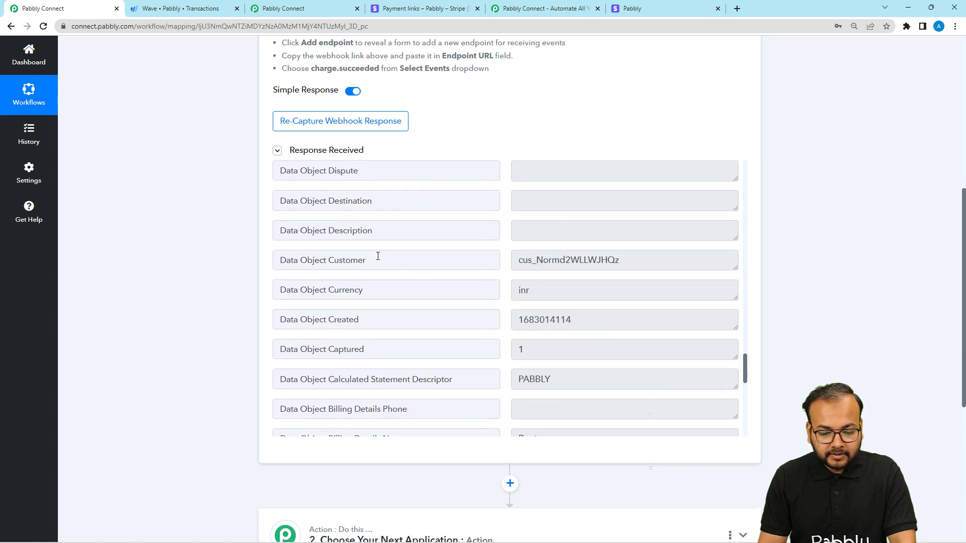
scroll(378, 256, "down", 5)
scroll(377, 257, "down", 2)
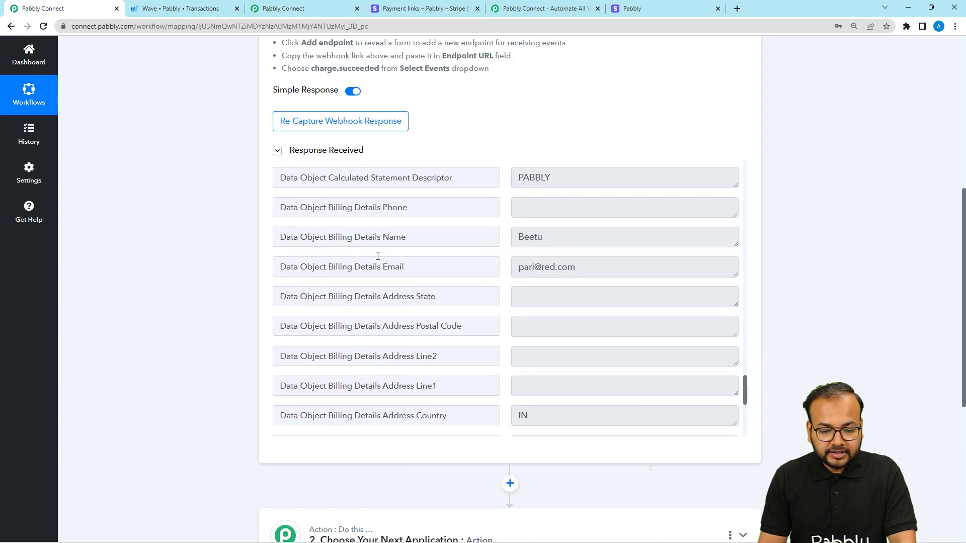
scroll(378, 256, "down", 1)
scroll(378, 257, "up", 3)
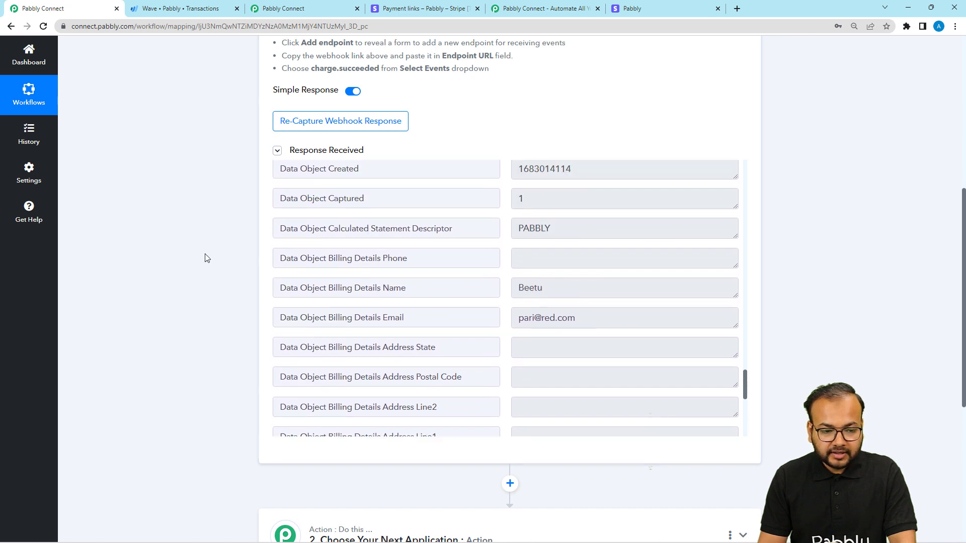
scroll(470, 233, "down", 2)
scroll(470, 233, "up", 2)
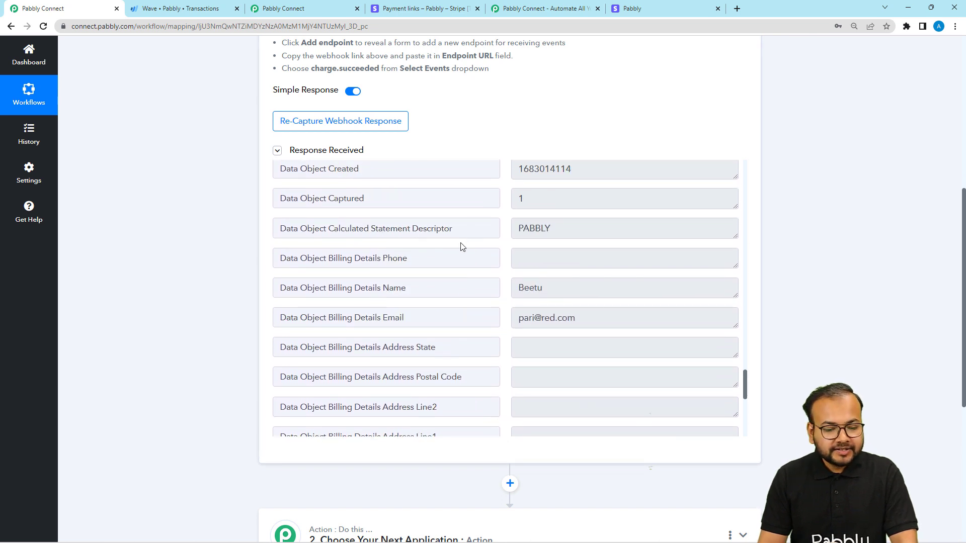
scroll(450, 252, "down", 2)
scroll(453, 251, "up", 2)
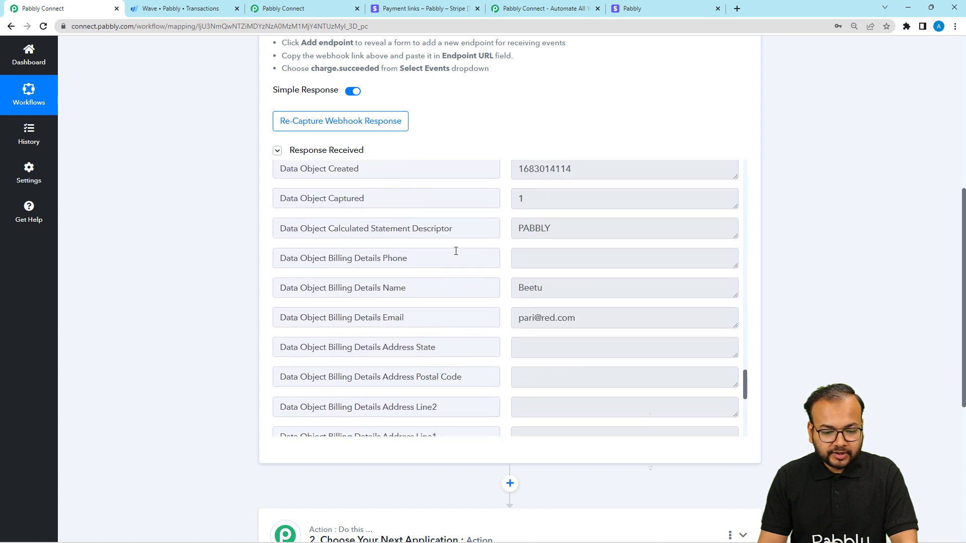
scroll(411, 309, "down", 7)
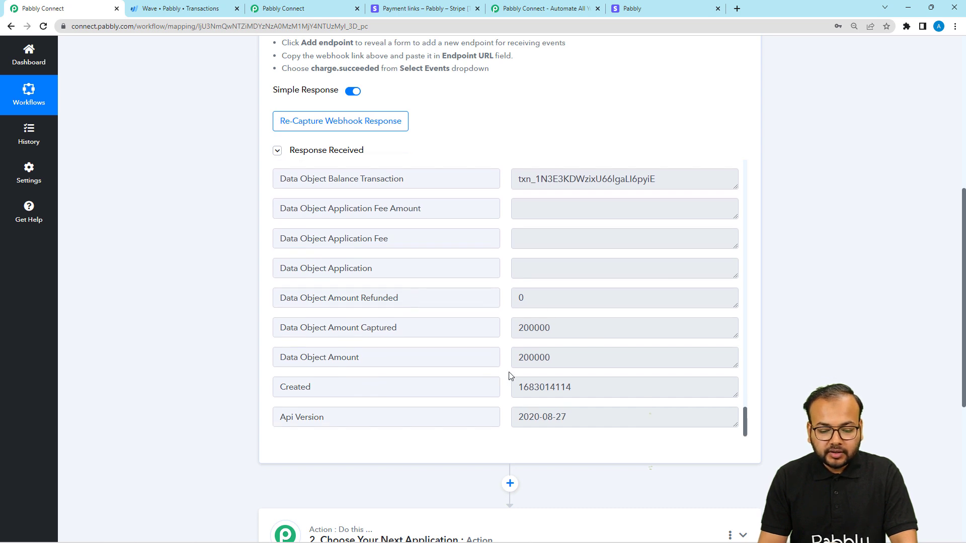
scroll(548, 352, "down", 2)
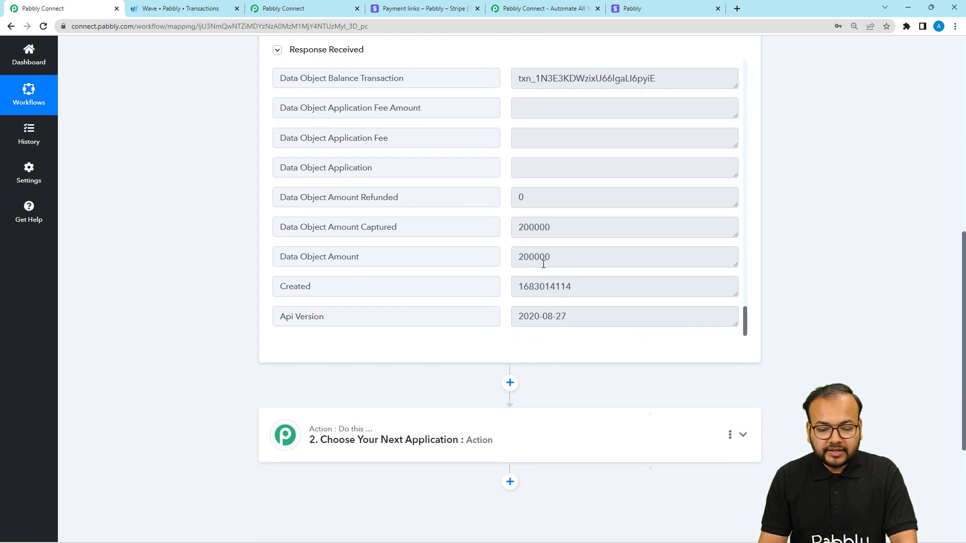
Step: Compare the response's Data Object Amount with the amount on the Stripe checkout page, and return to the workflow's empty action step
left_click_drag(542, 257, 545, 257)
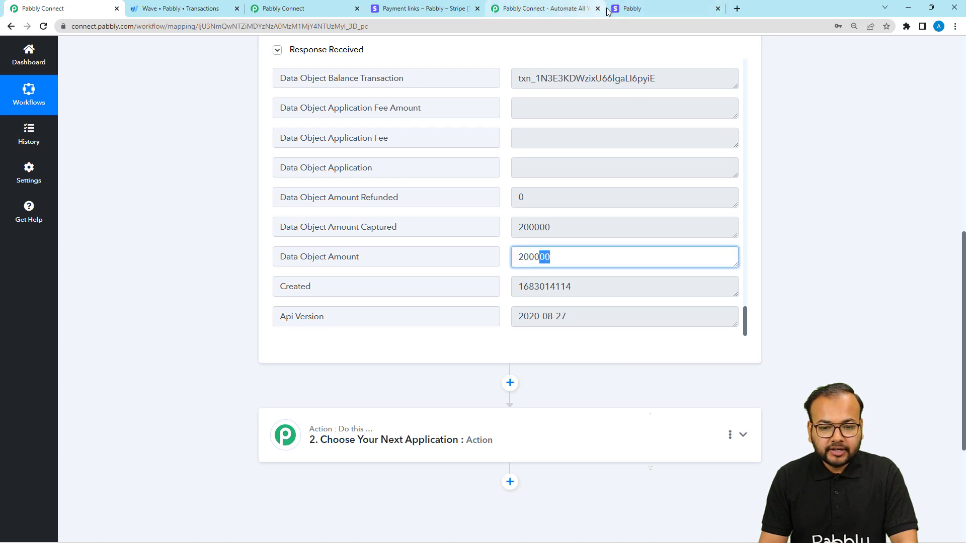
left_click(622, 10)
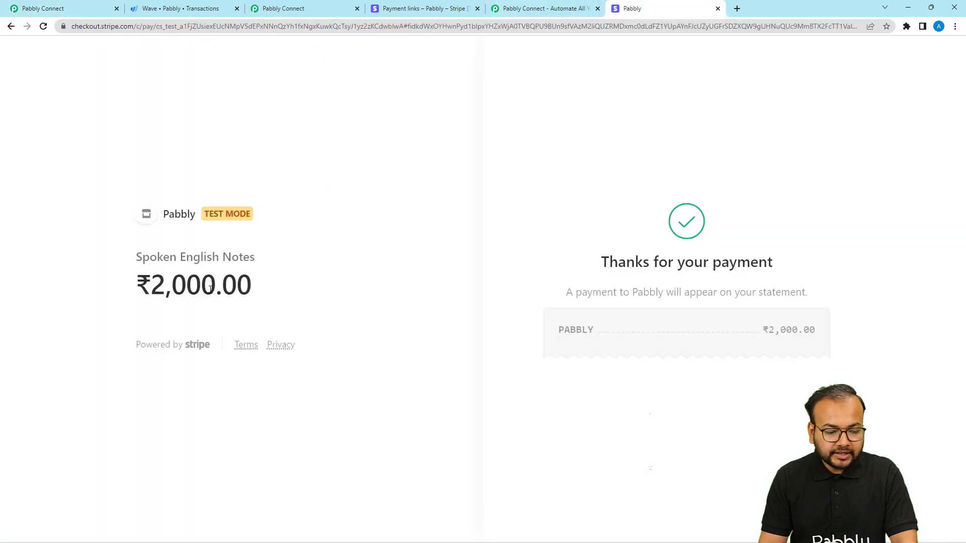
left_click(82, 9)
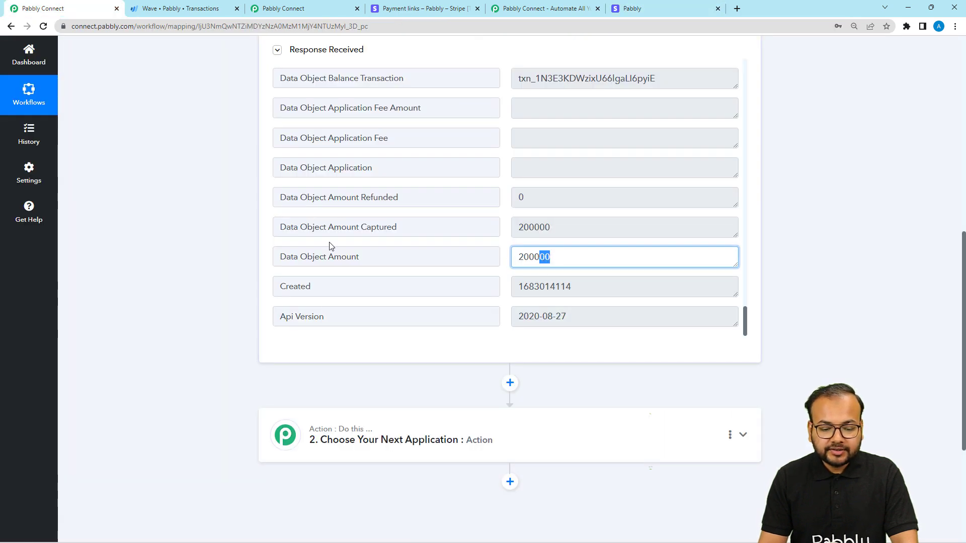
scroll(551, 230, "up", 2)
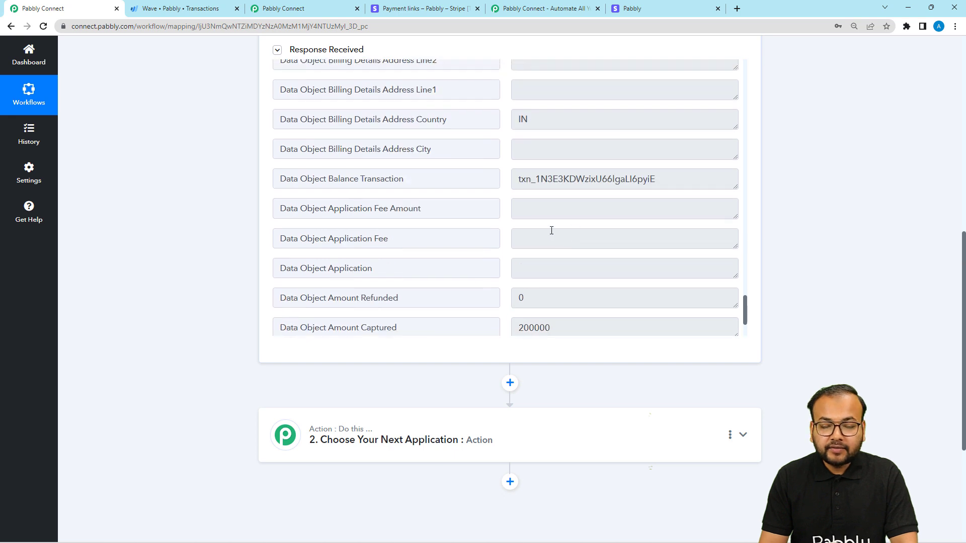
scroll(408, 234, "up", 1)
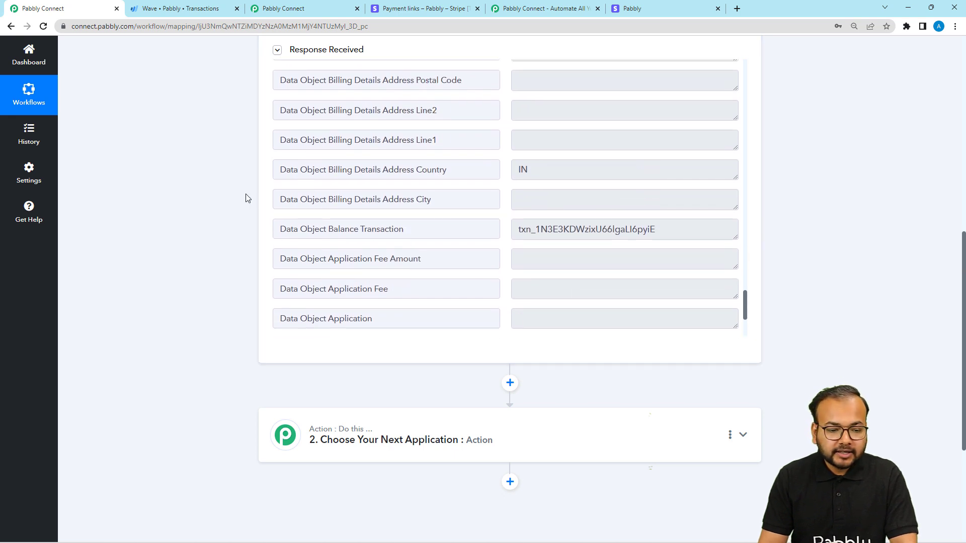
scroll(202, 195, "down", 3)
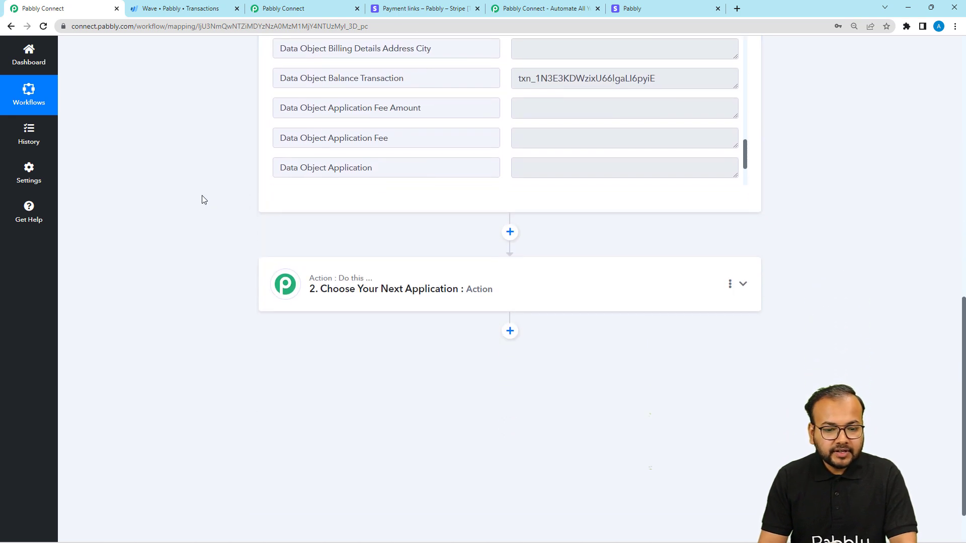
Step: Expand the empty action step and choose Wave as its app
left_click(290, 294)
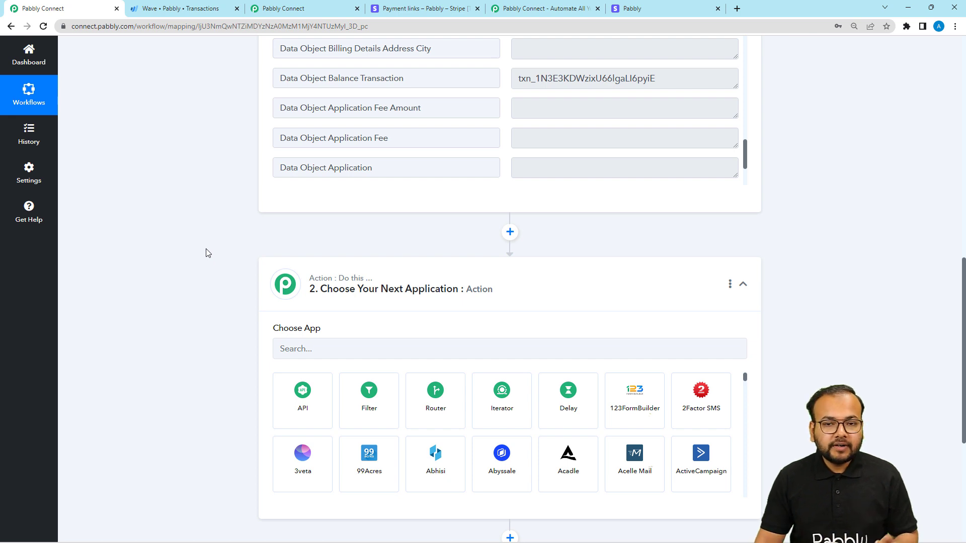
scroll(199, 250, "down", 1)
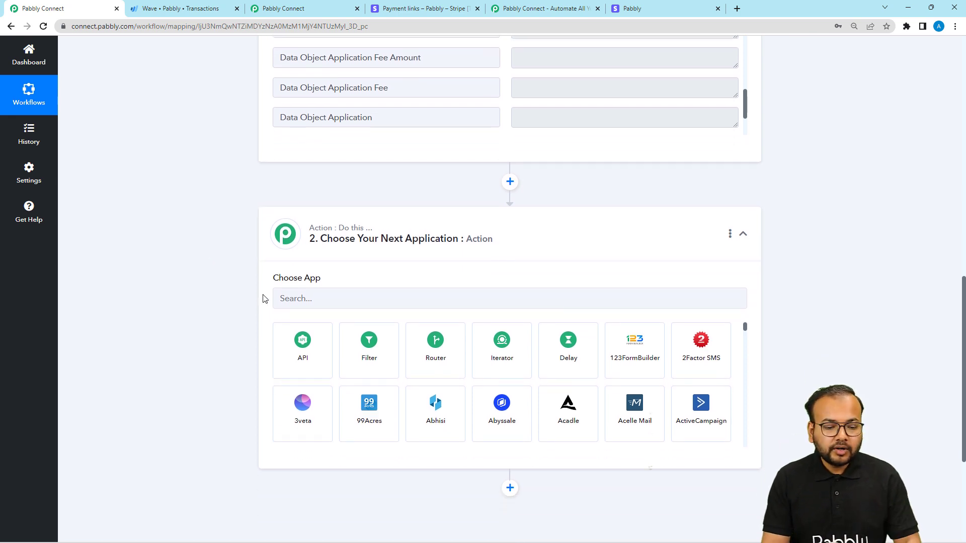
left_click(295, 301)
type("wave")
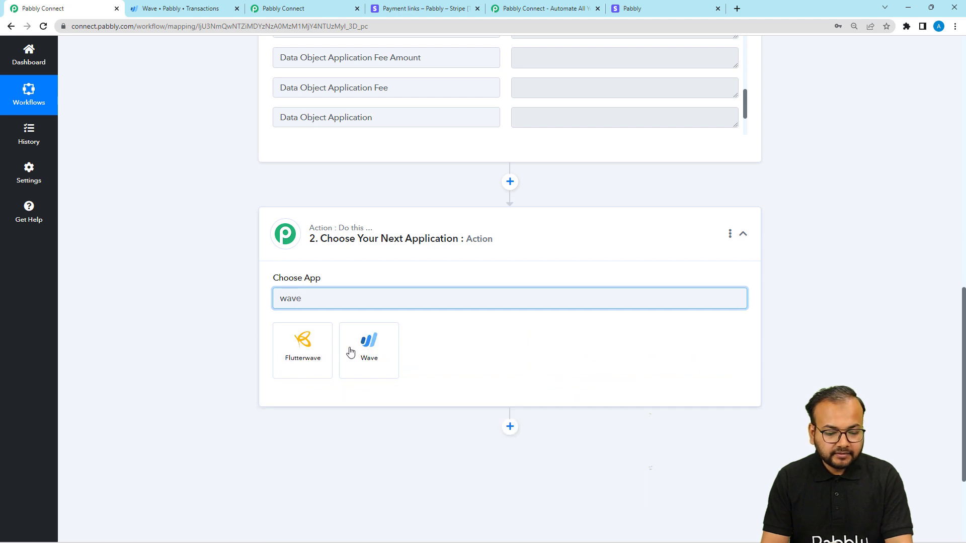
left_click(351, 352)
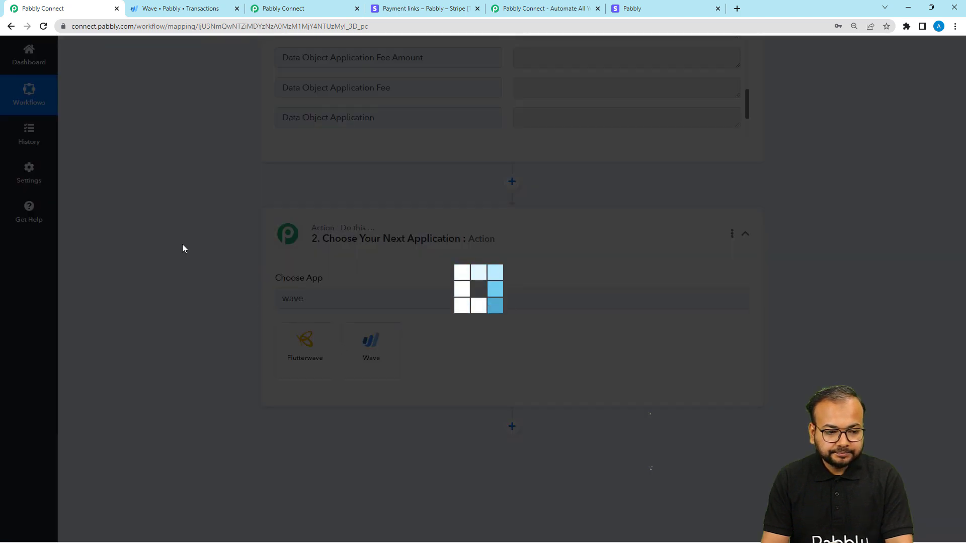
Step: Set the Wave step's action event to Get Customer by Email
scroll(182, 248, "down", 3)
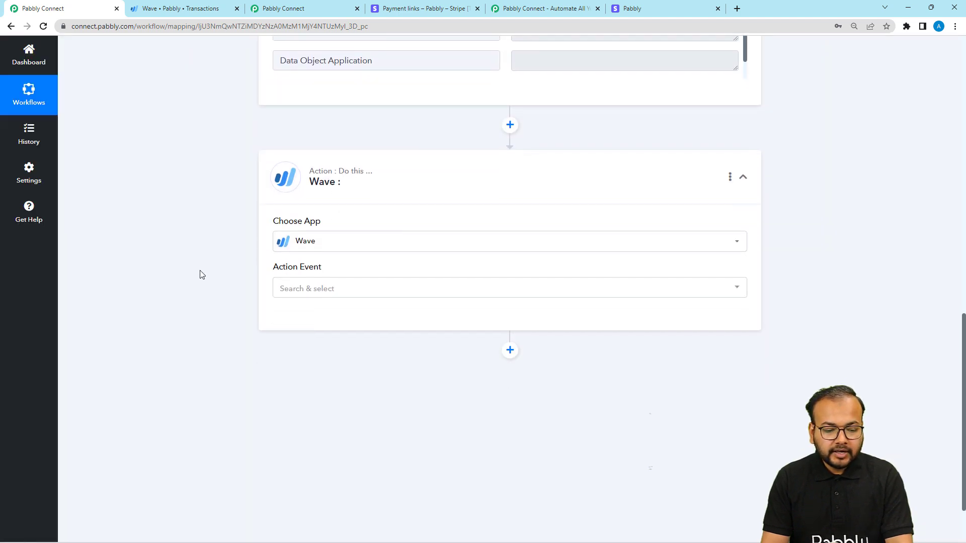
left_click(295, 215)
scroll(363, 339, "down", 4)
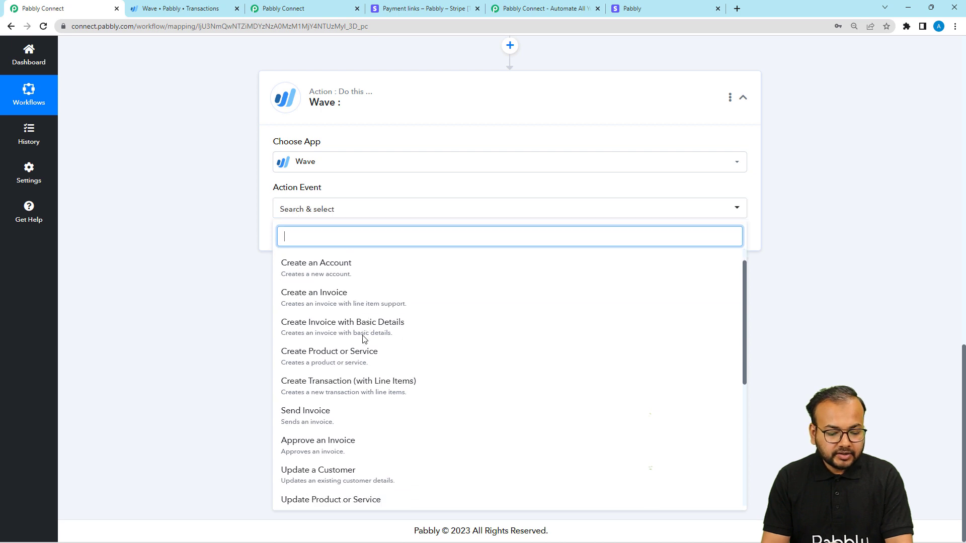
scroll(363, 338, "up", 4)
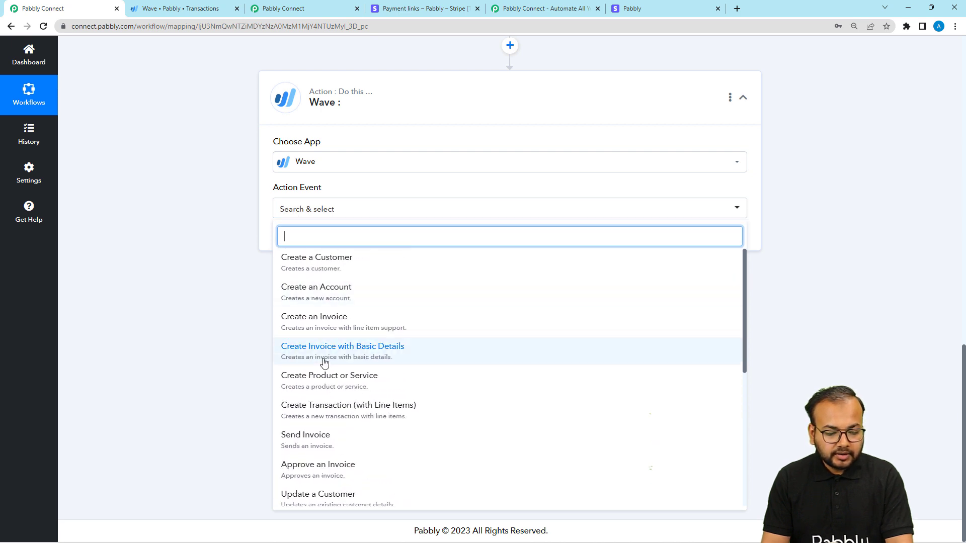
scroll(352, 375, "down", 3)
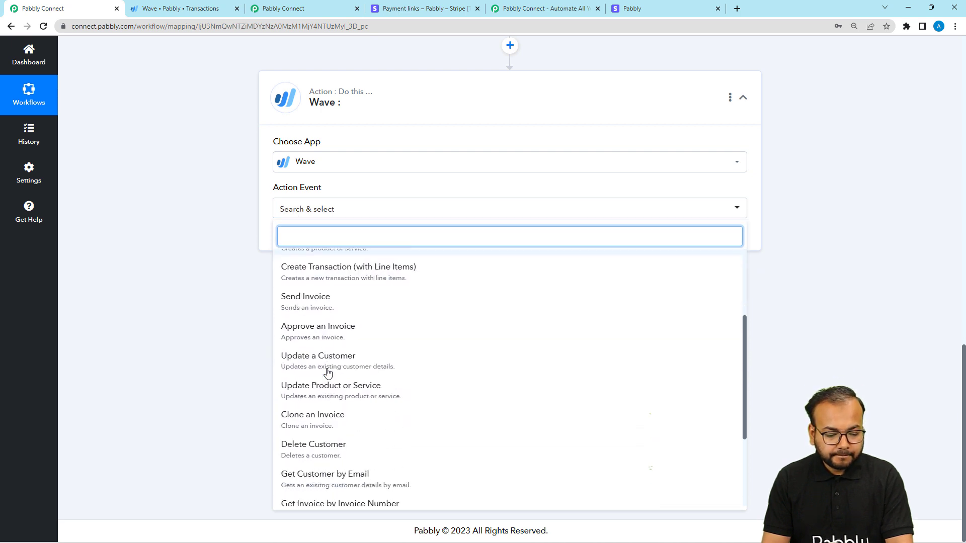
scroll(327, 372, "down", 3)
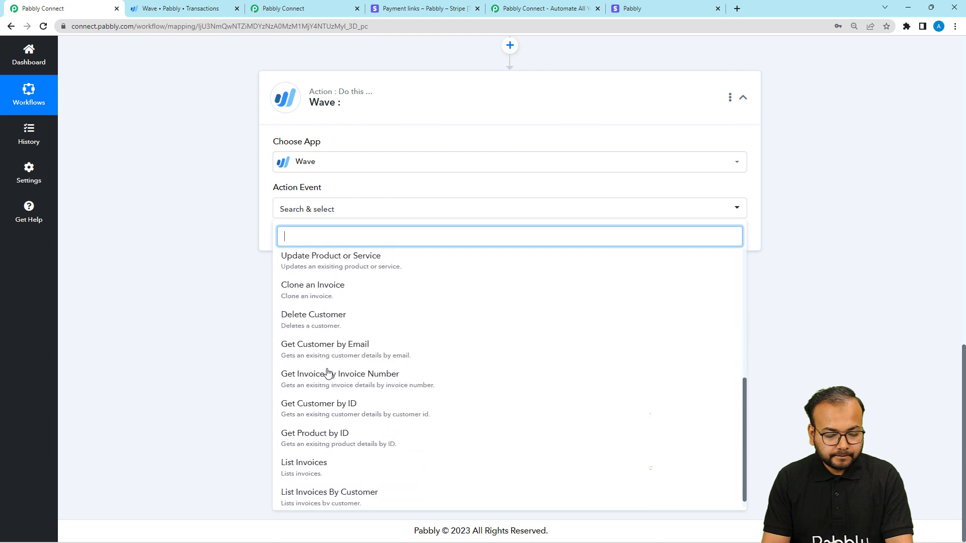
left_click(362, 344)
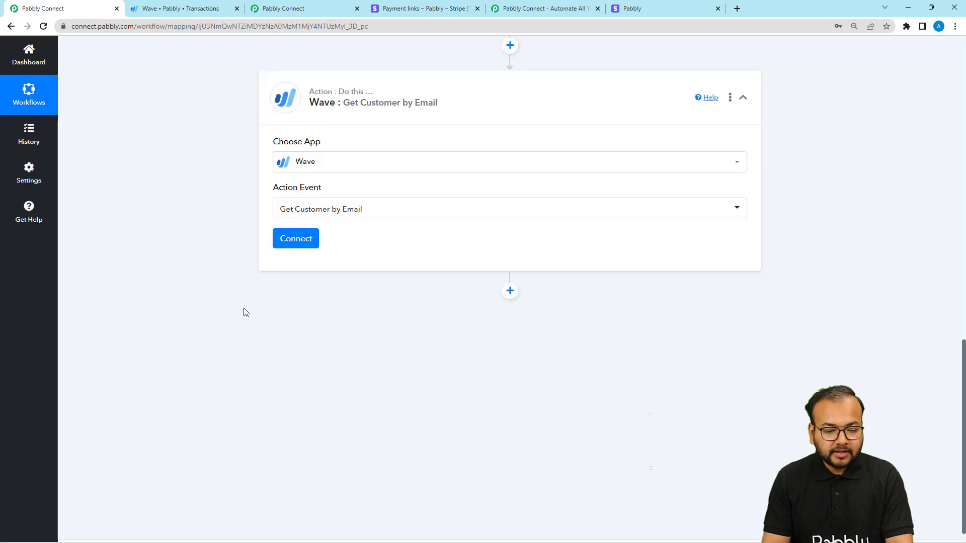
Step: Add a new Wave connection for the action step and allow Pabbly Connect access to the Pabbly business
left_click(285, 243)
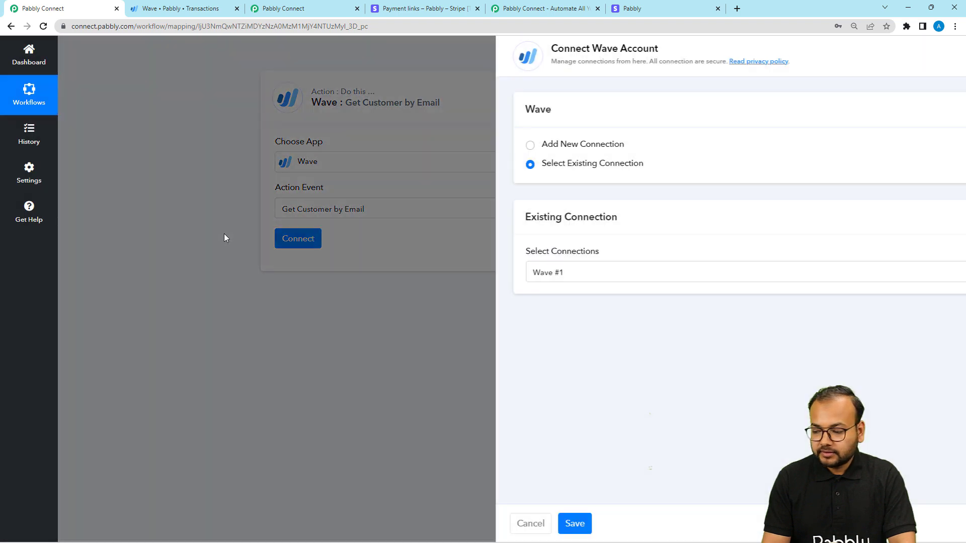
left_click(441, 145)
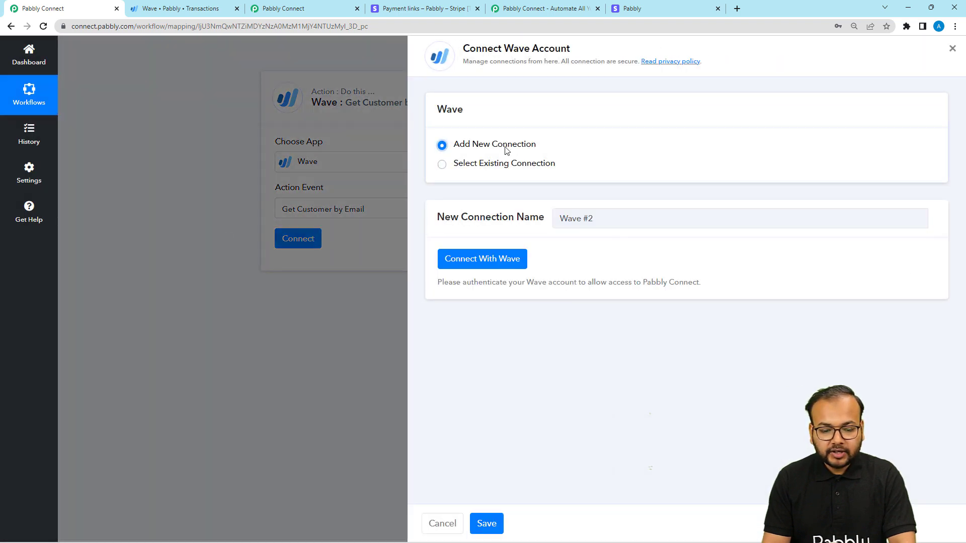
left_click(490, 259)
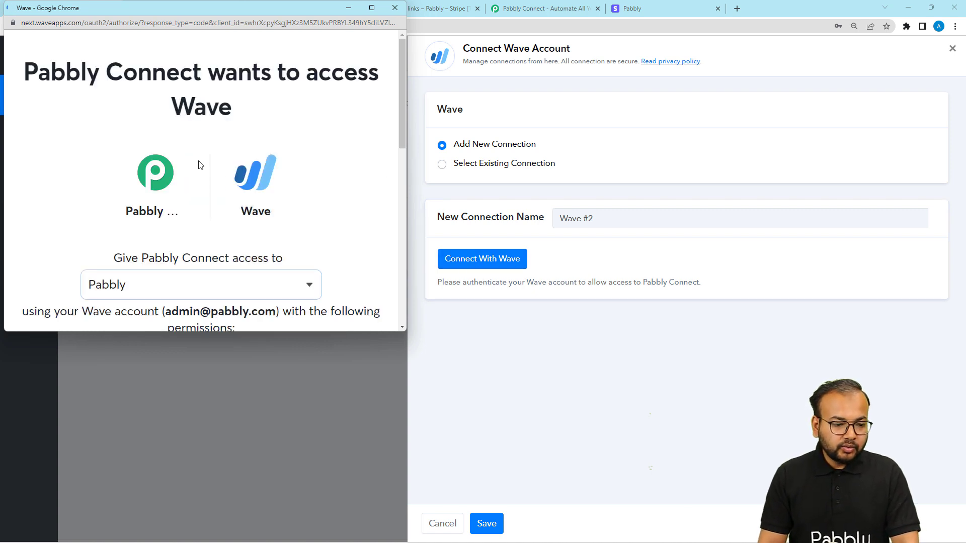
scroll(201, 165, "down", 2)
scroll(200, 165, "up", 2)
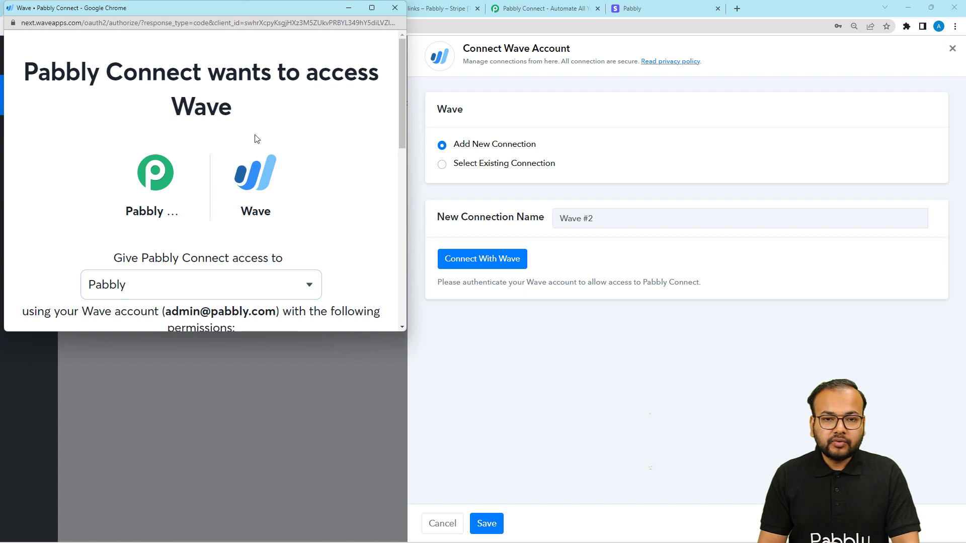
scroll(256, 139, "down", 4)
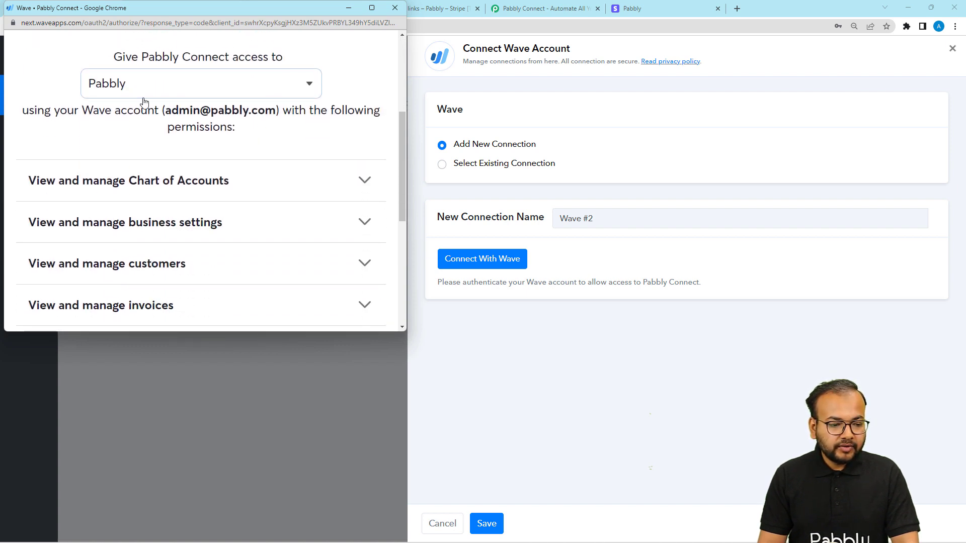
scroll(143, 138, "down", 4)
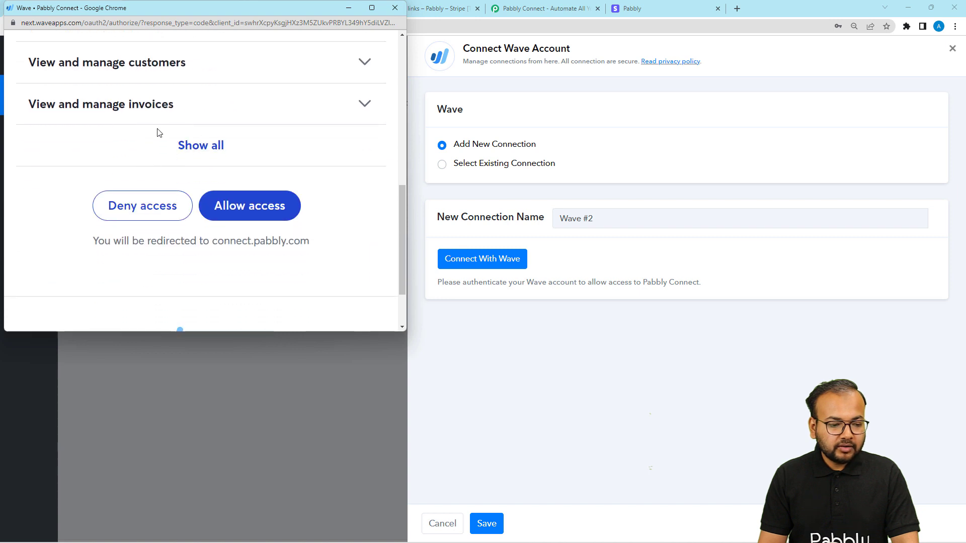
left_click(242, 209)
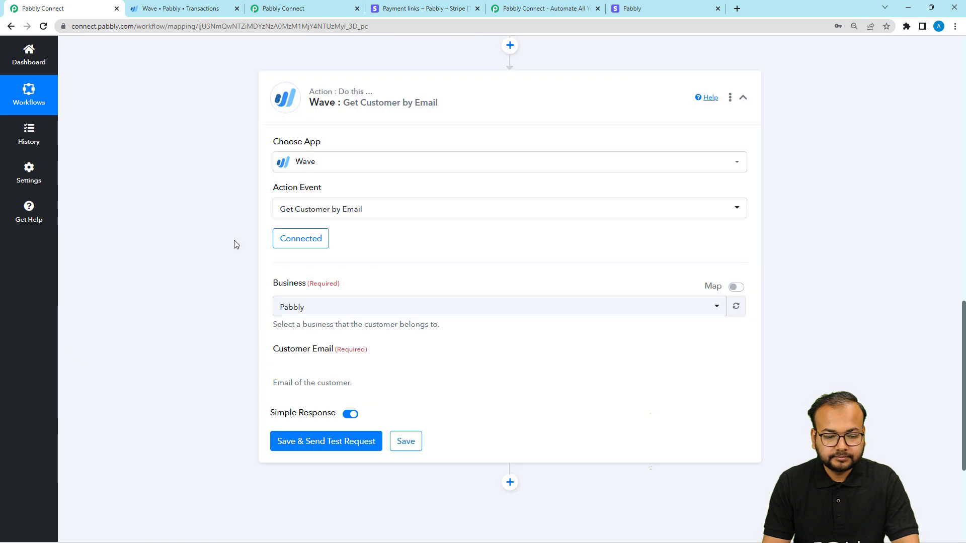
Step: Check the business options for the customer lookup, keeping Pabbly selected
scroll(236, 244, "down", 1)
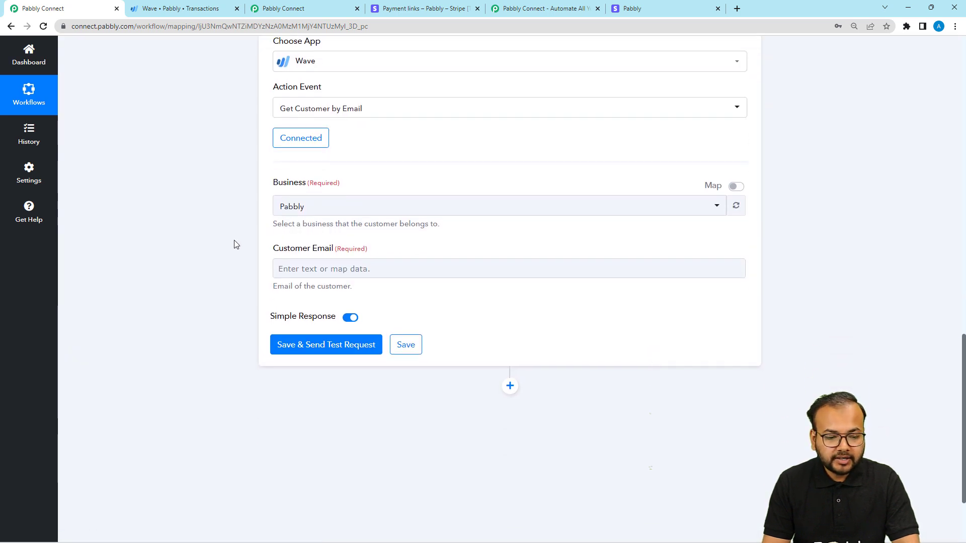
left_click(390, 218)
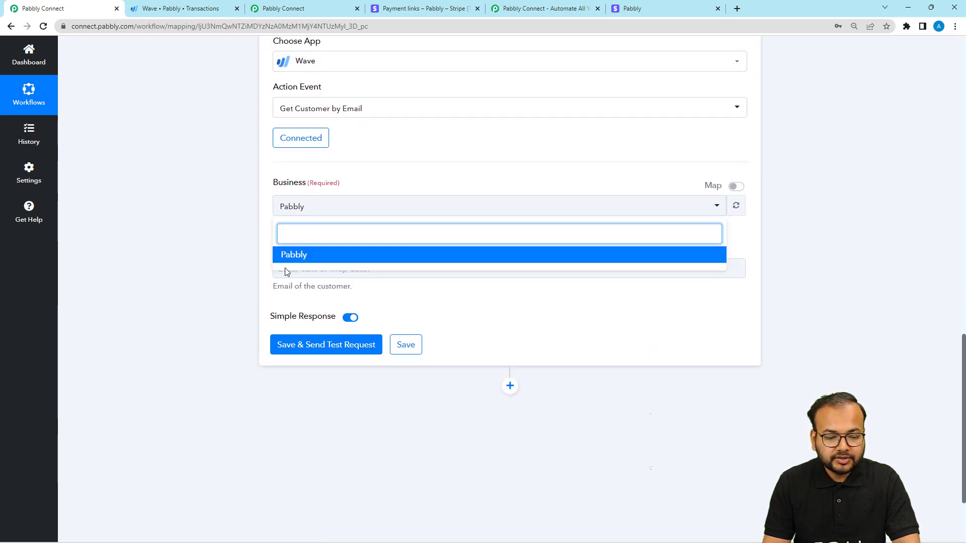
left_click(231, 235)
scroll(232, 235, "down", 2)
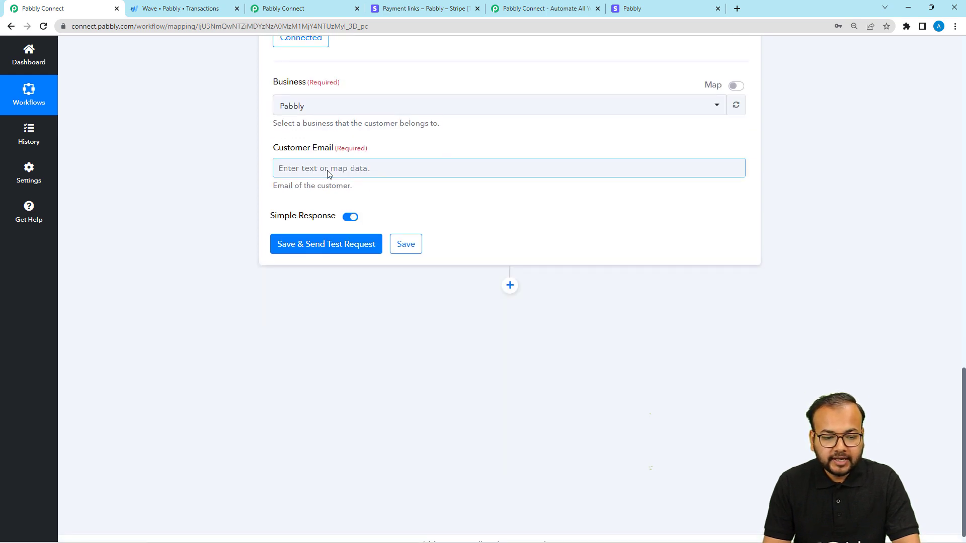
Step: Examine the billing details and amount fields in the Stripe trigger's received response, and return to the Wave action's empty Customer Email field
scroll(200, 204, "up", 9)
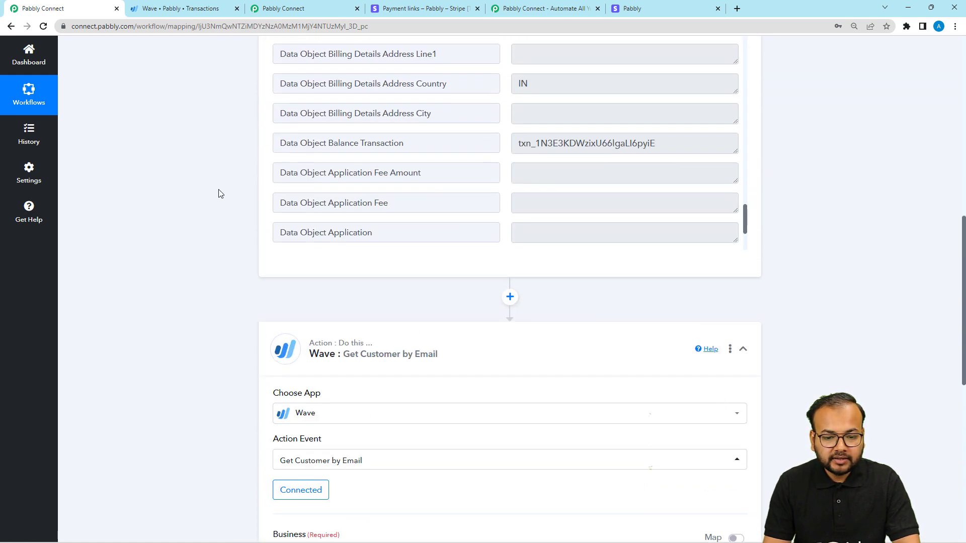
scroll(242, 176, "up", 2)
scroll(364, 226, "down", 3)
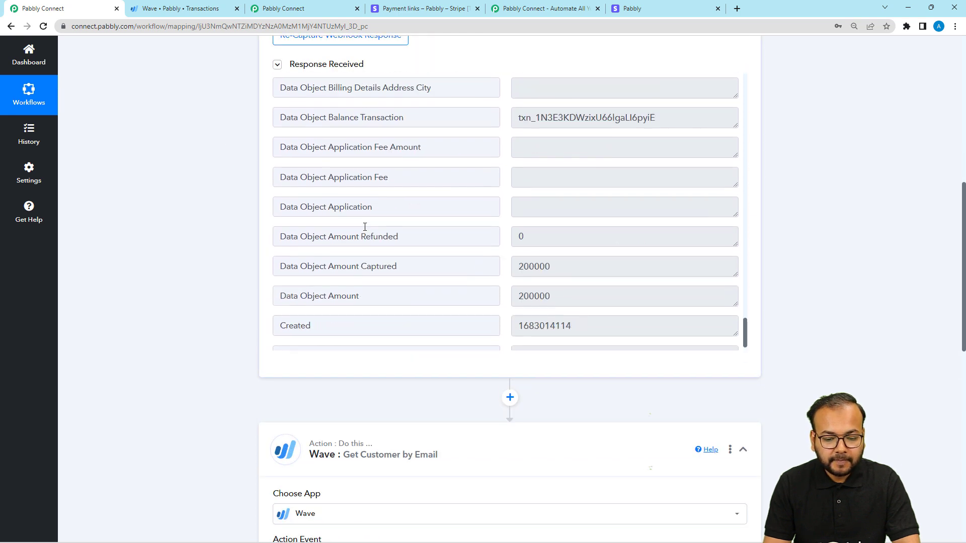
scroll(364, 226, "up", 6)
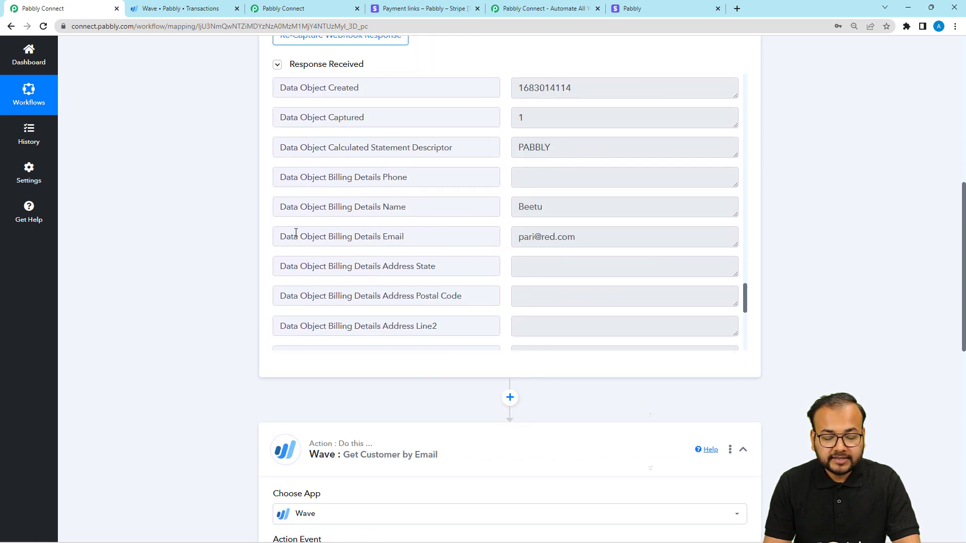
scroll(144, 250, "down", 5)
scroll(144, 250, "up", 2)
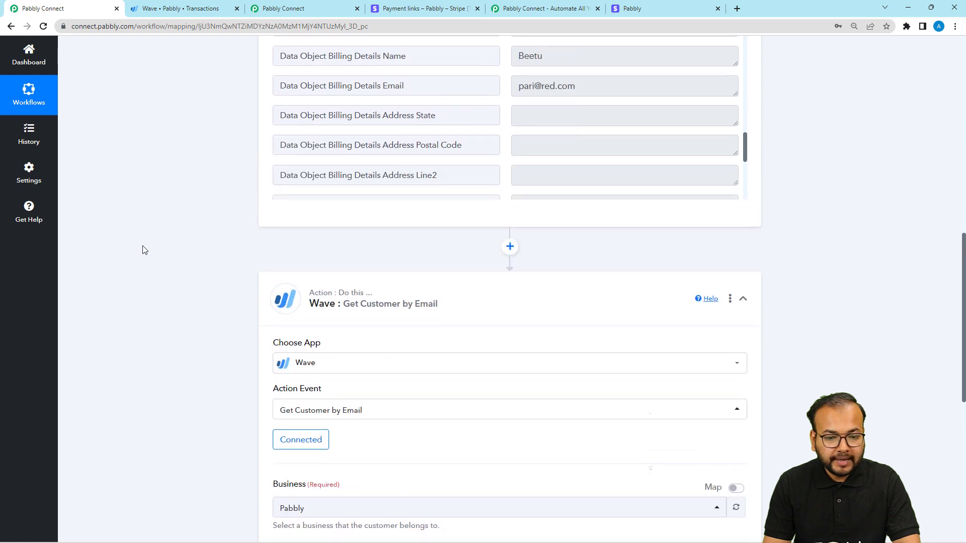
scroll(144, 250, "up", 1)
scroll(198, 270, "down", 6)
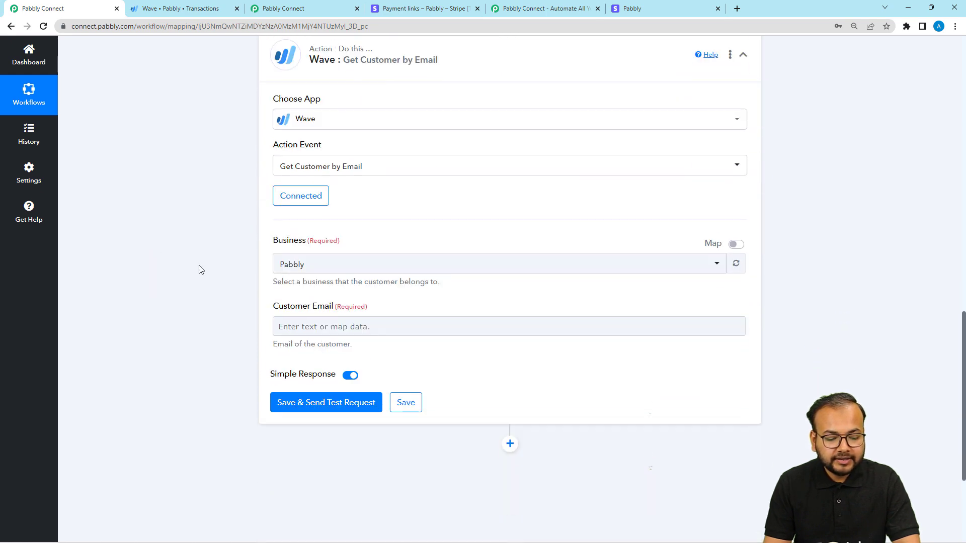
Step: Map the Wave action's Customer Email to Data Object Billing Details Email from the Stripe New Charge step
left_click(297, 324)
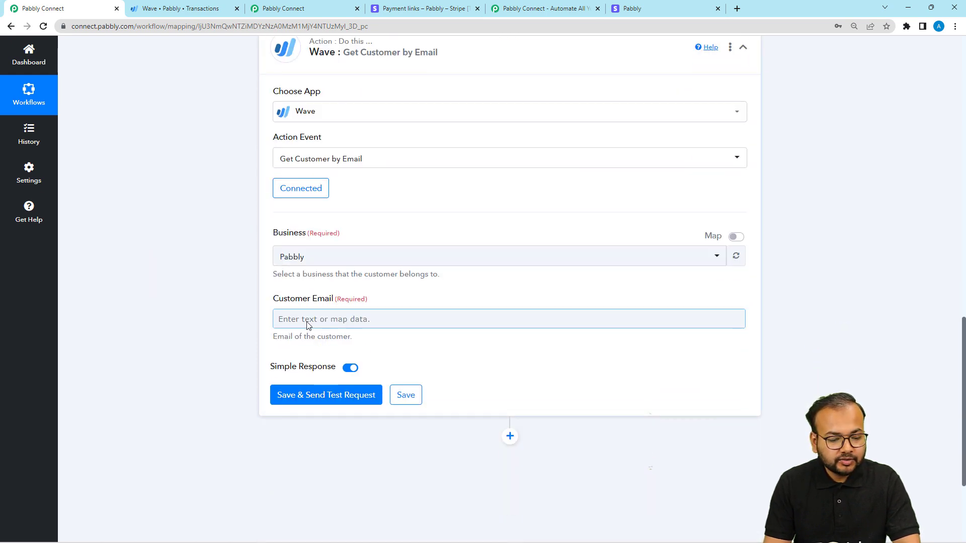
scroll(336, 317, "down", 3)
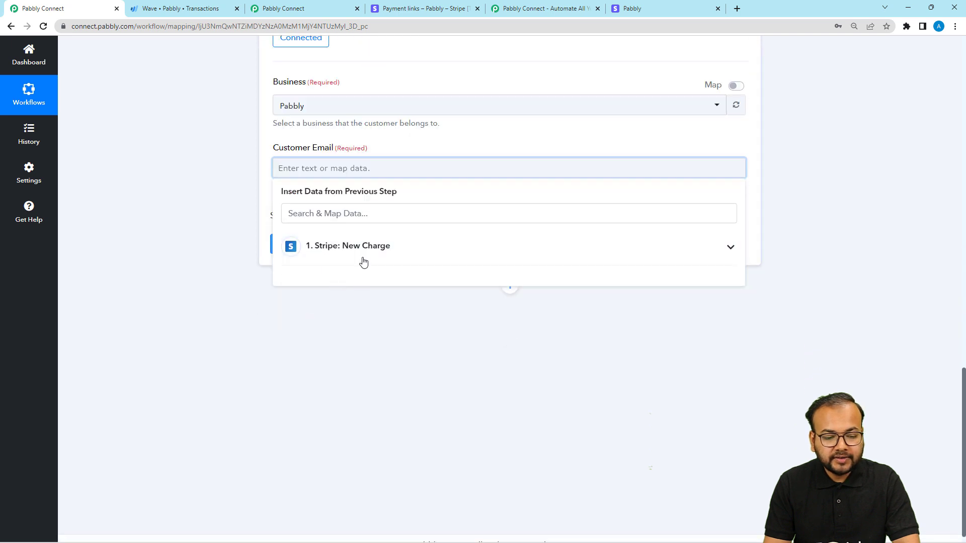
left_click(419, 256)
scroll(411, 343, "down", 2)
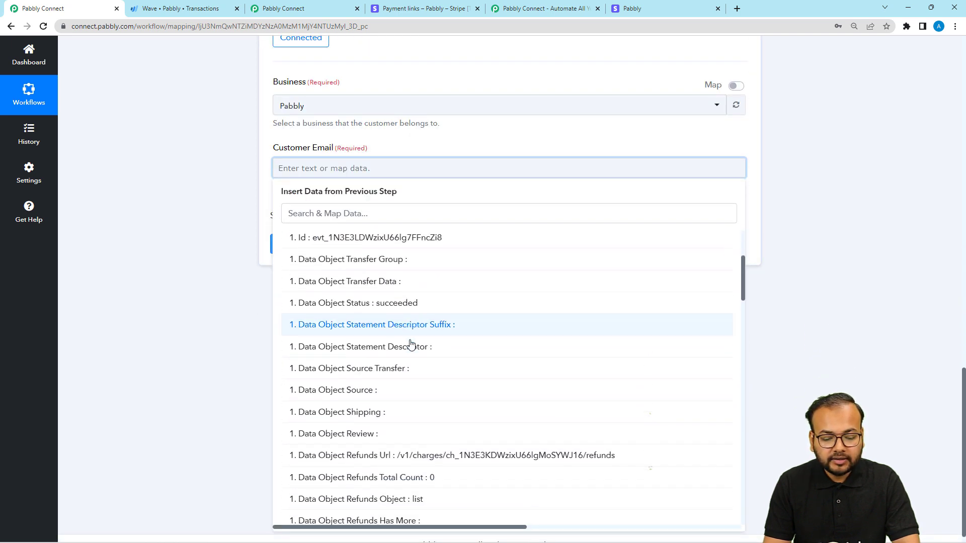
scroll(411, 344, "down", 15)
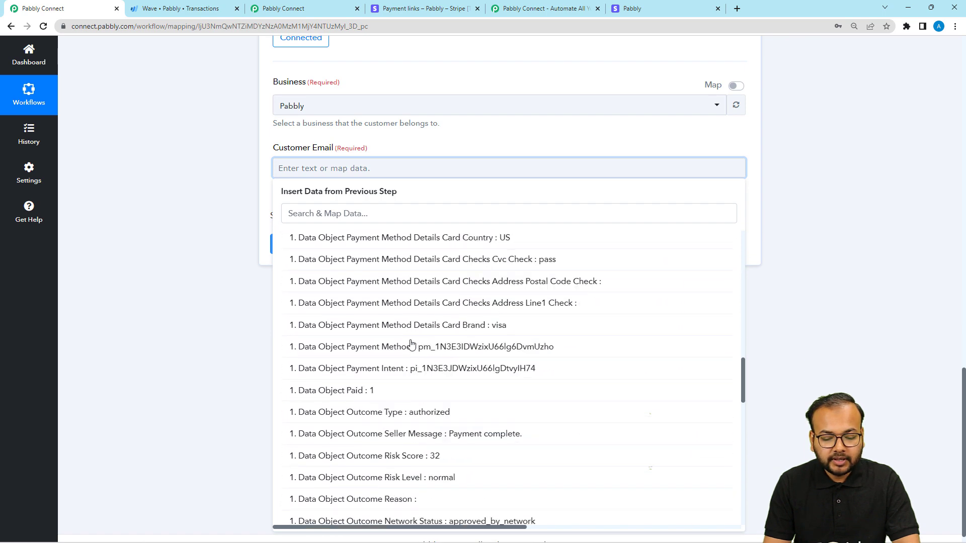
scroll(411, 345, "down", 6)
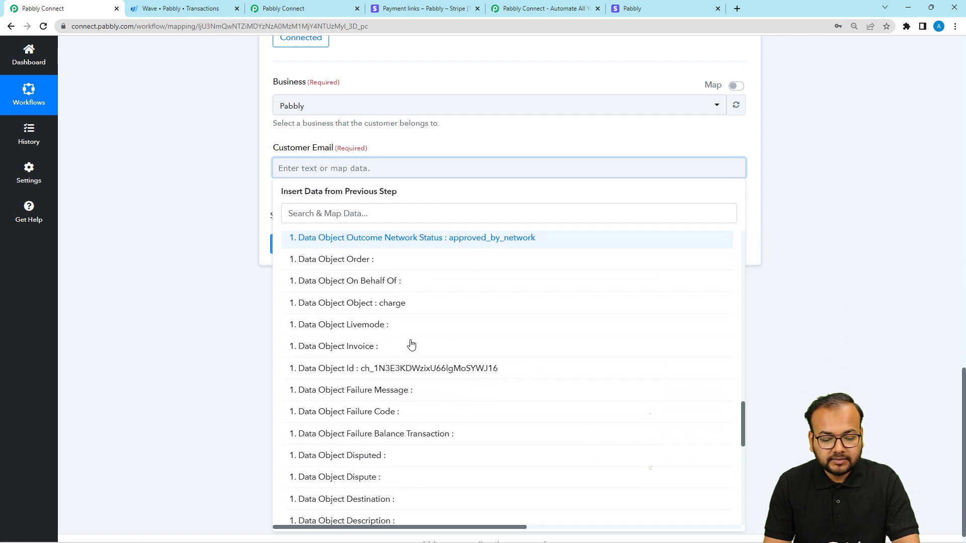
scroll(410, 344, "down", 12)
left_click(409, 443)
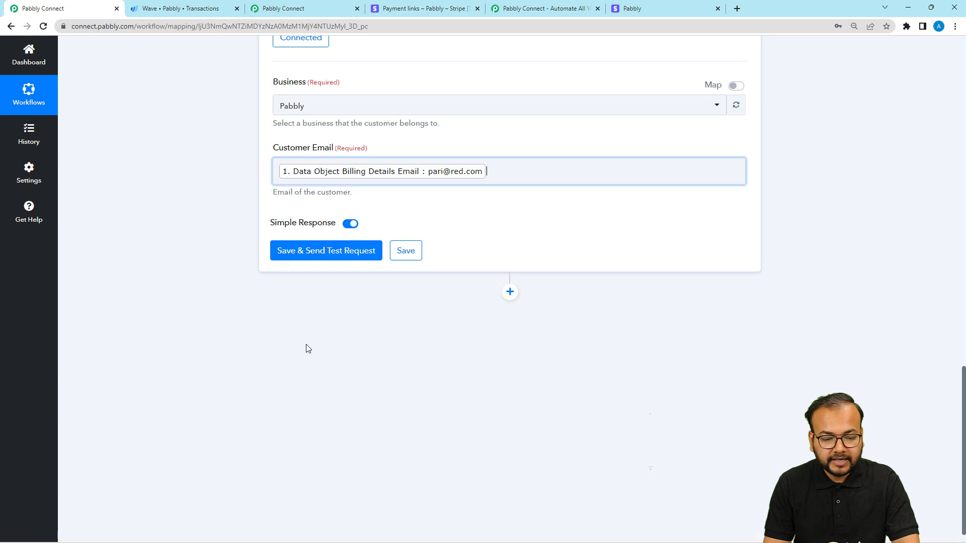
Step: Save the Wave action with a test request, and examine the full Data Business Customers Edges 0 Node Id value in its response
left_click(289, 257)
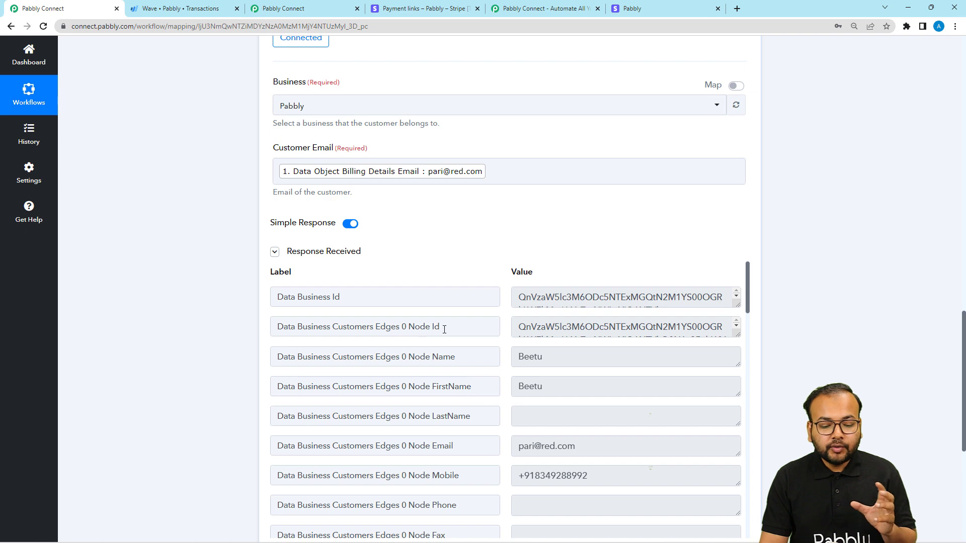
left_click_drag(444, 330, 357, 329)
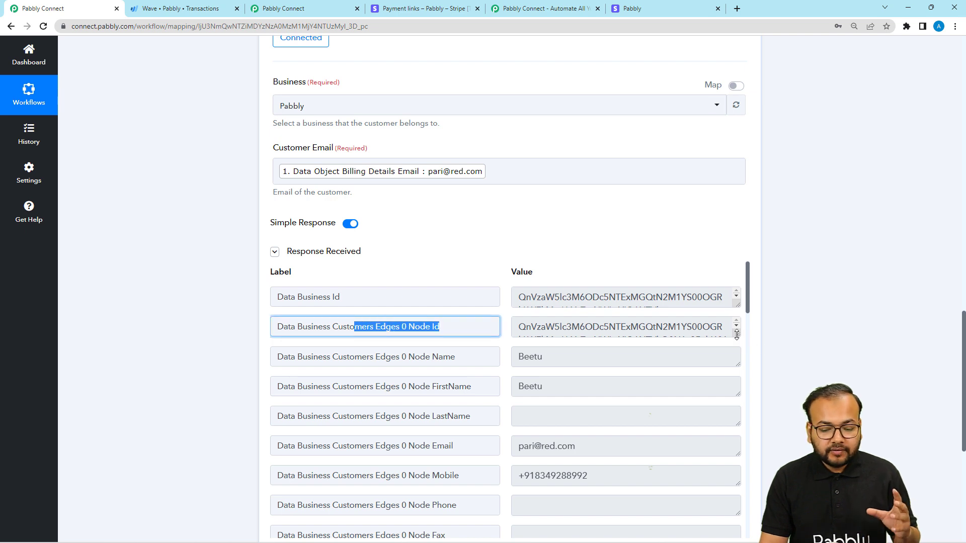
left_click_drag(736, 334, 738, 403)
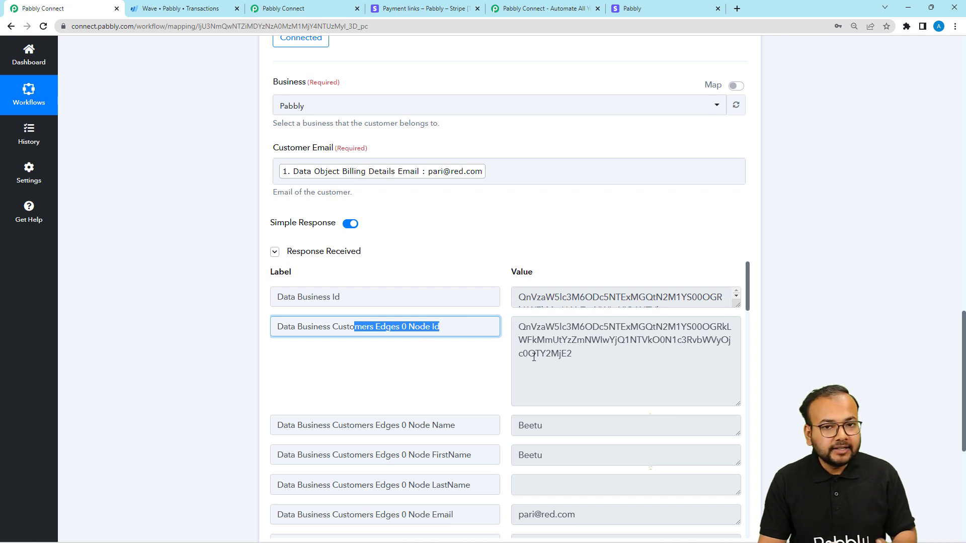
scroll(233, 263, "down", 5)
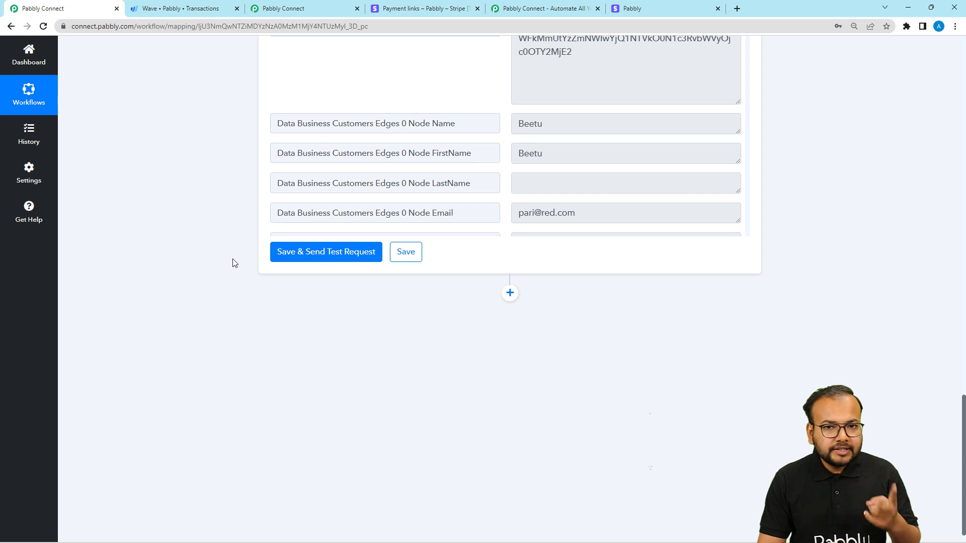
Step: Add a Router by Pabbly action step after the Wave customer lookup
scroll(233, 263, "down", 1)
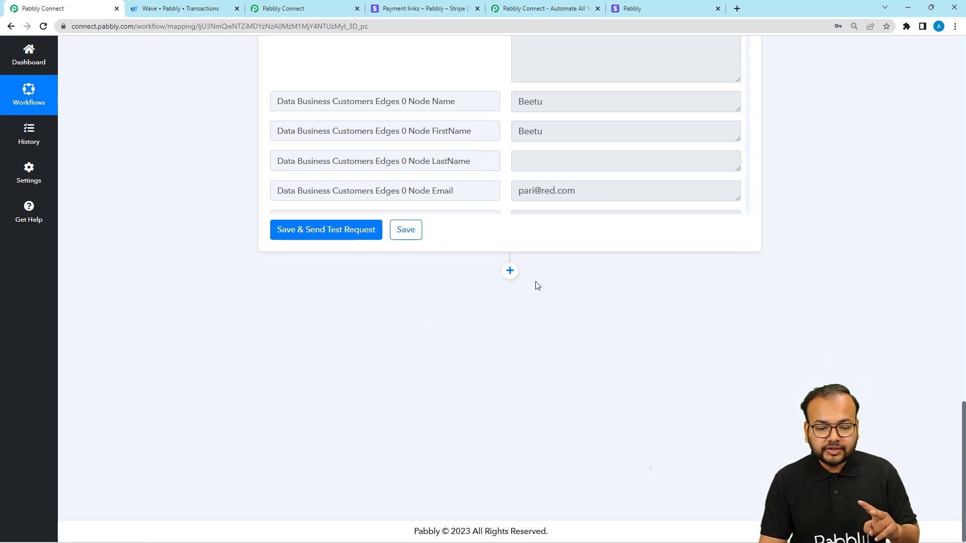
left_click(510, 271)
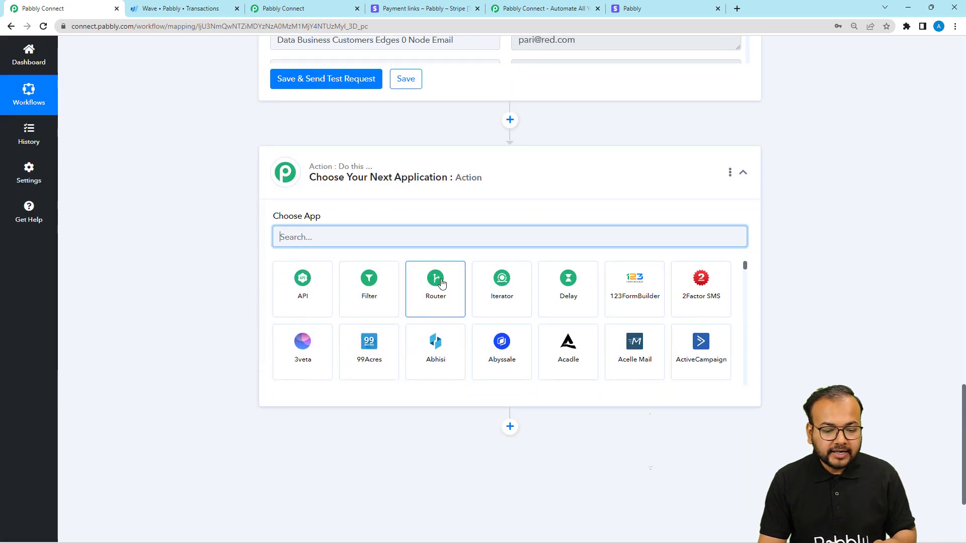
left_click(436, 282)
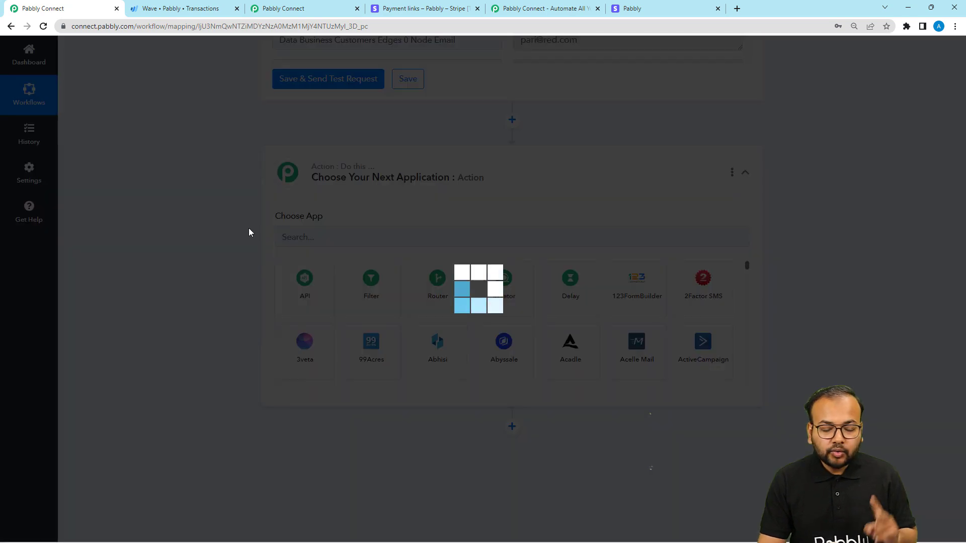
scroll(251, 234, "down", 1)
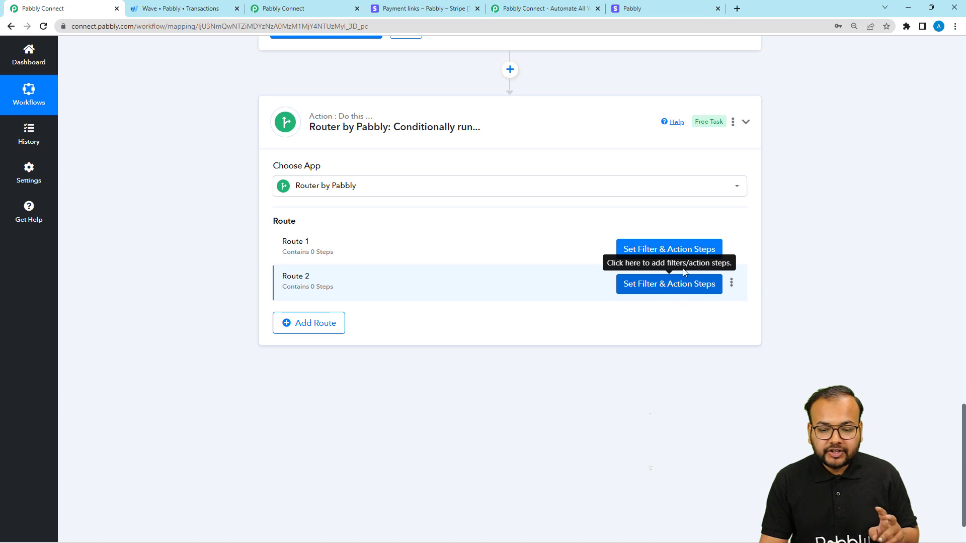
Step: Set Route 1's filter label to Data Business Customers Edges 0 Node Id from the Wave step
left_click(644, 251)
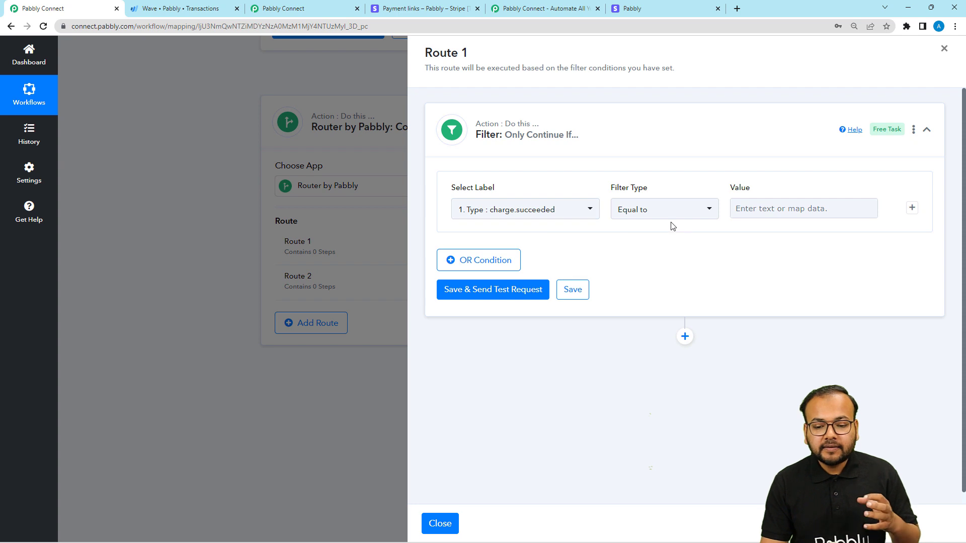
left_click(820, 215)
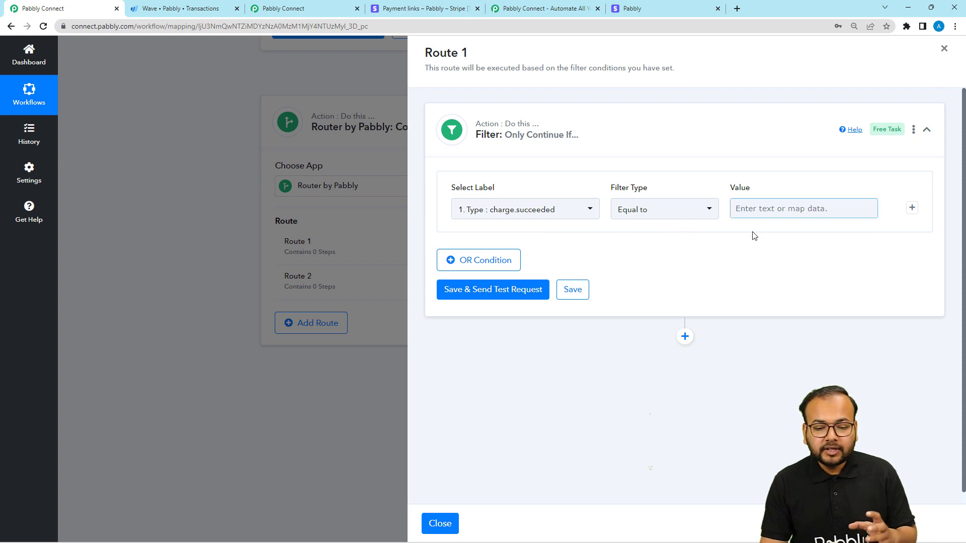
left_click(536, 217)
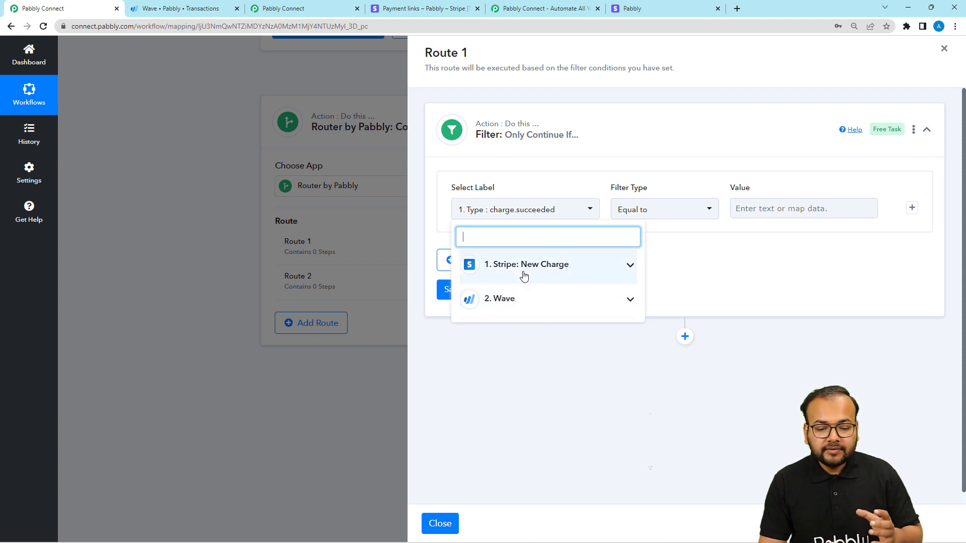
left_click(521, 310)
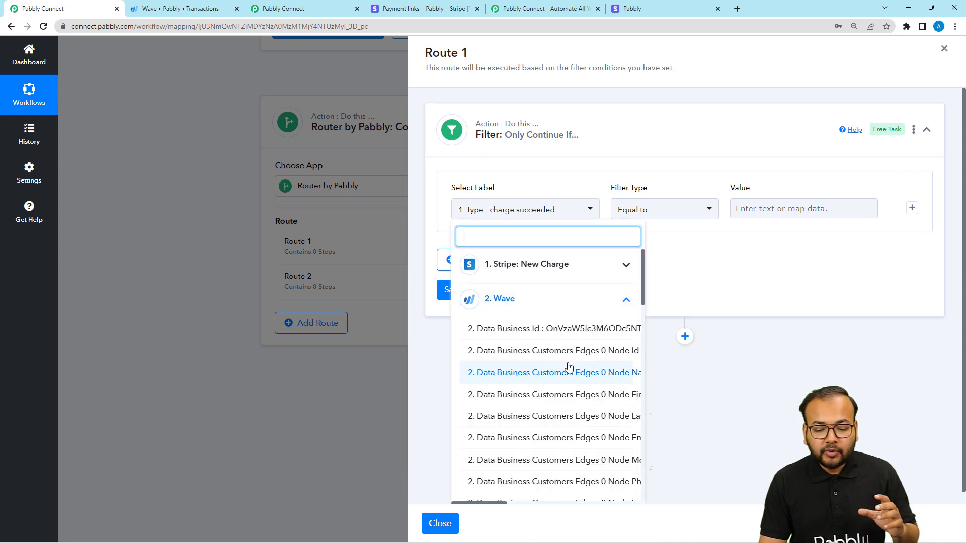
scroll(494, 503, "down", 1)
scroll(494, 503, "down", 3)
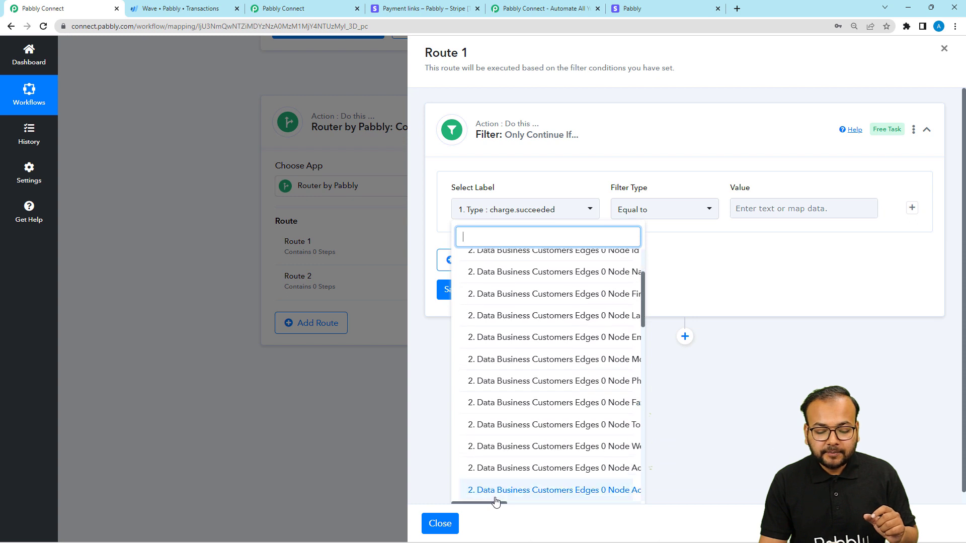
left_click_drag(494, 504, 520, 504)
scroll(546, 445, "up", 2)
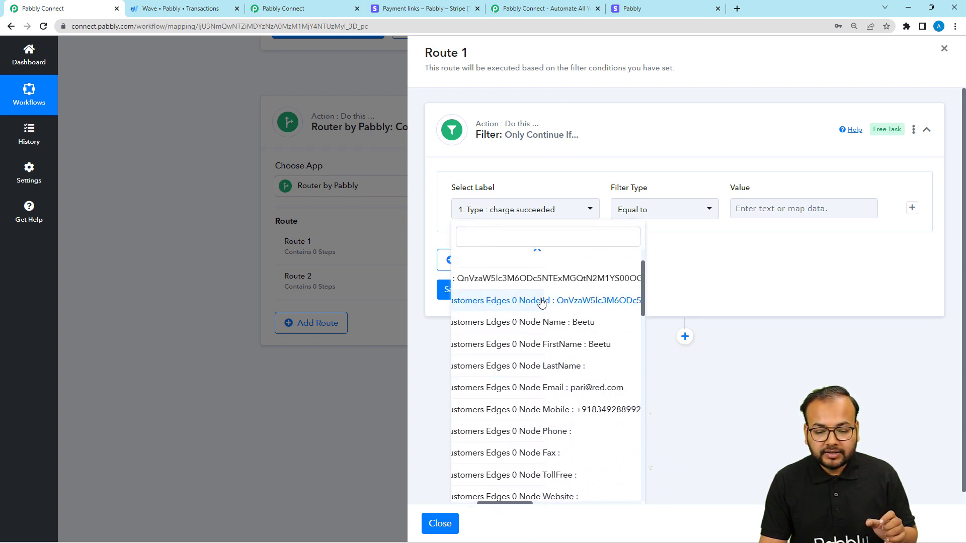
left_click(558, 303)
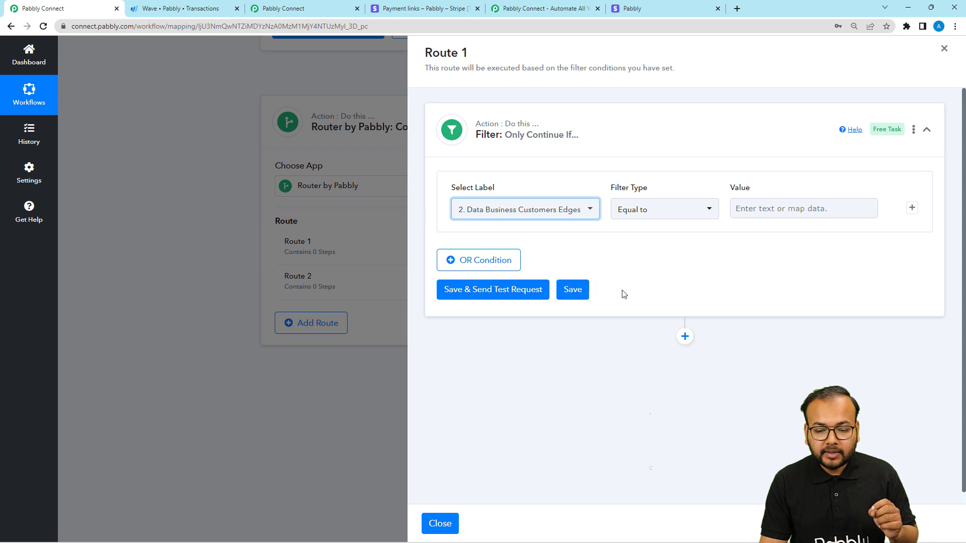
Step: Set the Route 1 filter type to Exists, save it with a test request, and check the response
left_click(659, 215)
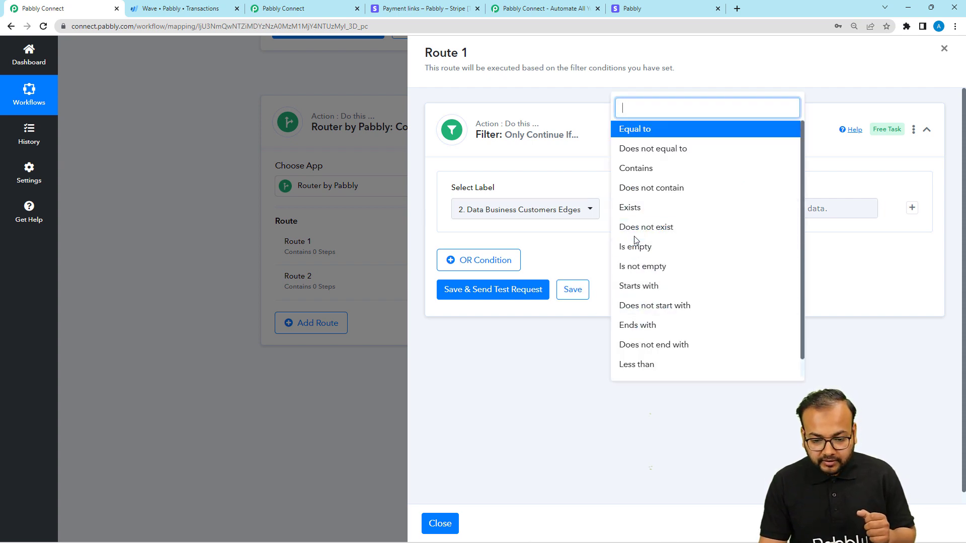
left_click(631, 207)
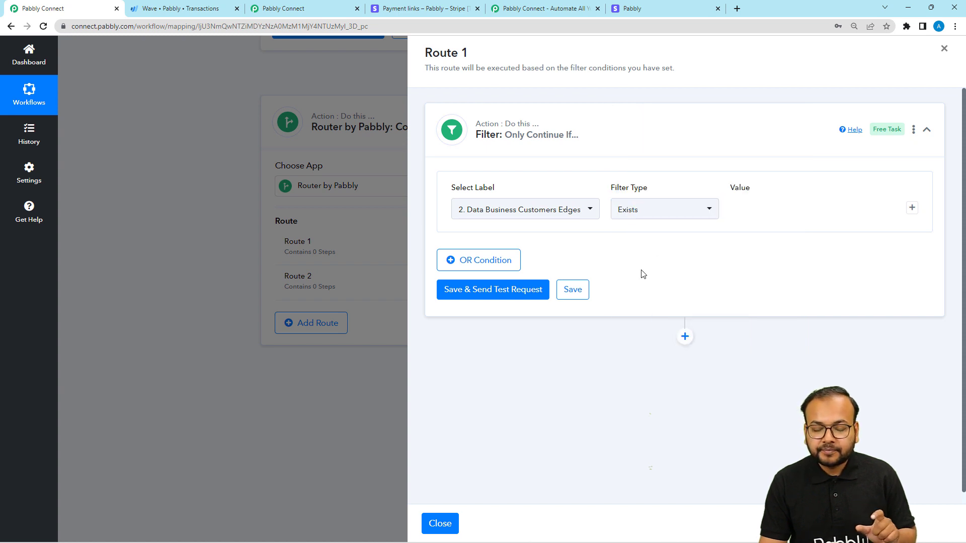
left_click(499, 295)
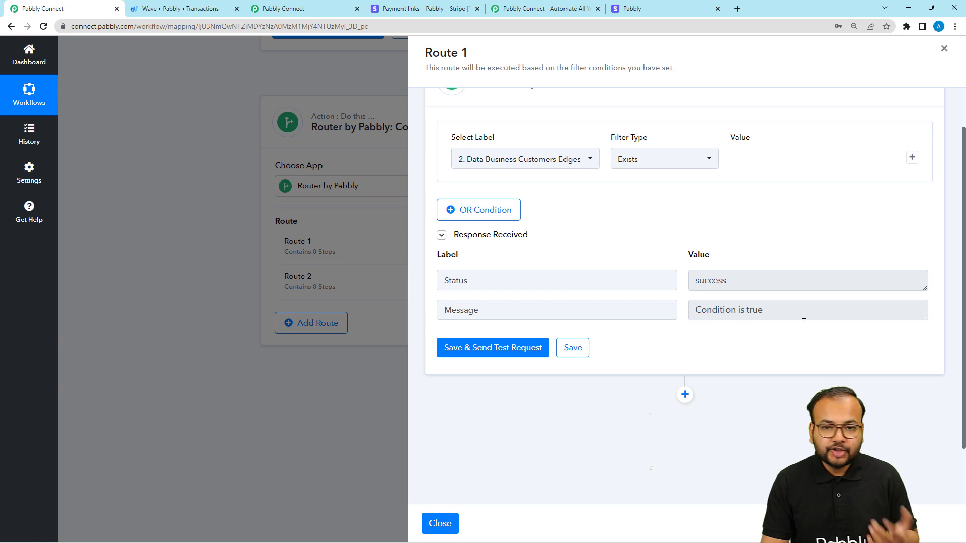
scroll(804, 316, "down", 2)
scroll(804, 317, "up", 2)
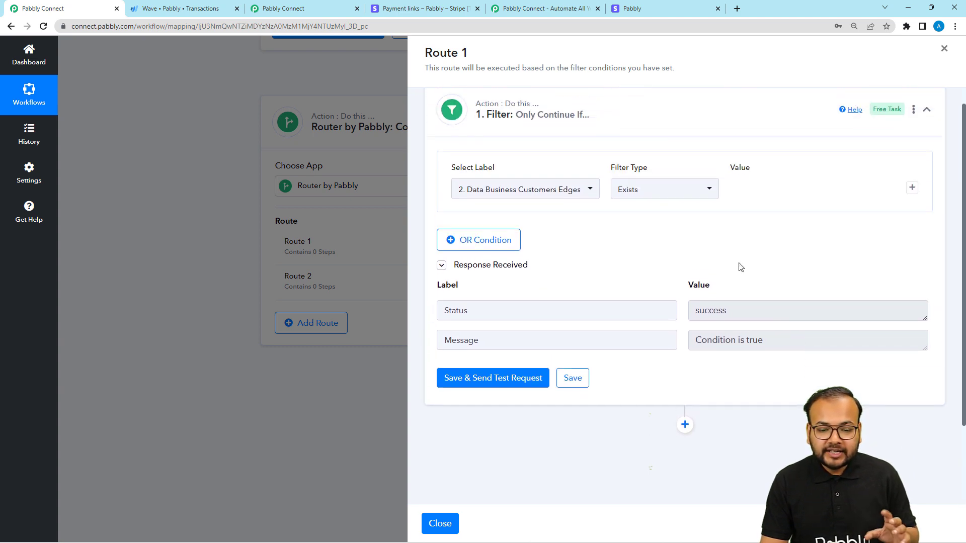
scroll(619, 245, "down", 2)
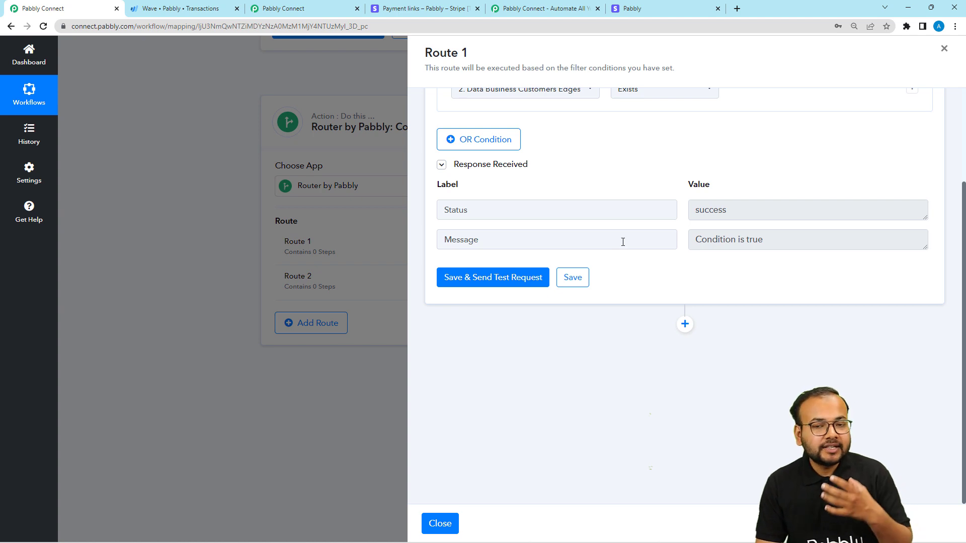
left_click(684, 324)
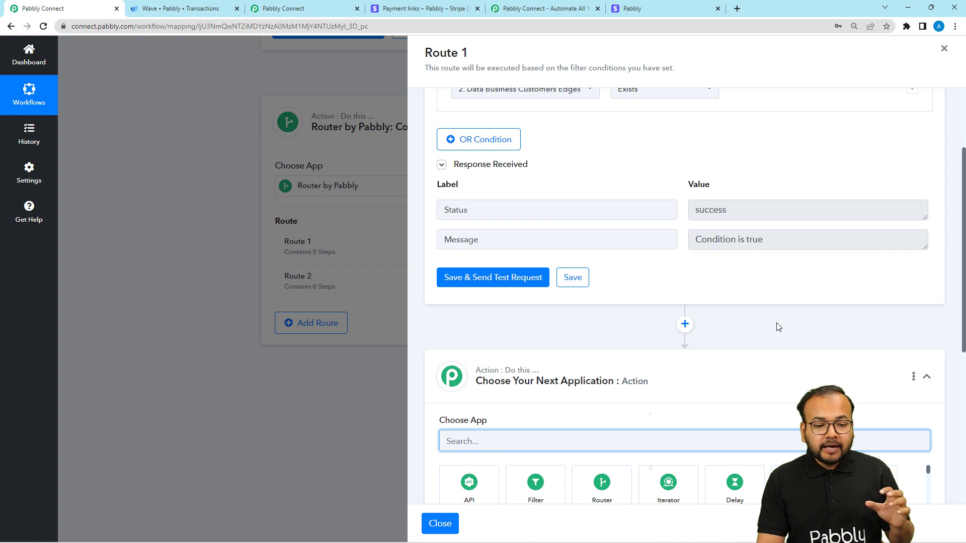
scroll(778, 326, "up", 1)
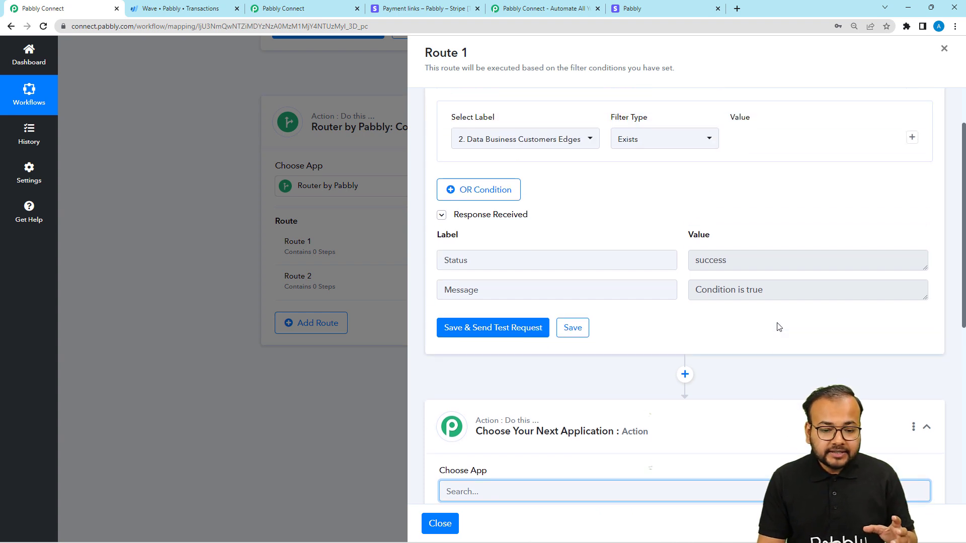
left_click(436, 523)
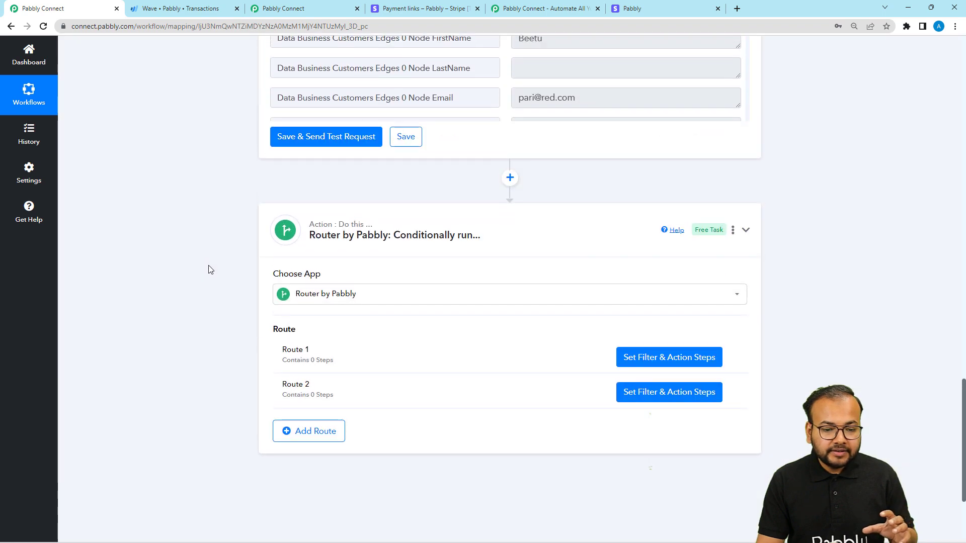
Step: Examine the customer fields in the Wave lookup's response and the Data Object Amount fields in the Stripe trigger's response
scroll(352, 227, "up", 4)
scroll(465, 166, "down", 1)
scroll(465, 168, "up", 1)
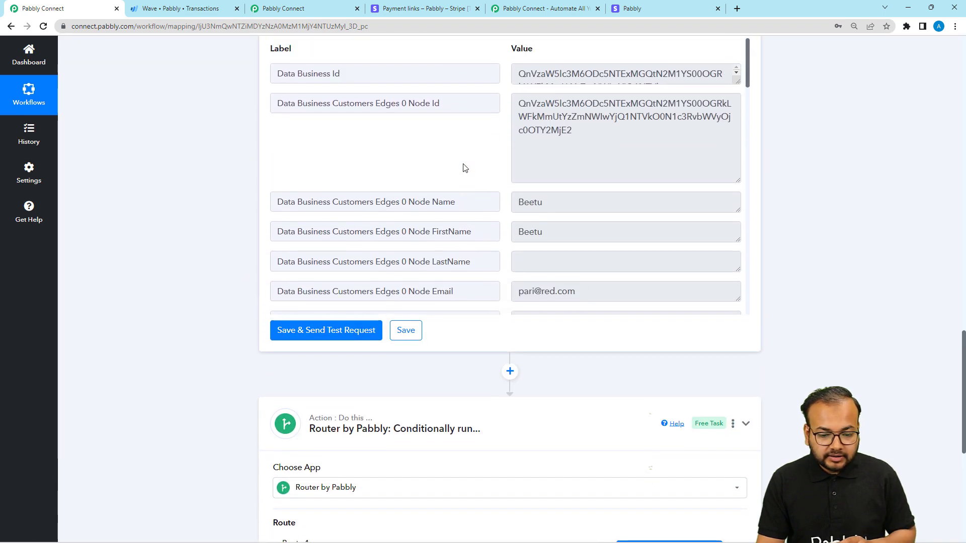
scroll(465, 167, "down", 2)
scroll(465, 168, "up", 2)
scroll(219, 130, "up", 1)
scroll(507, 181, "down", 1)
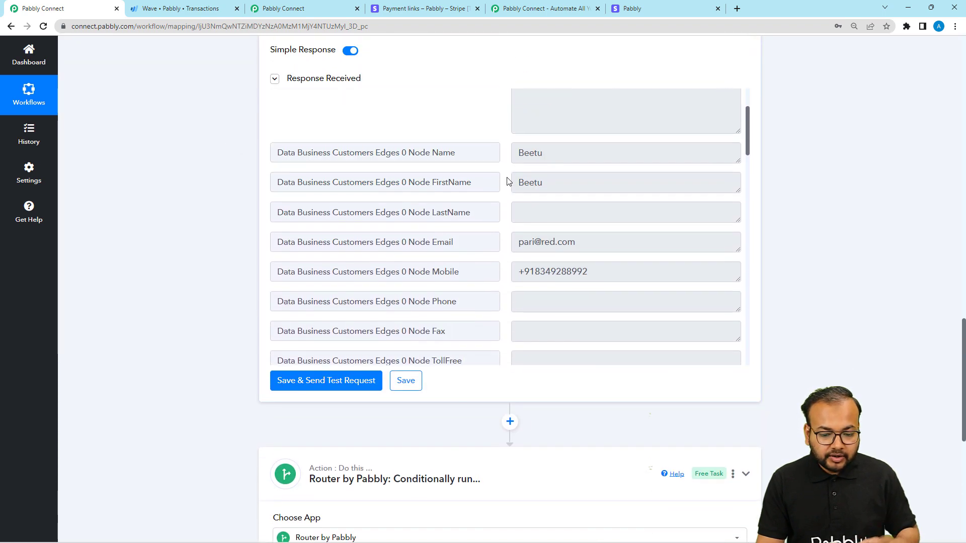
scroll(507, 181, "down", 10)
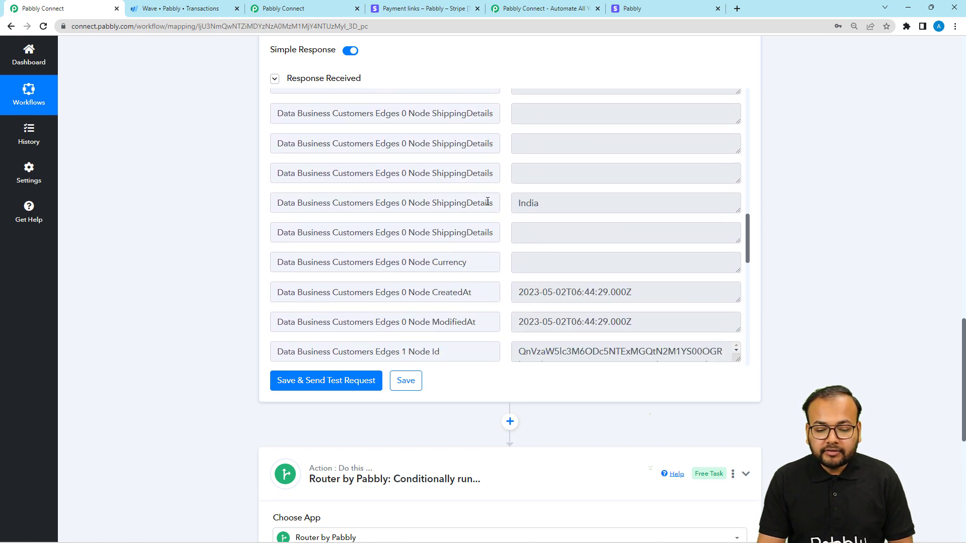
scroll(487, 201, "down", 10)
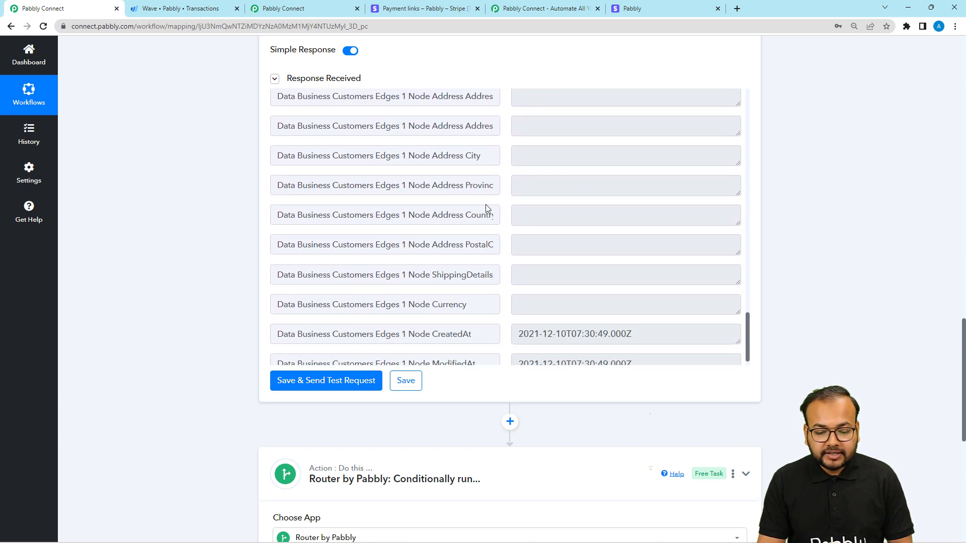
scroll(486, 207, "down", 1)
scroll(166, 152, "up", 14)
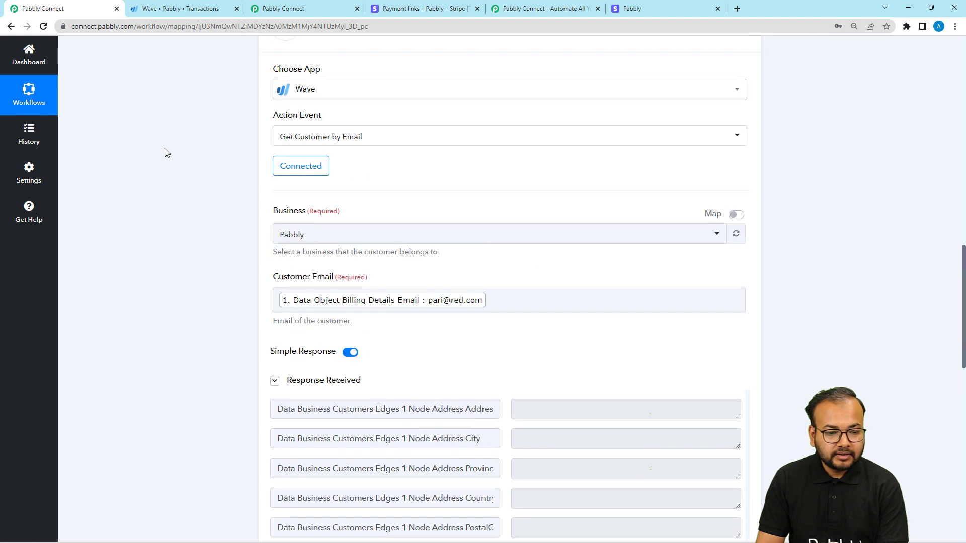
scroll(496, 186, "down", 7)
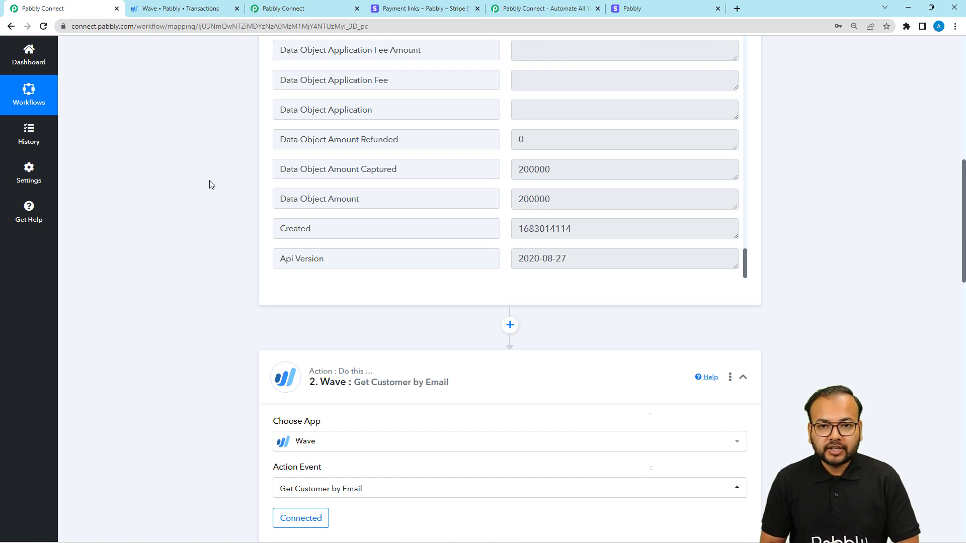
Step: Add a Number Formatter by Pabbly action with the Perform Math Operation event after Route 1's filter, and connect it
scroll(210, 185, "down", 20)
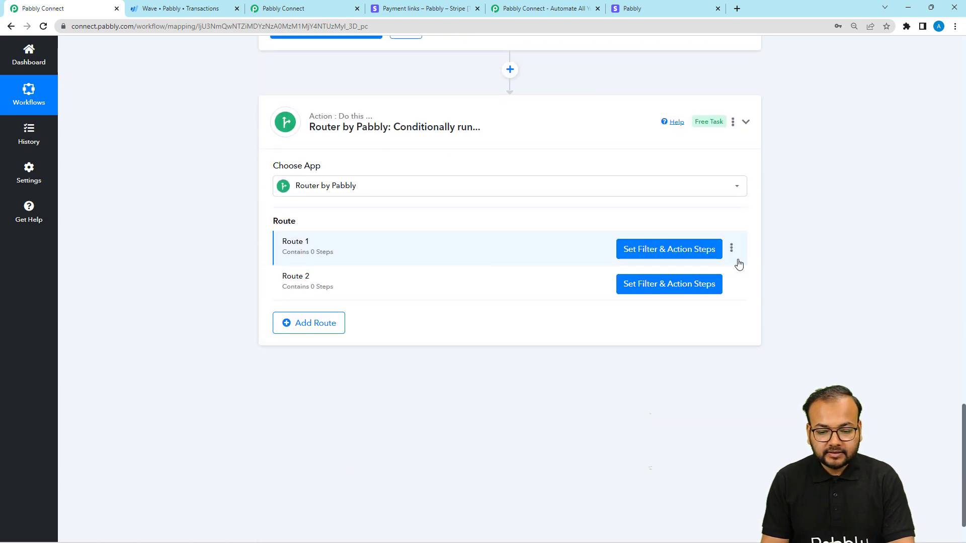
left_click(671, 250)
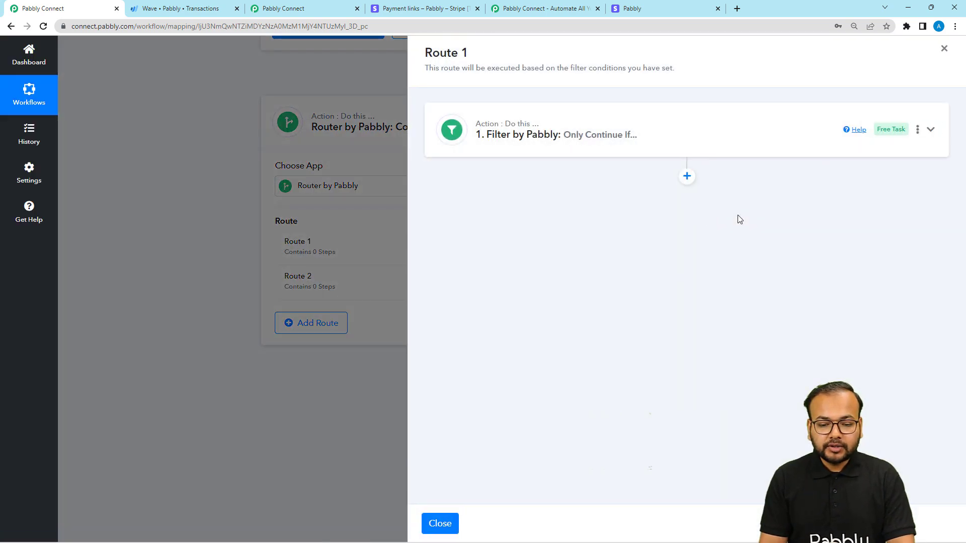
left_click(686, 176)
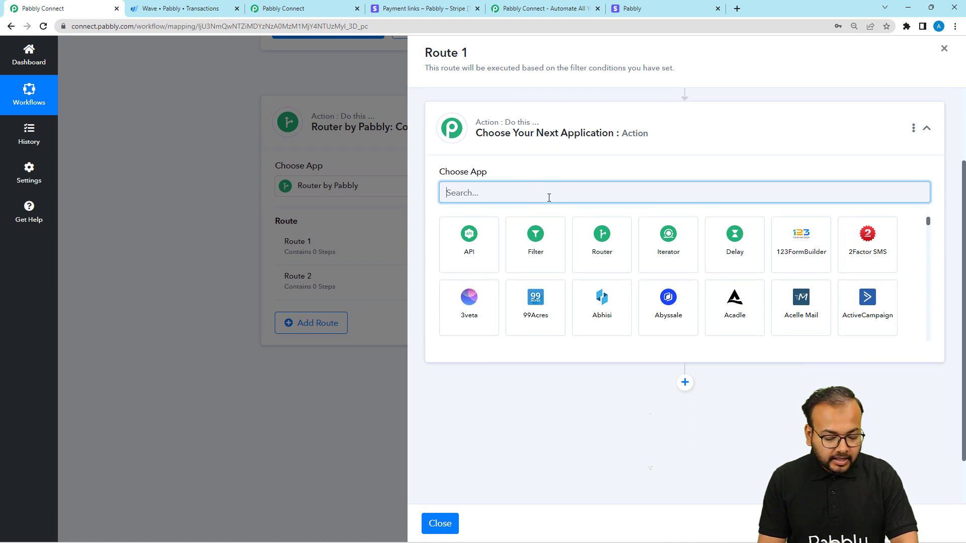
type("um")
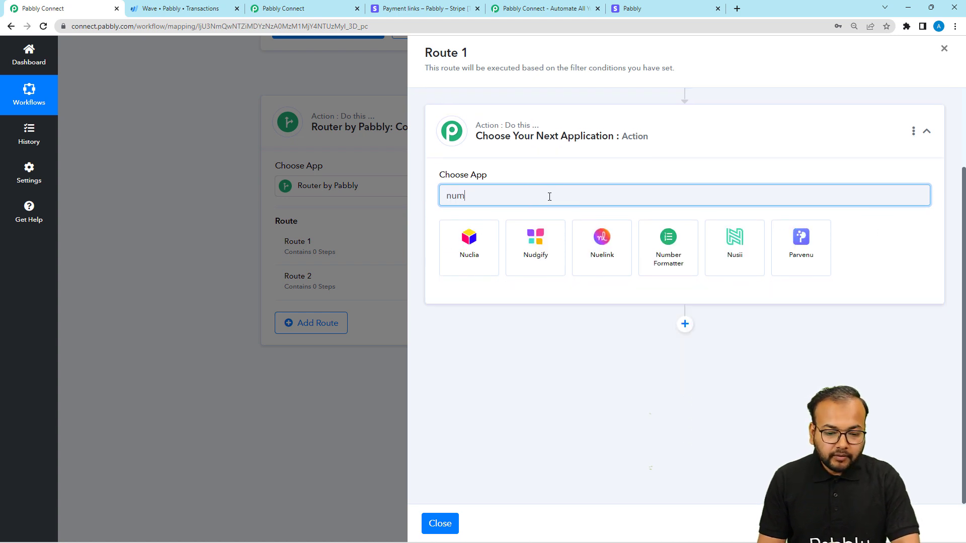
left_click(481, 231)
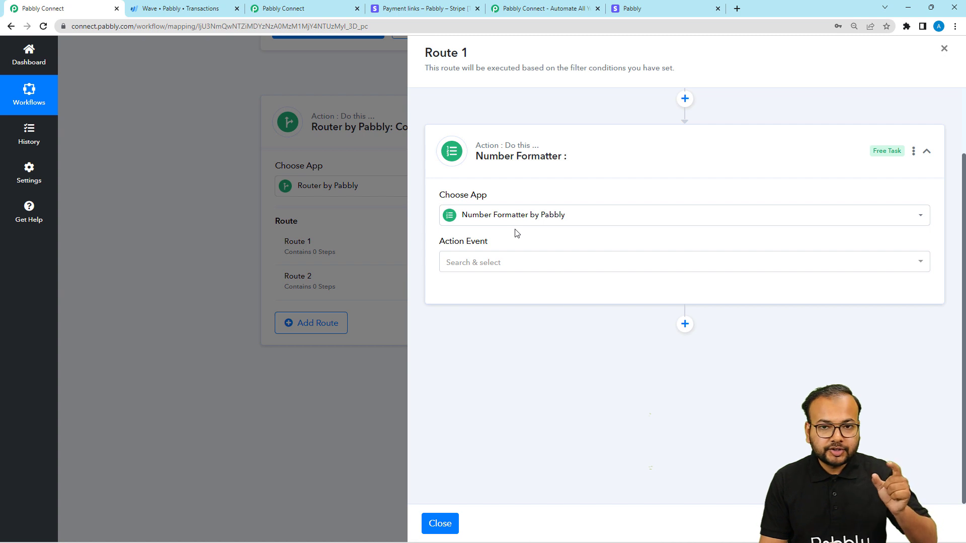
left_click(466, 263)
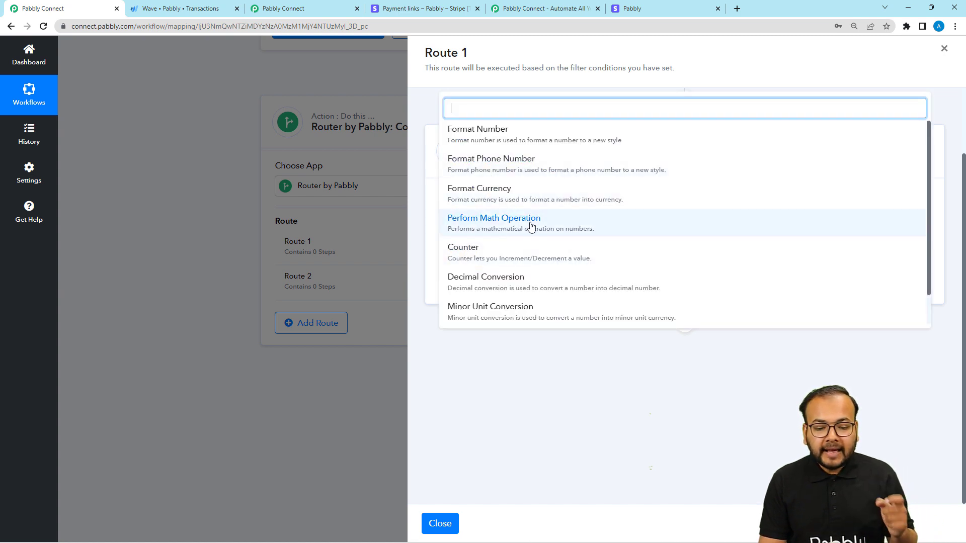
left_click(481, 226)
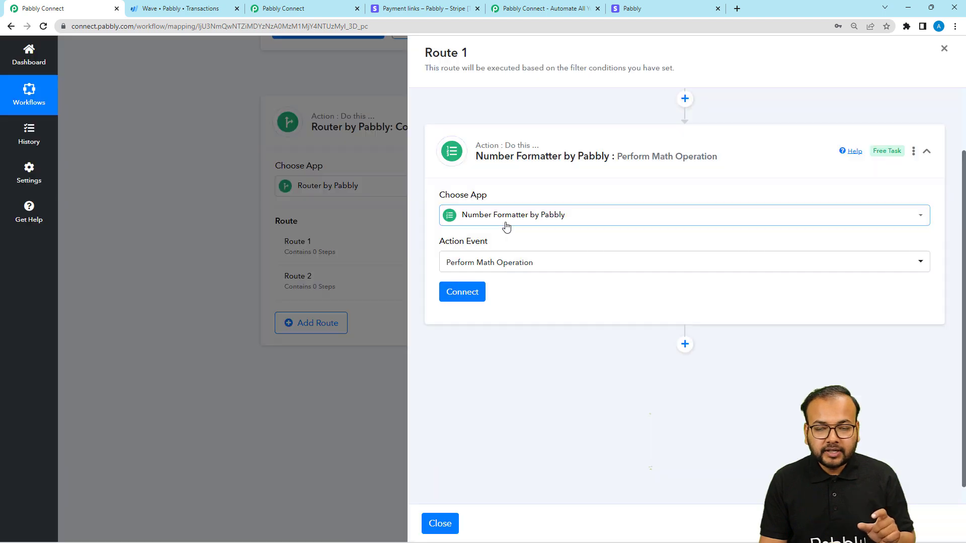
left_click(462, 292)
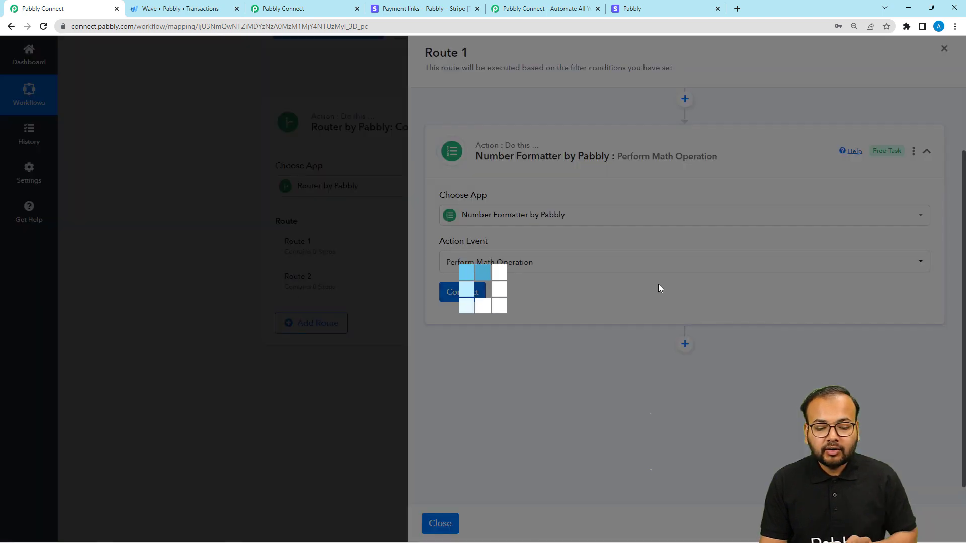
Step: Set the math operation's Numbers field to the Stripe charge's Data Object Amount followed by ,100
scroll(628, 270, "down", 2)
left_click(531, 259)
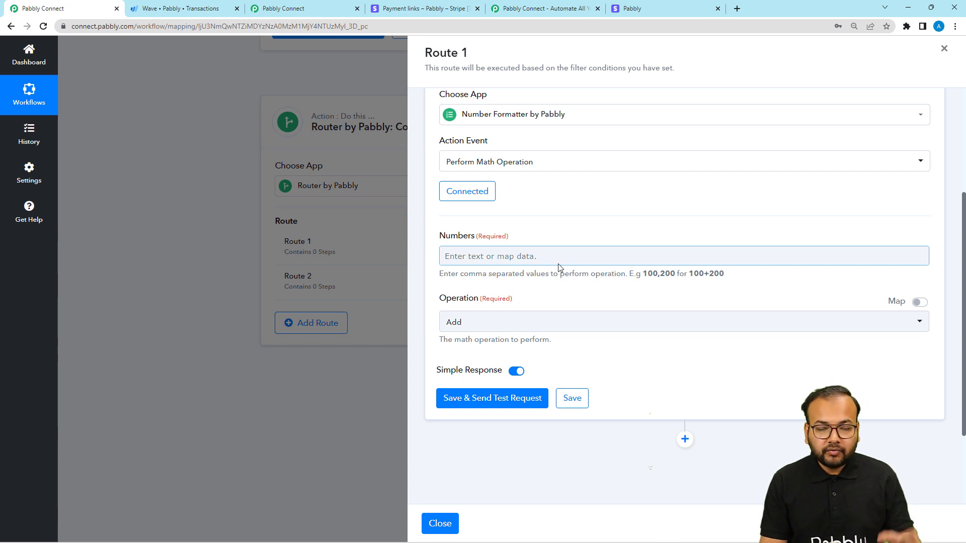
left_click(518, 258)
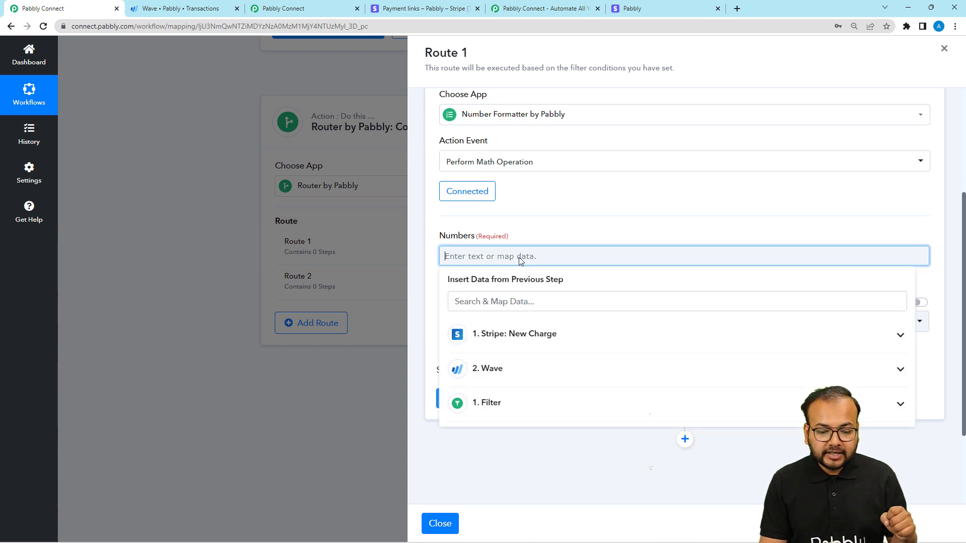
scroll(518, 258, "down", 1)
left_click(518, 285)
scroll(578, 390, "down", 10)
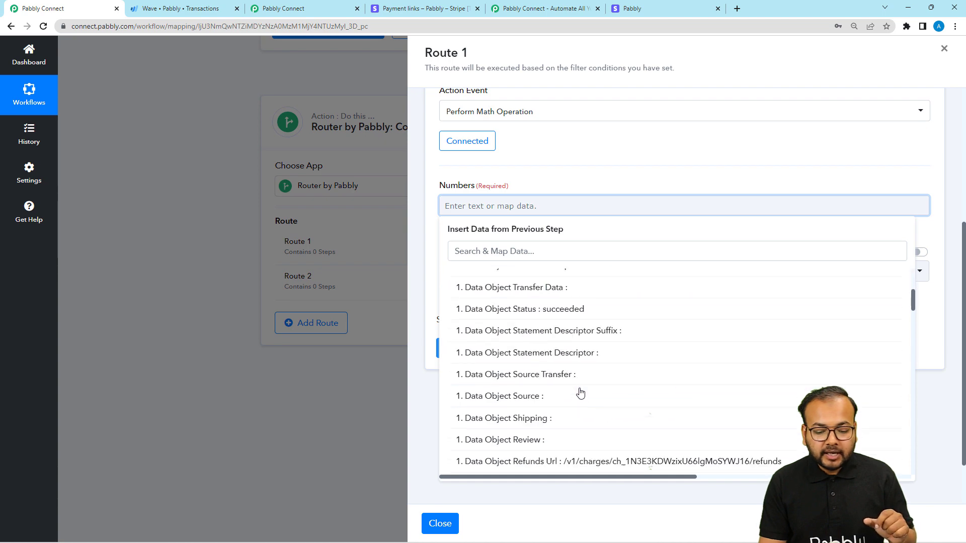
scroll(580, 394, "down", 12)
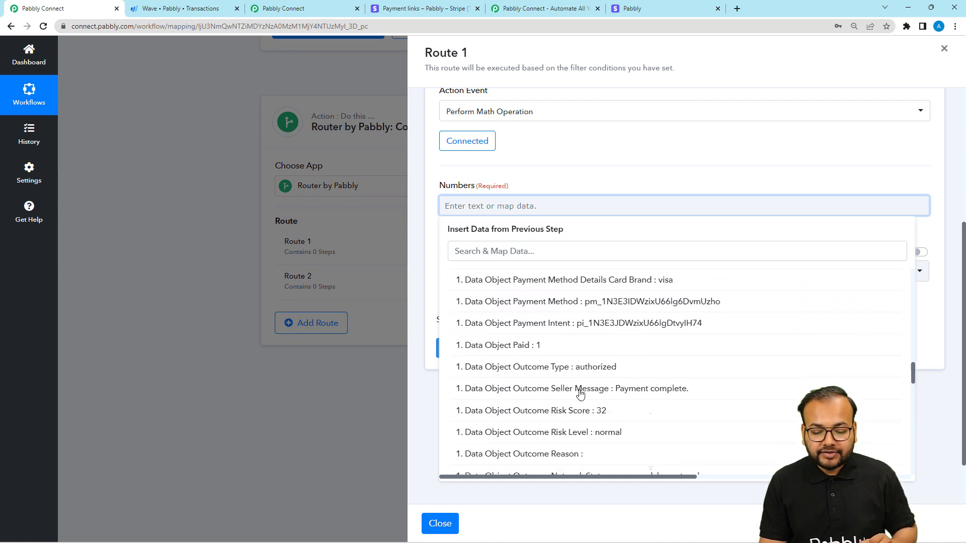
scroll(580, 394, "down", 12)
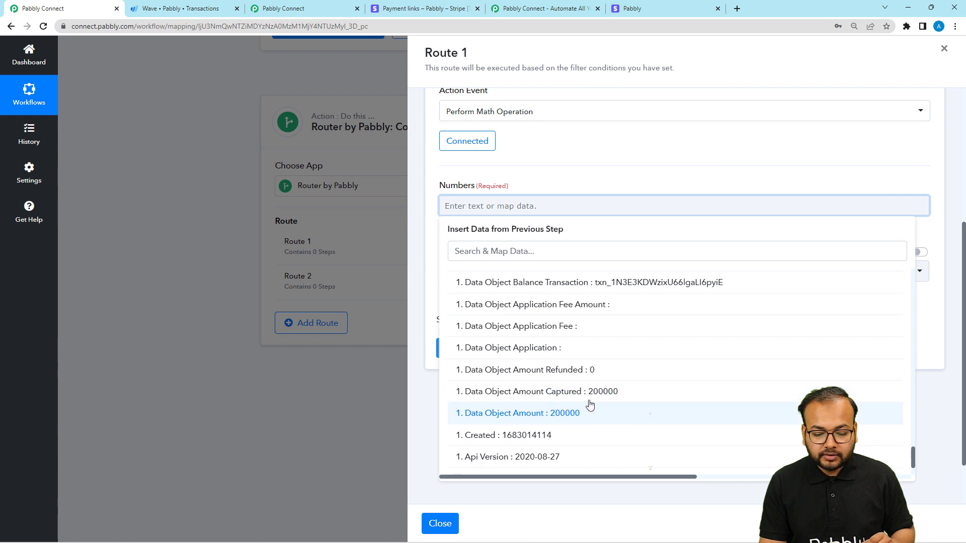
left_click(565, 413)
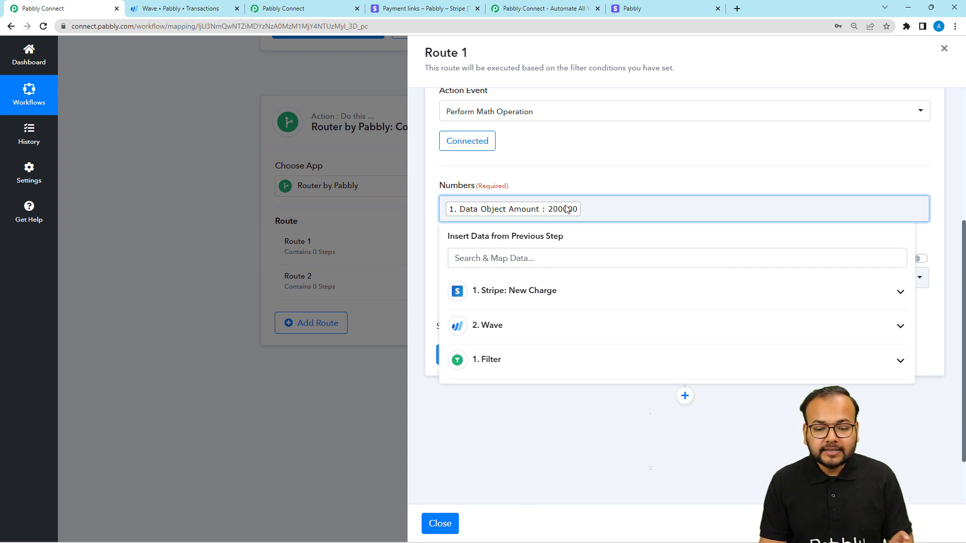
left_click(648, 170)
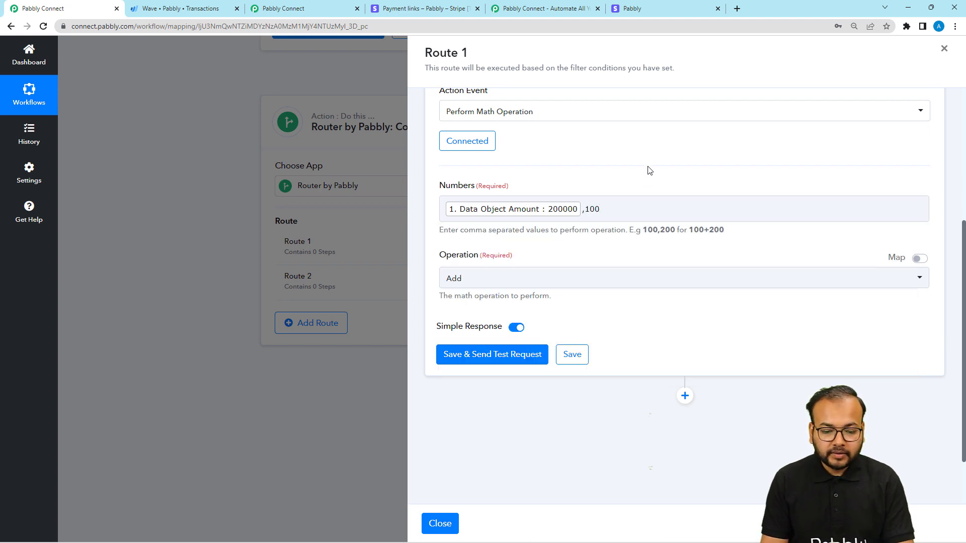
Step: Set the math operation to Divide and save the Number Formatter action with a test request
scroll(604, 197, "down", 1)
left_click(472, 228)
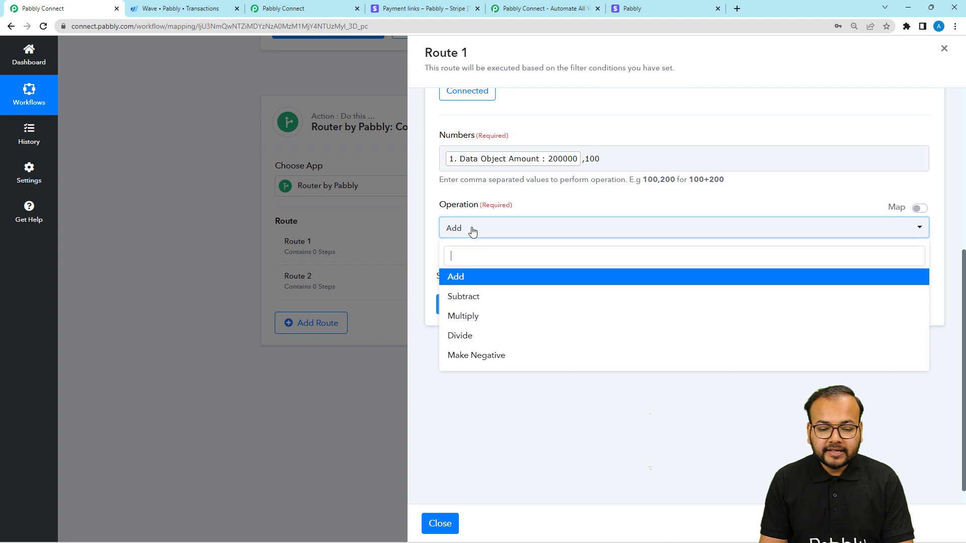
left_click(476, 336)
left_click(492, 304)
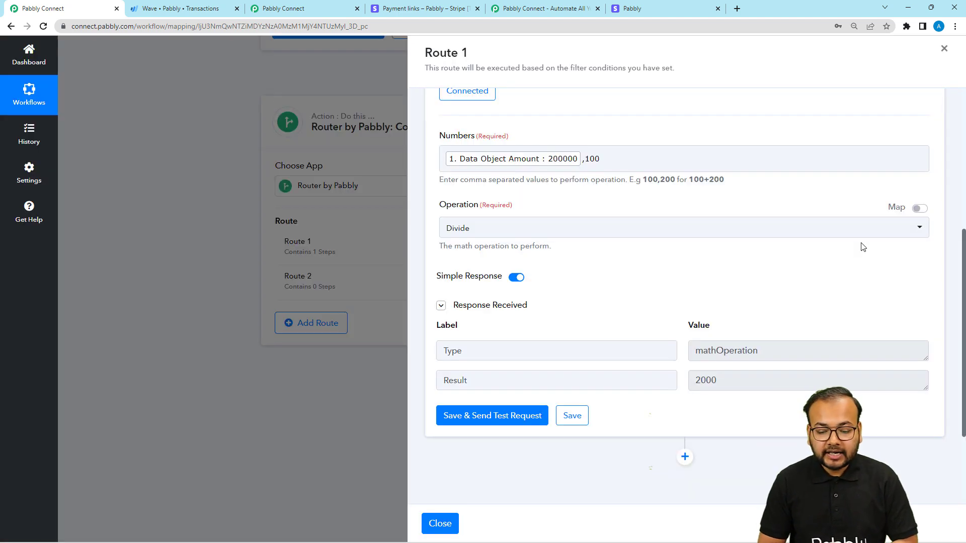
Step: Add a Date/Time Formatter by Pabbly action with the Current Date event after the Number Formatter, and connect it
scroll(792, 234, "down", 3)
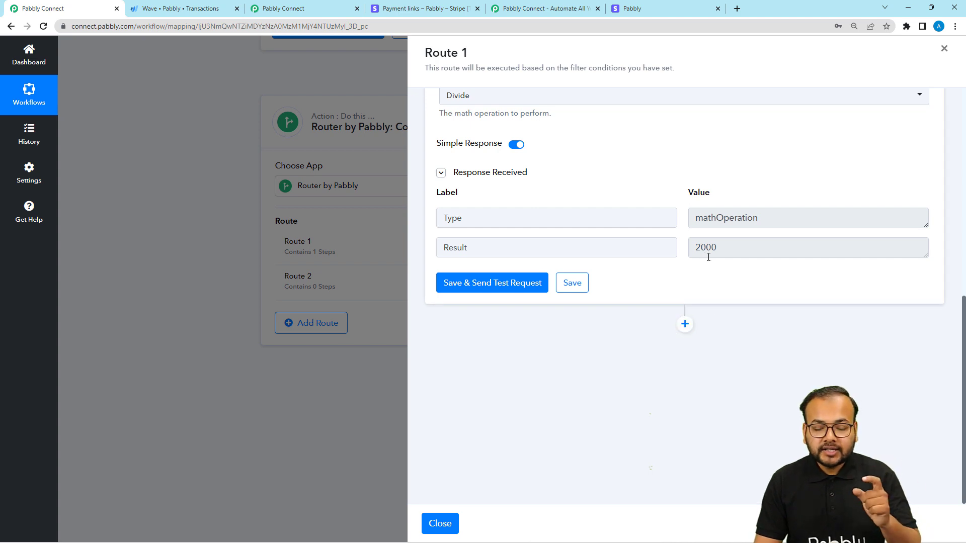
left_click(684, 324)
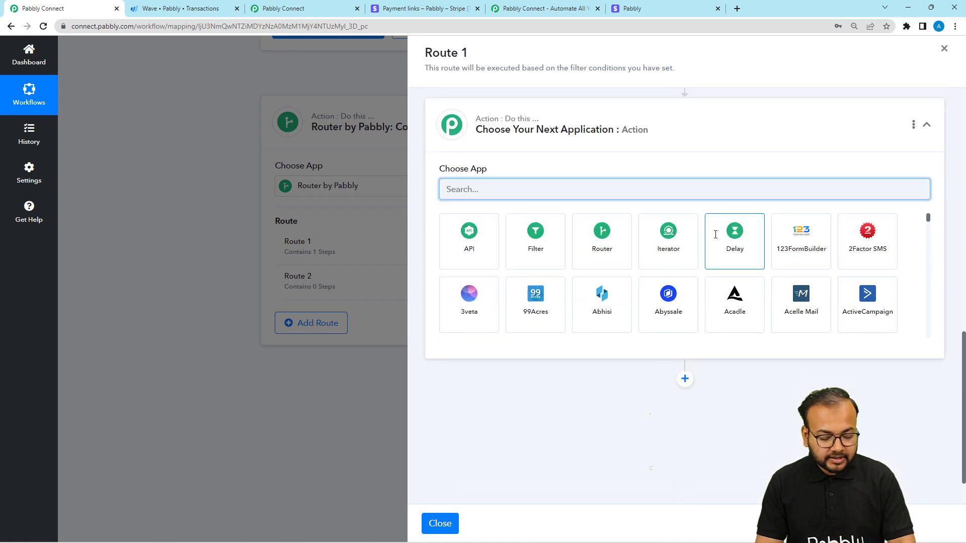
type("date")
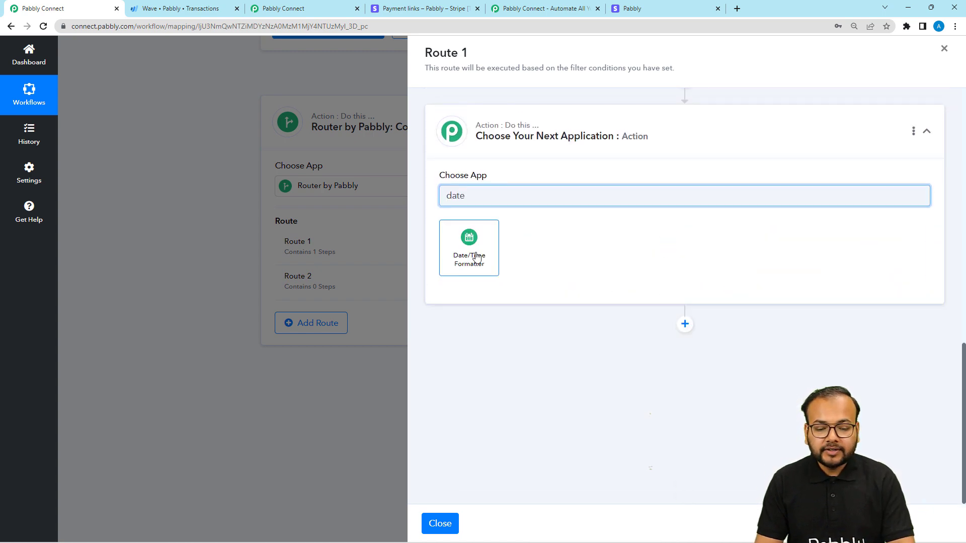
left_click(469, 246)
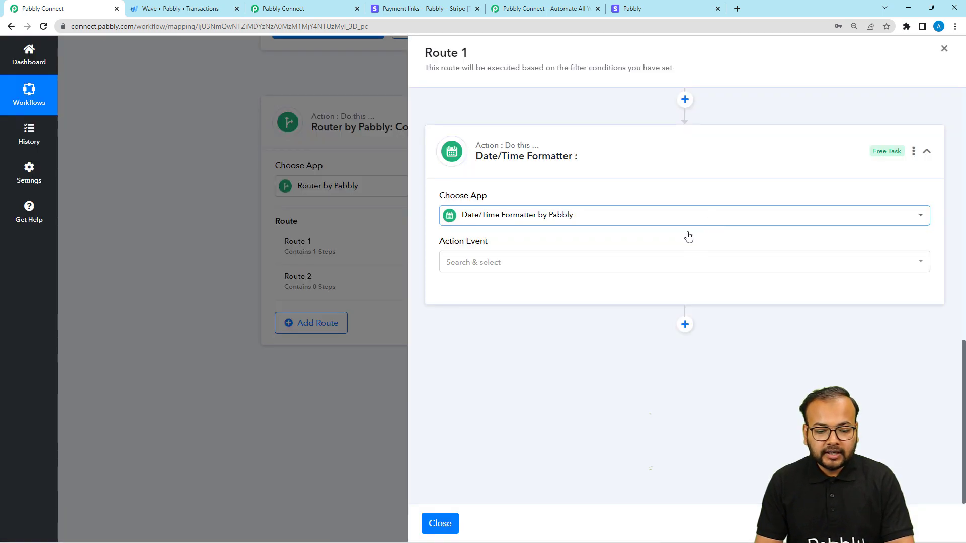
left_click(523, 262)
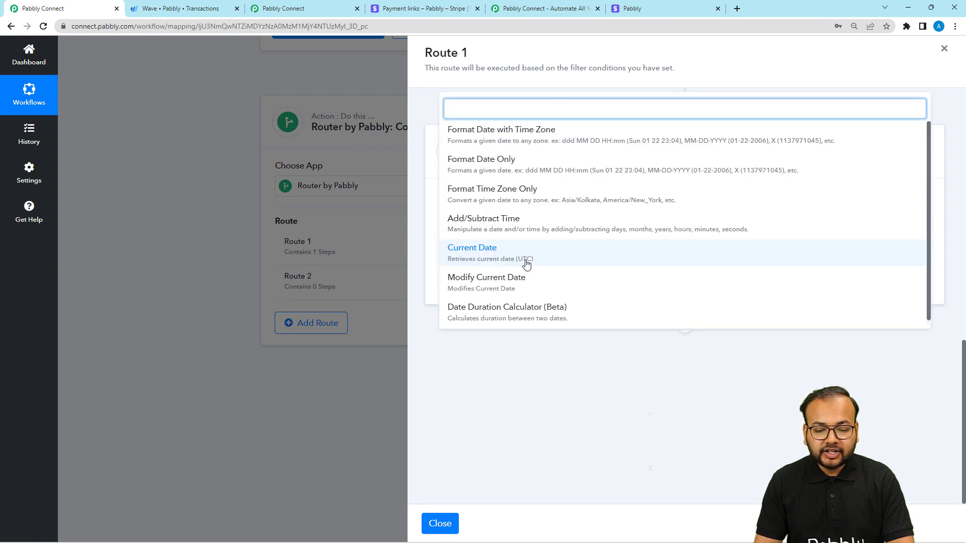
left_click(482, 249)
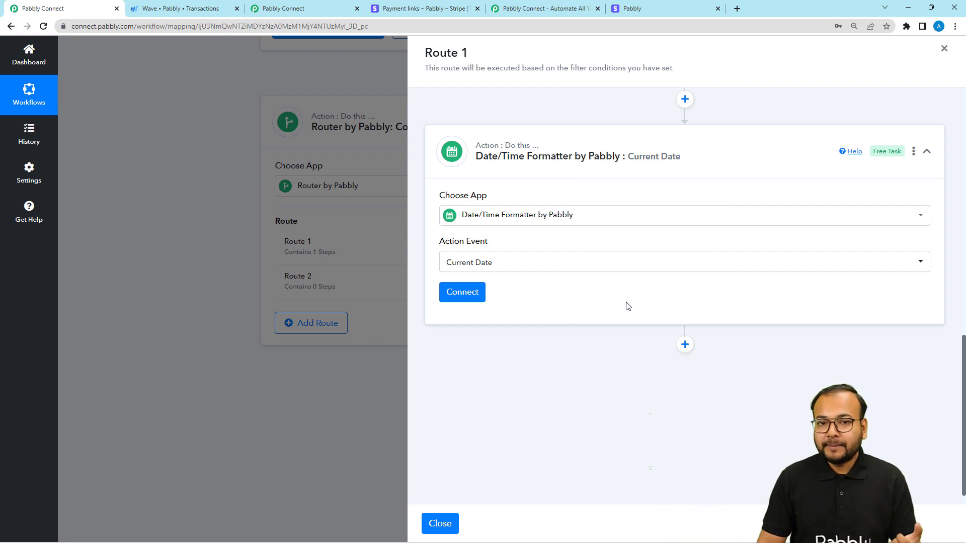
left_click(454, 296)
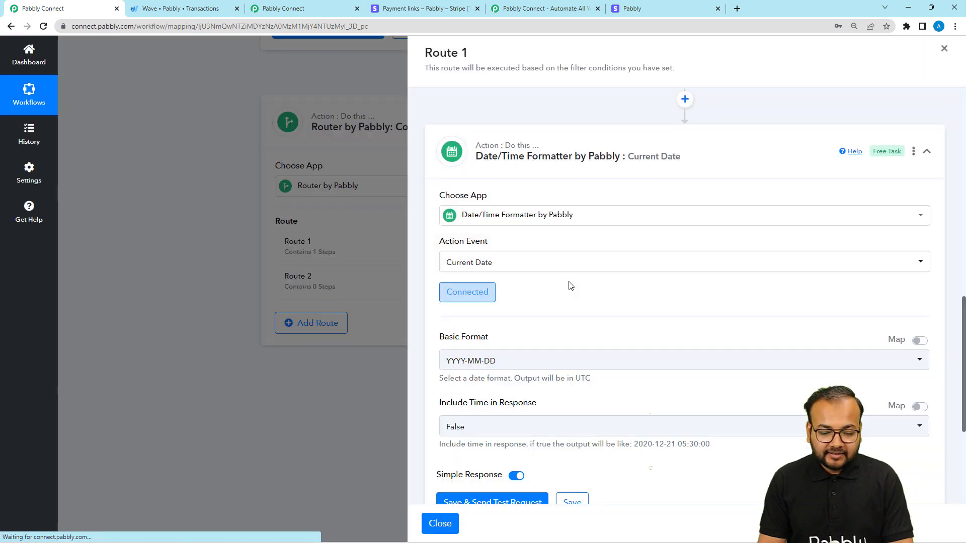
Step: Save the Current Date action with a test request and check the date value in its response
scroll(569, 284, "down", 3)
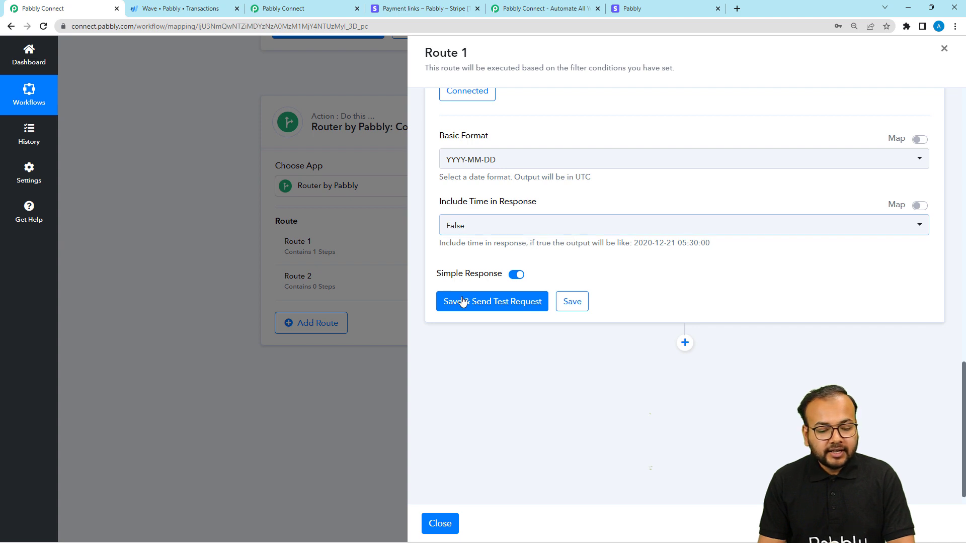
left_click(486, 294)
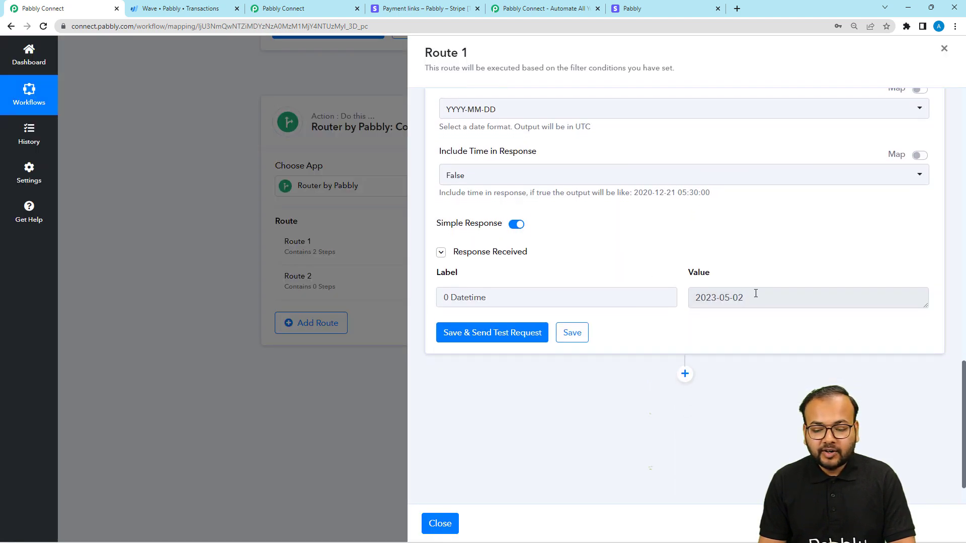
left_click_drag(756, 293, 686, 299)
Step: Add a Wave action with the Create Transaction (with Line Items) event after the date step, using the existing Wave #2 connection
scroll(686, 298, "down", 1)
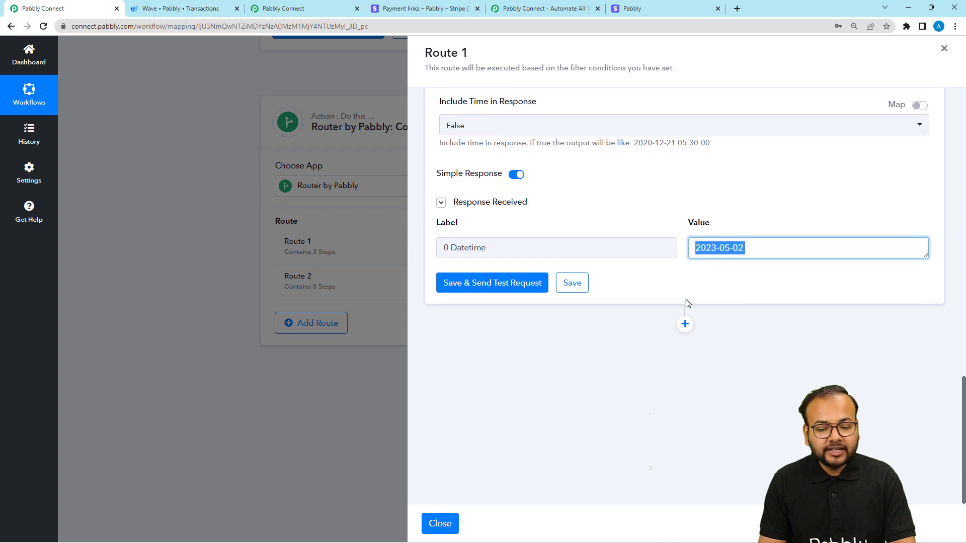
left_click(685, 323)
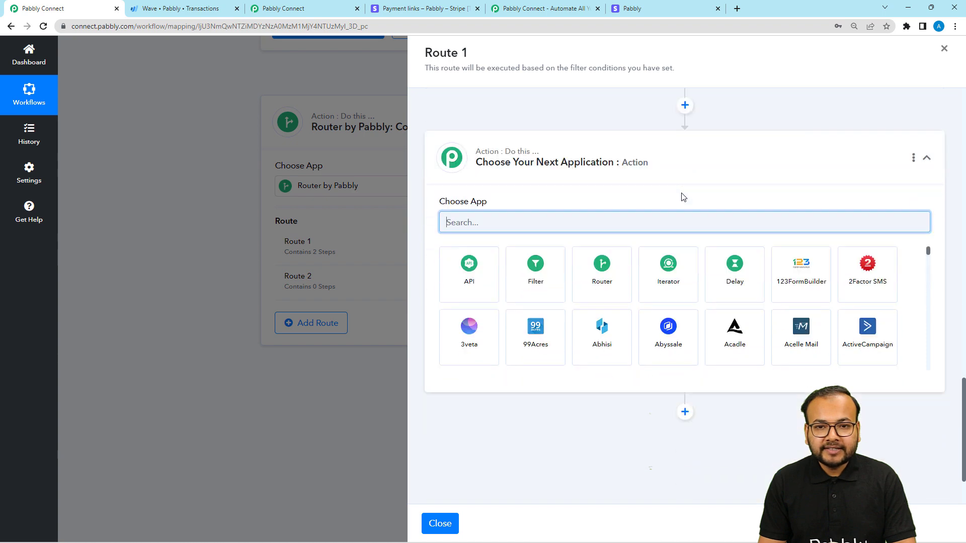
type("wave")
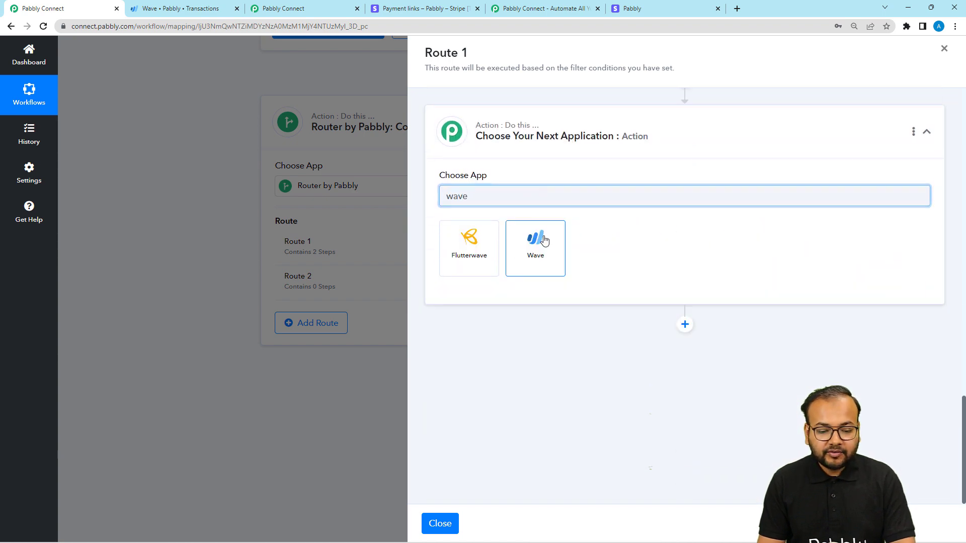
left_click(544, 240)
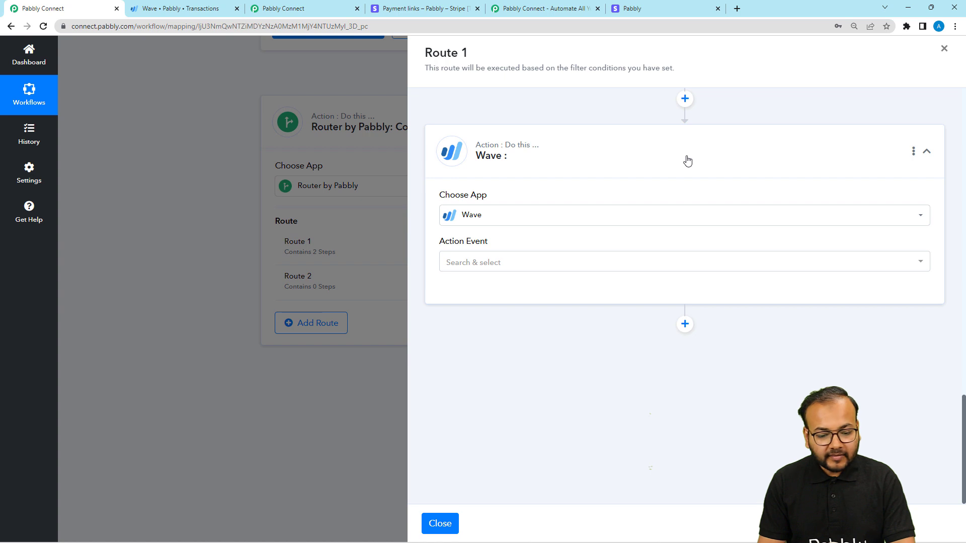
left_click(476, 264)
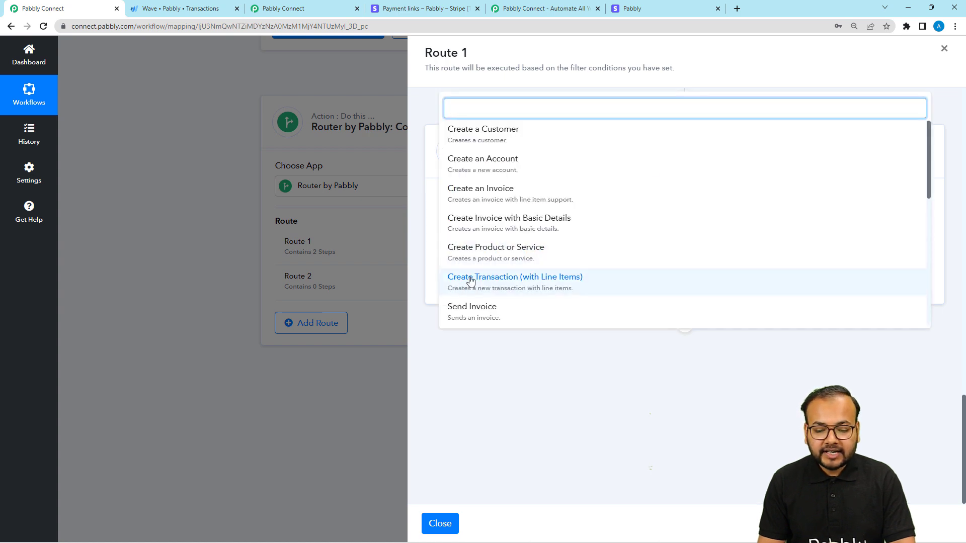
left_click(491, 279)
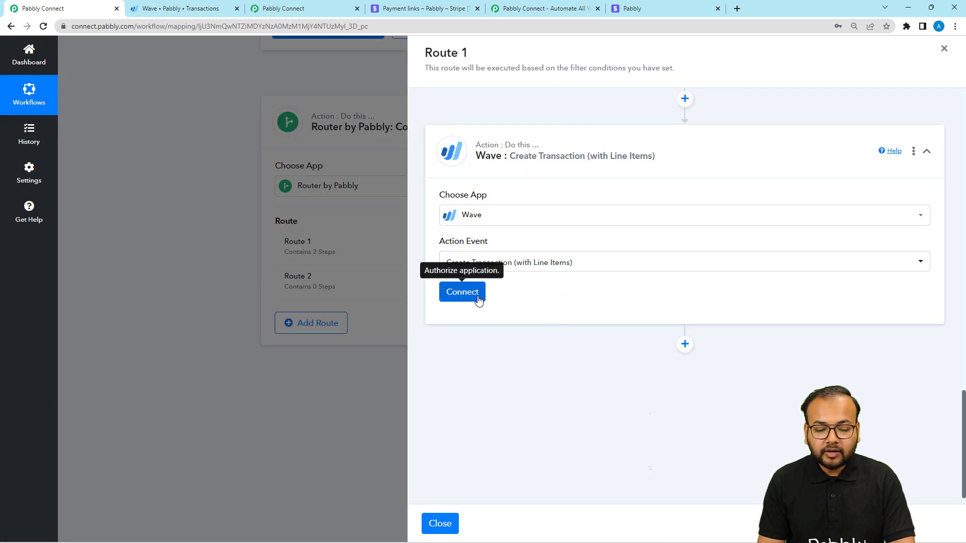
left_click(459, 292)
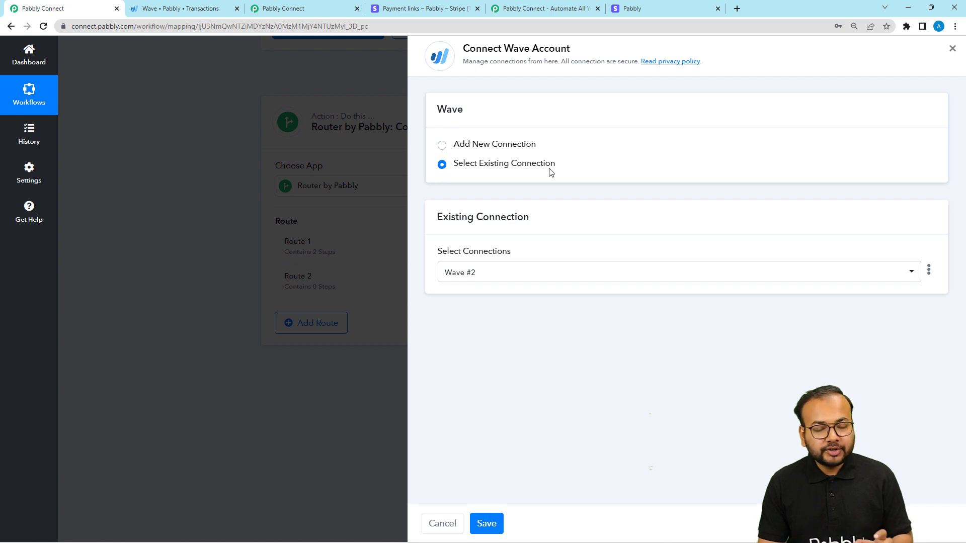
left_click(494, 525)
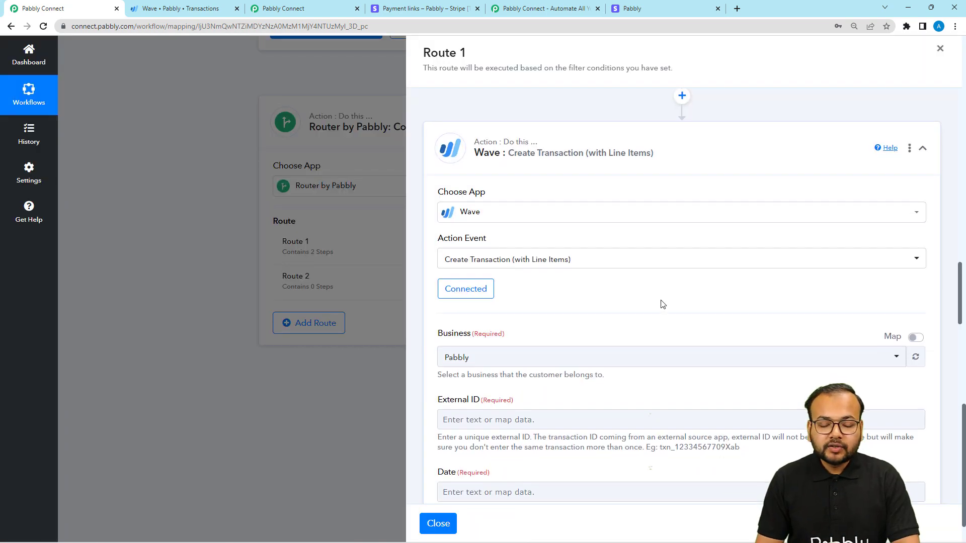
Step: Map the Wave transaction's External ID to the Request Id from the Stripe New Charge step
scroll(662, 304, "down", 3)
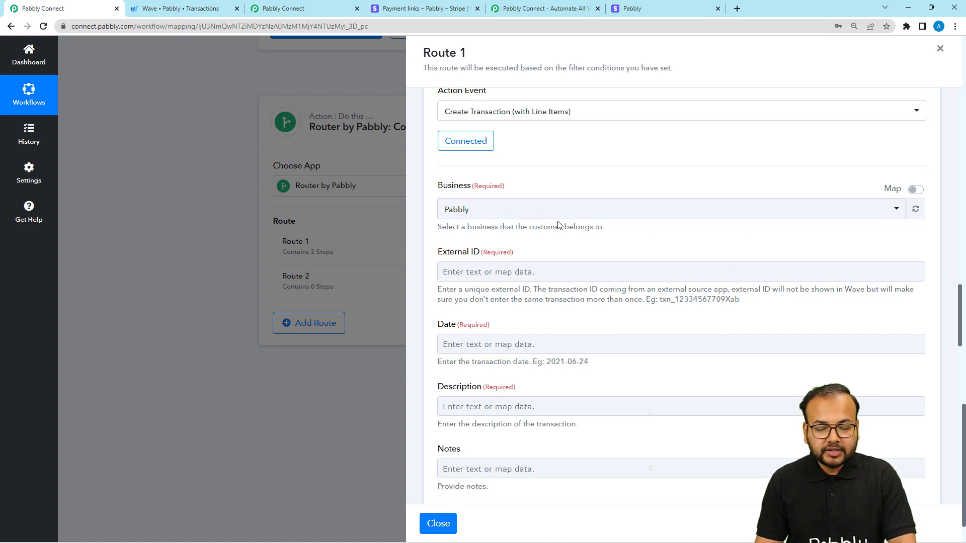
scroll(535, 220, "down", 1)
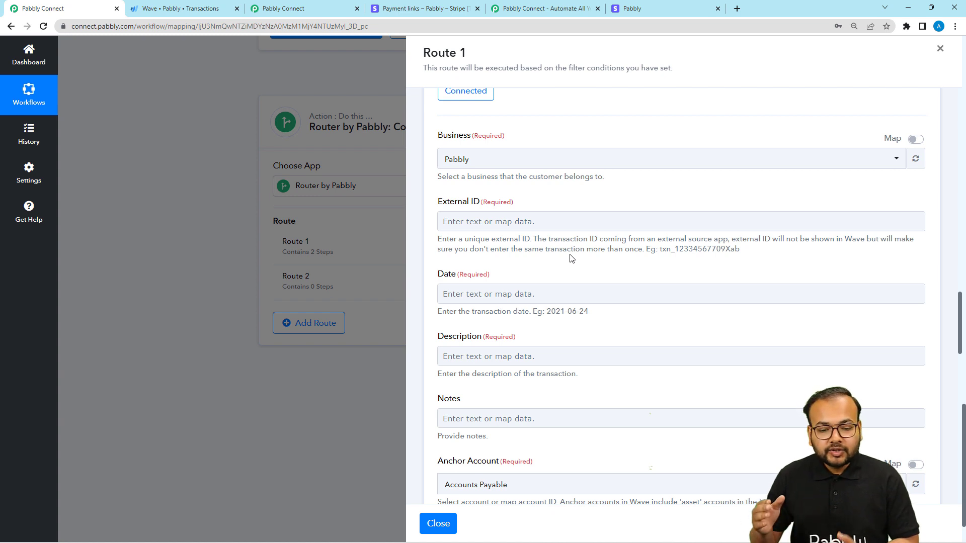
left_click(577, 220)
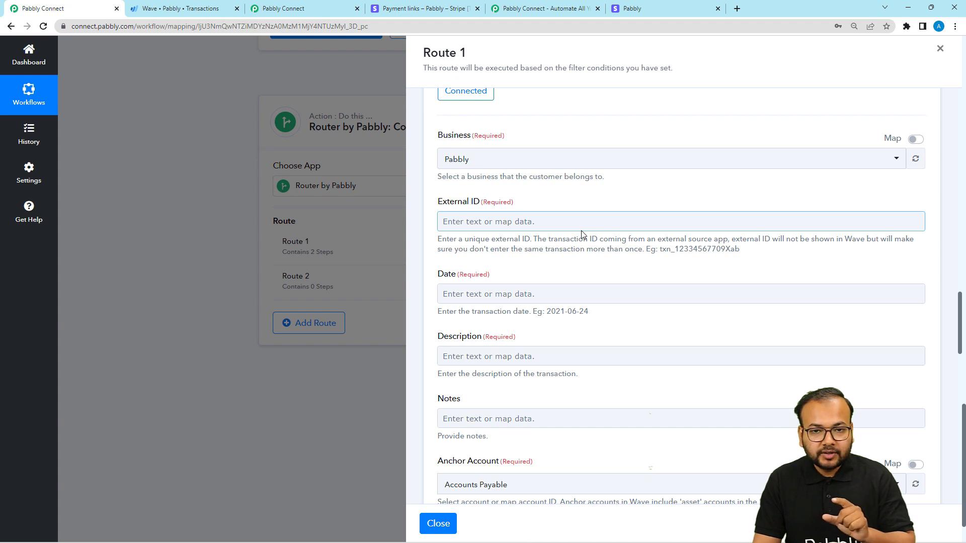
scroll(581, 234, "down", 1)
scroll(581, 234, "up", 1)
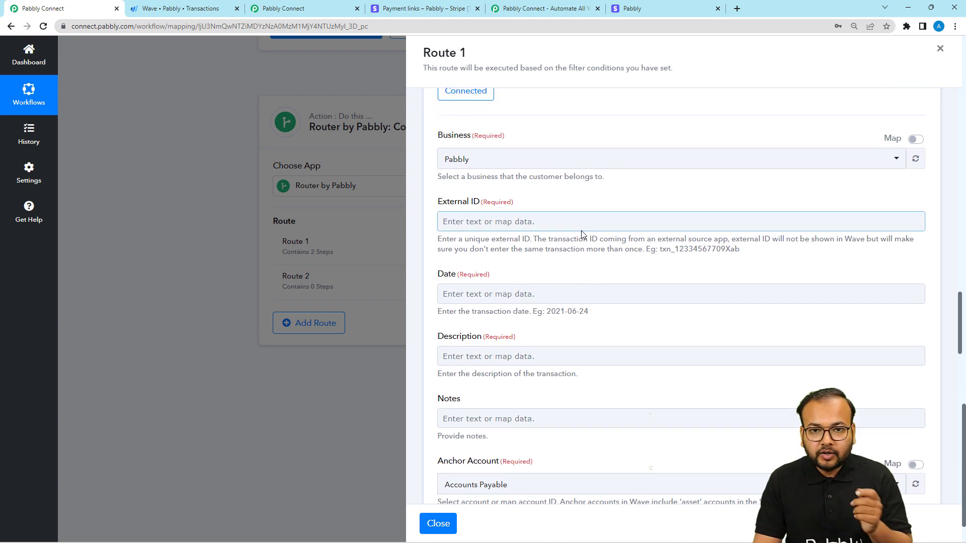
left_click(525, 224)
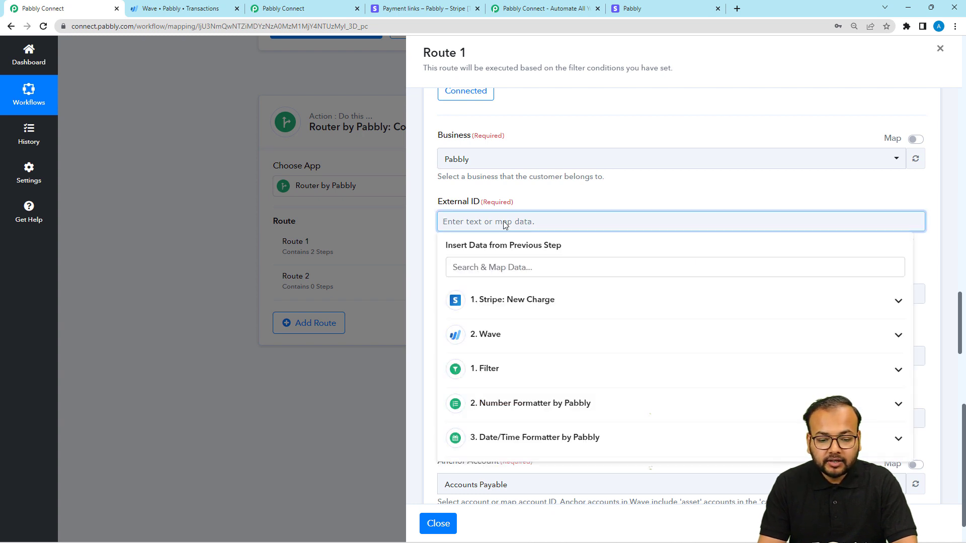
left_click(507, 310)
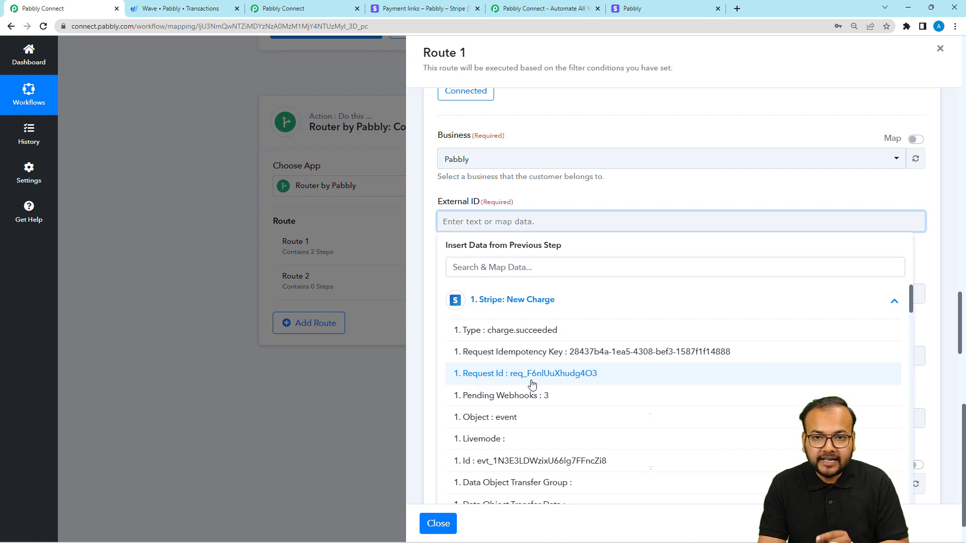
left_click(485, 378)
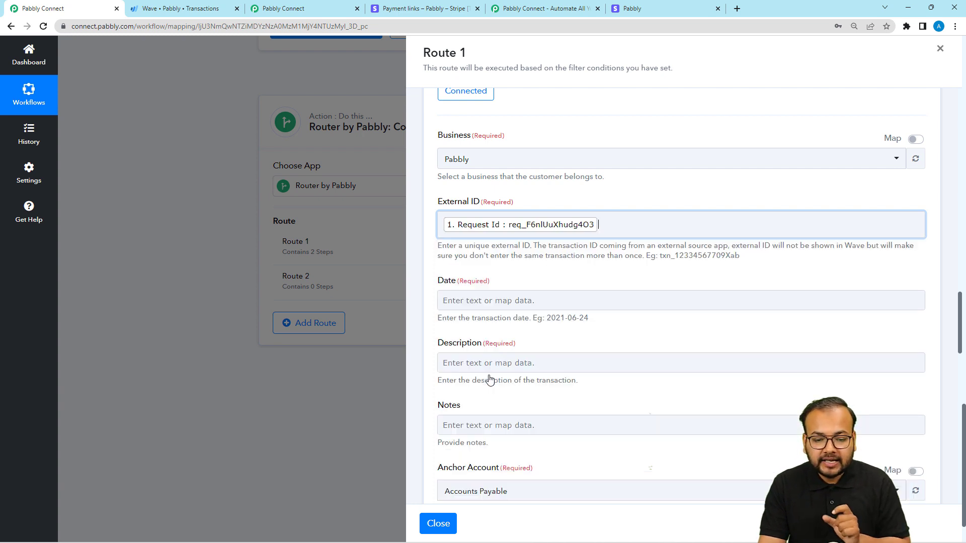
left_click(554, 206)
Step: Map the Wave transaction's Date to the Datetime value from the Date/Time Formatter by Pabbly step
scroll(523, 294, "down", 2)
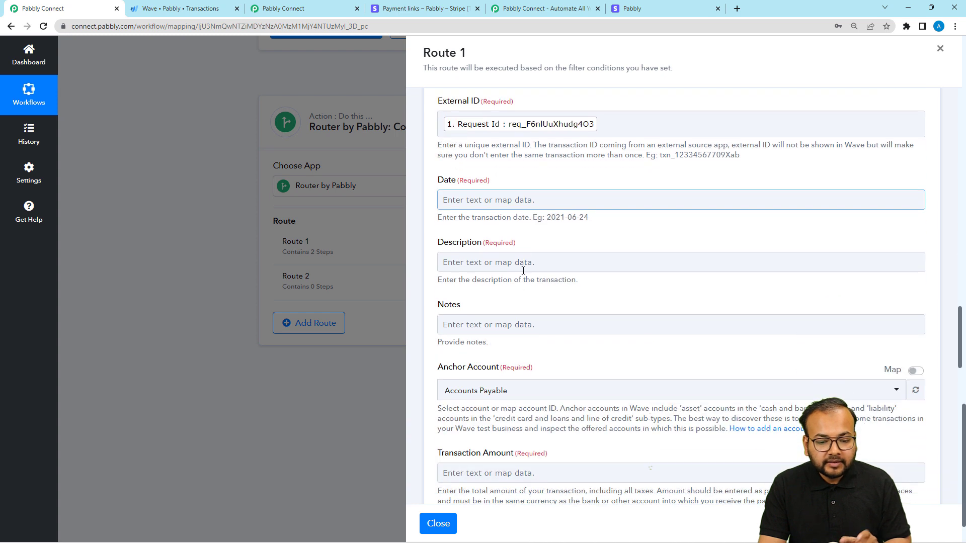
left_click(467, 204)
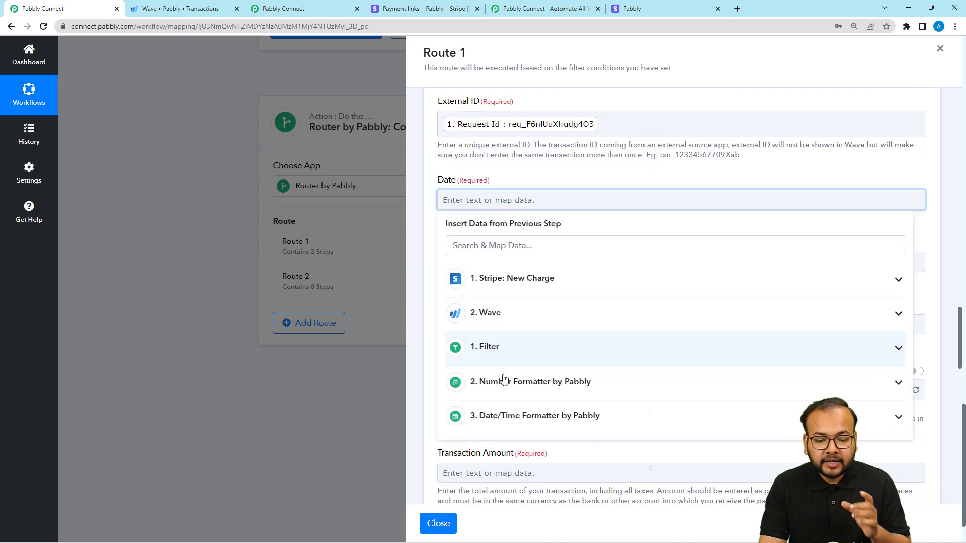
left_click(503, 424)
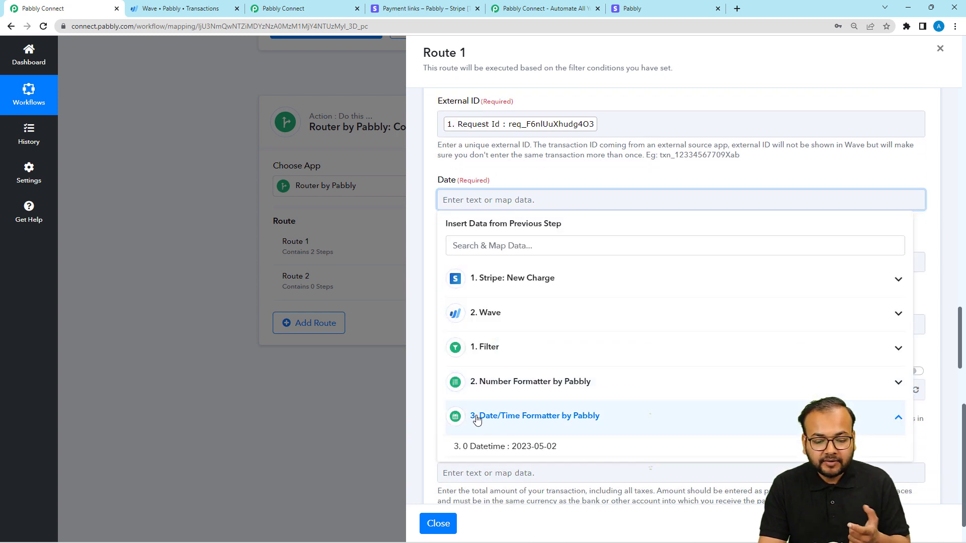
left_click(547, 446)
left_click(556, 176)
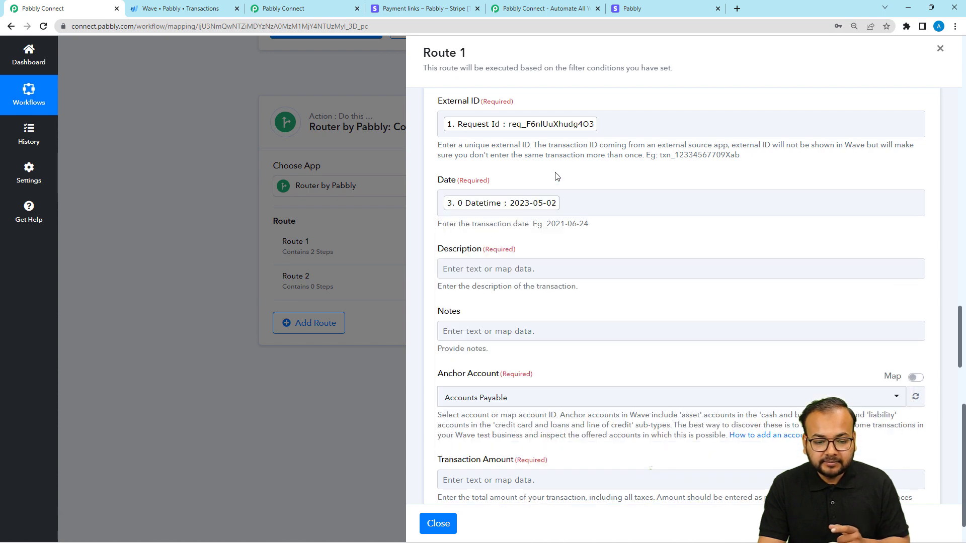
Step: Map the transaction's Description to the Data Object Outcome Seller Message from the Stripe New Charge step
scroll(522, 270, "down", 2)
left_click(526, 171)
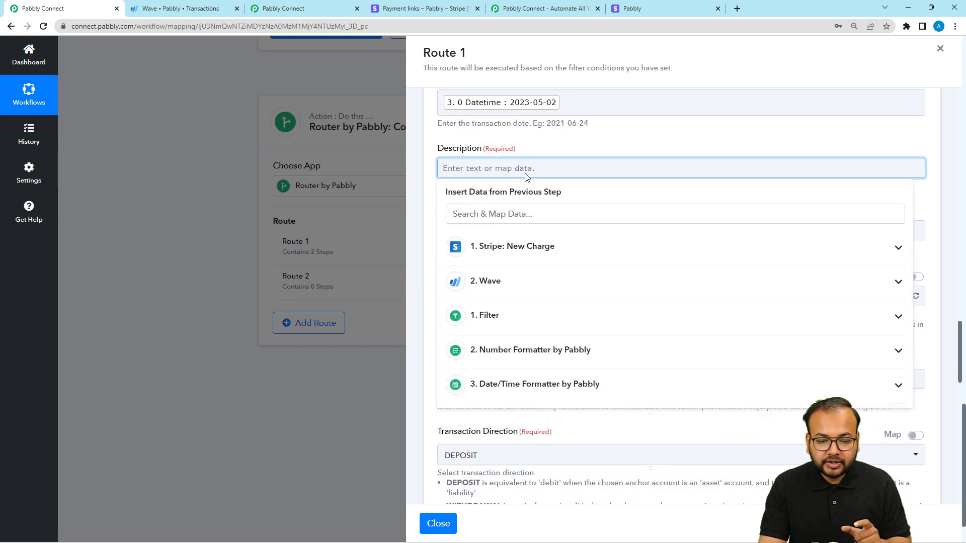
left_click(521, 260)
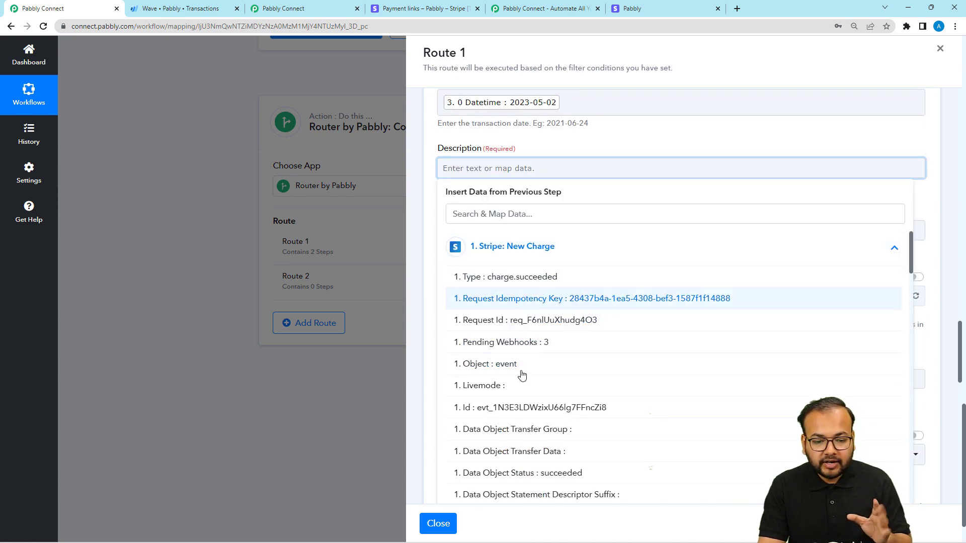
scroll(521, 381, "down", 4)
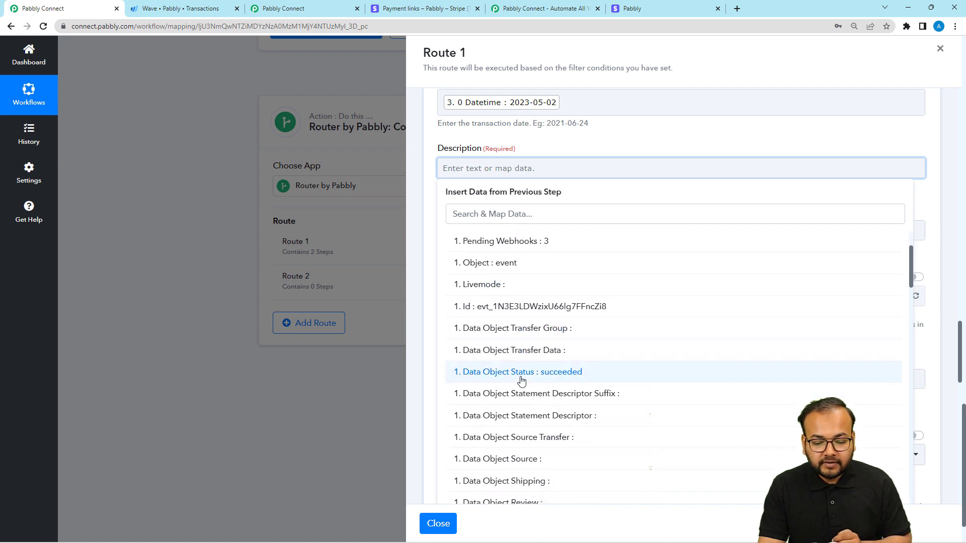
scroll(521, 381, "down", 9)
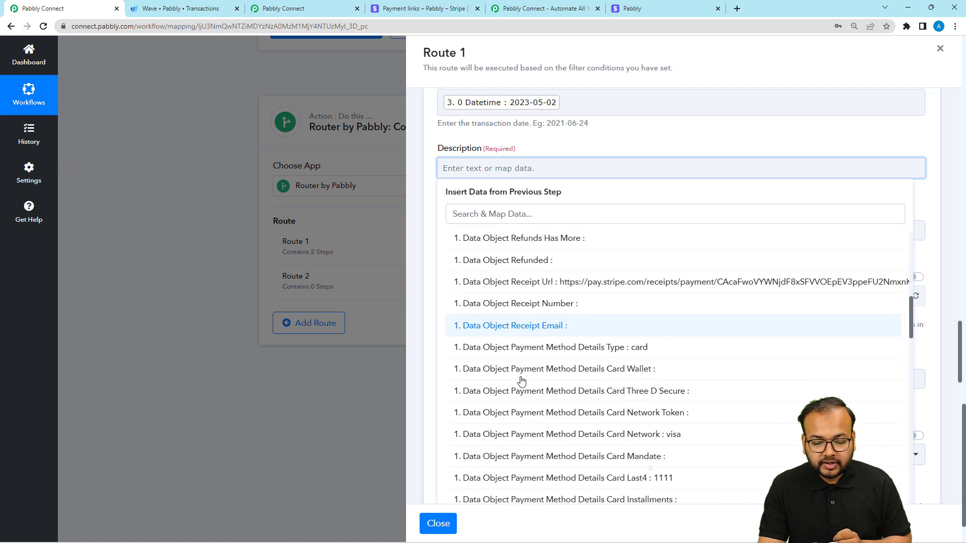
scroll(521, 381, "down", 7)
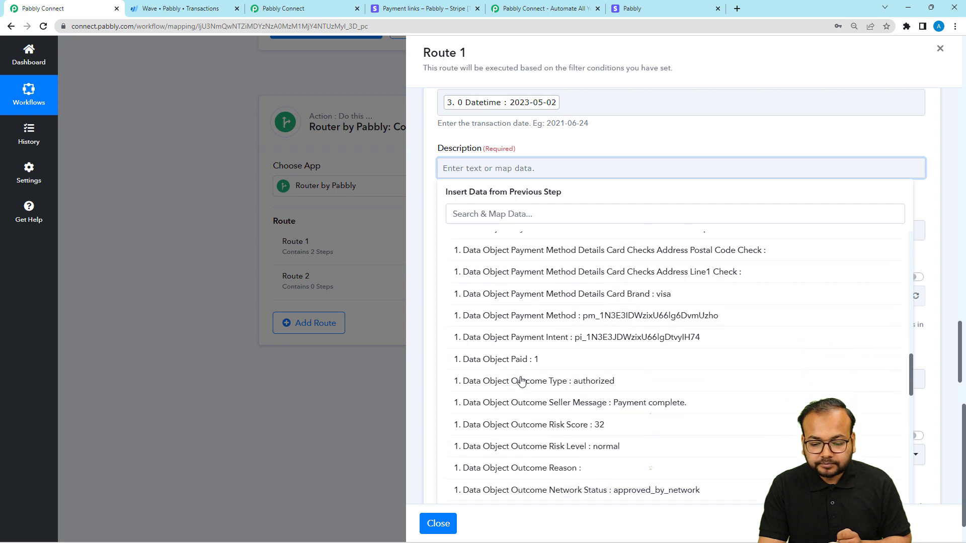
left_click(621, 413)
left_click(614, 147)
Step: Leave the Notes empty and set the transaction's Anchor Account to Magnet Brains
scroll(605, 176, "down", 2)
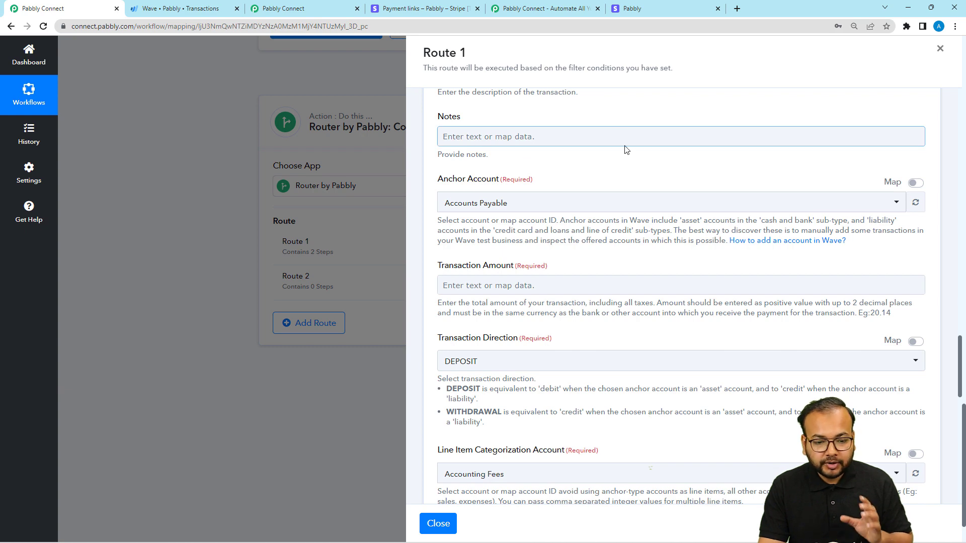
scroll(636, 146, "down", 1)
left_click(550, 157)
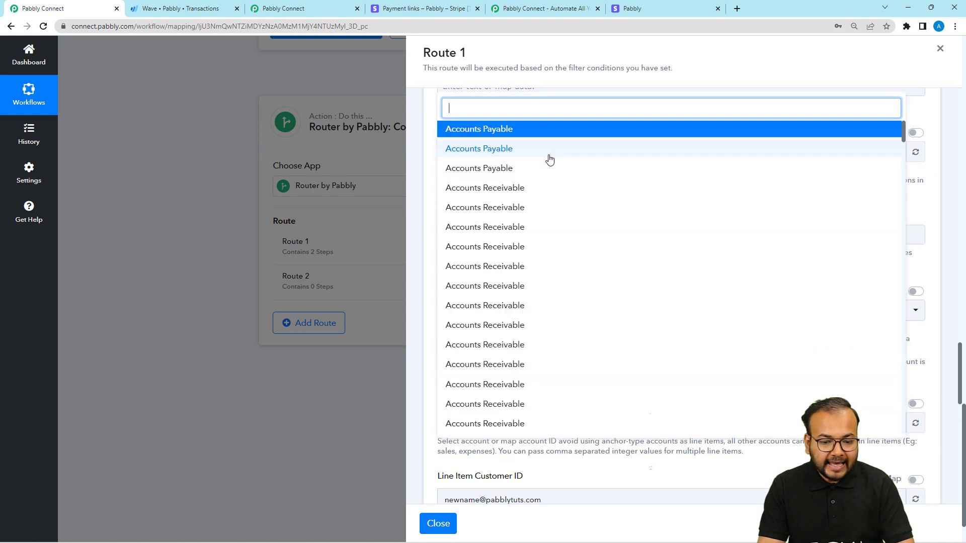
type("ma")
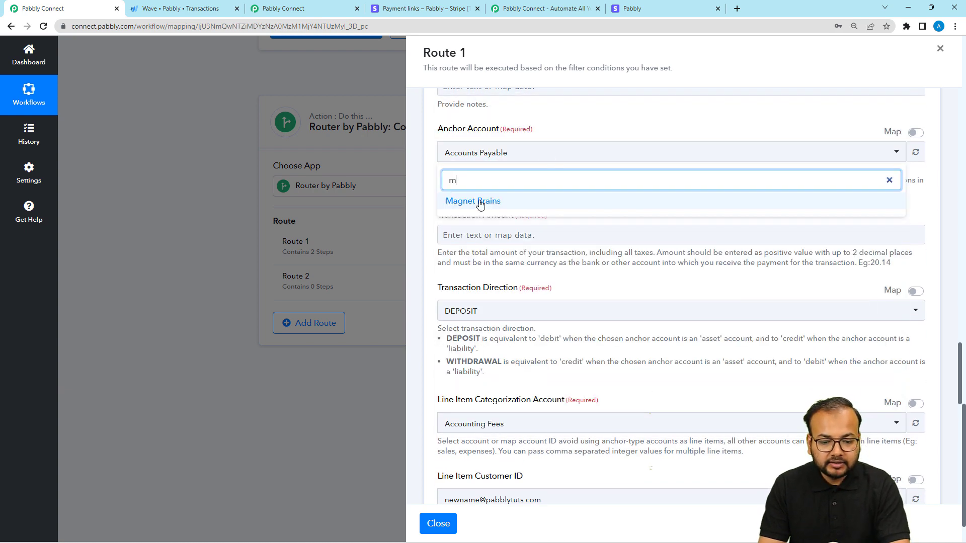
left_click(480, 202)
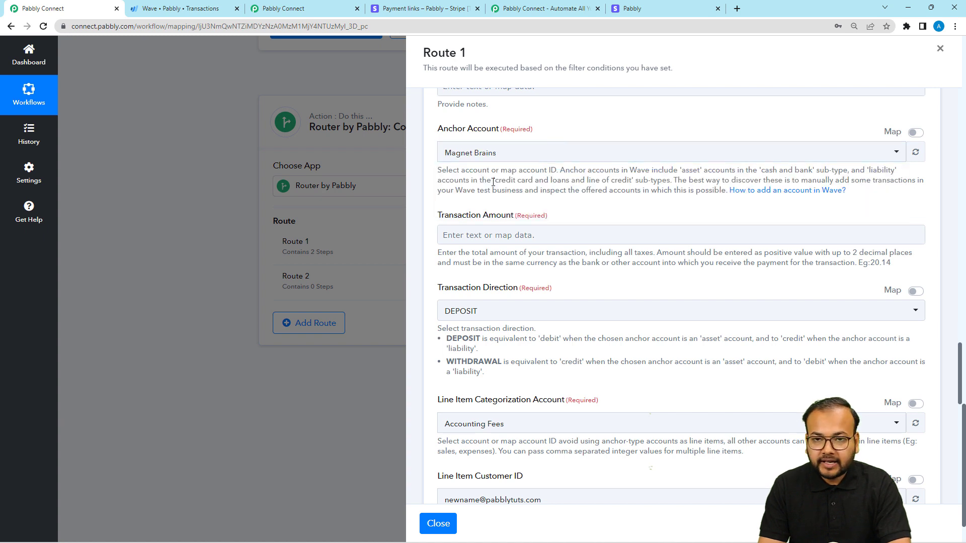
Step: Map the Transaction Amount to the Result from the Number Formatter by Pabbly step
scroll(567, 205, "down", 1)
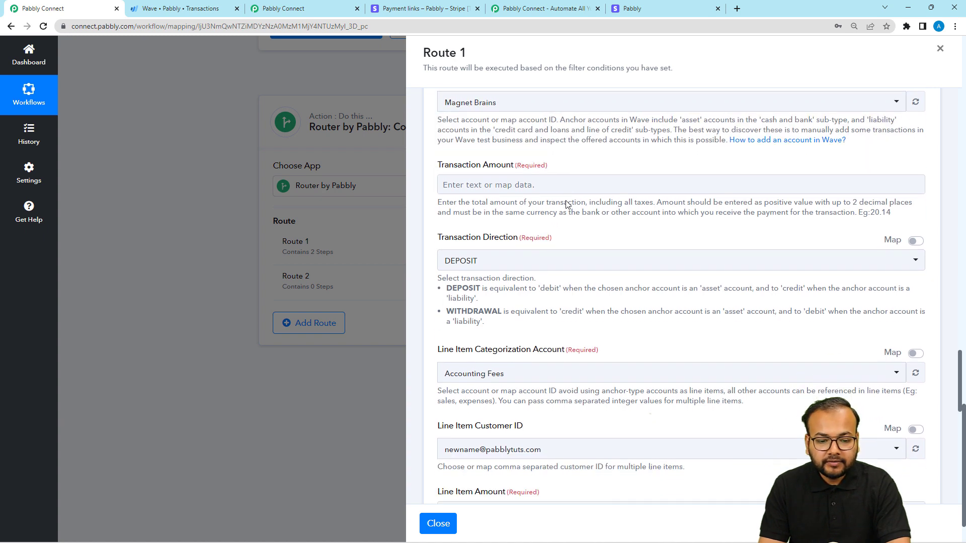
left_click(532, 188)
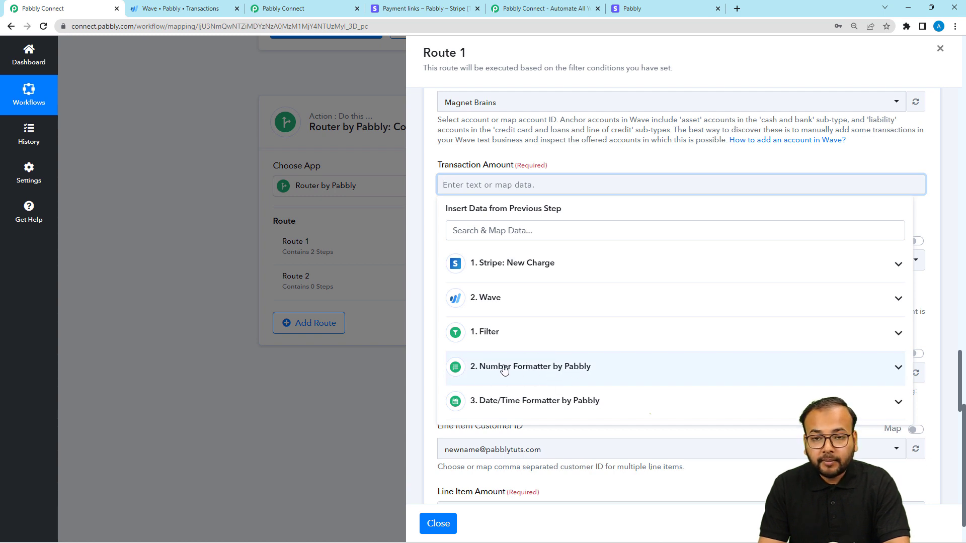
left_click(587, 367)
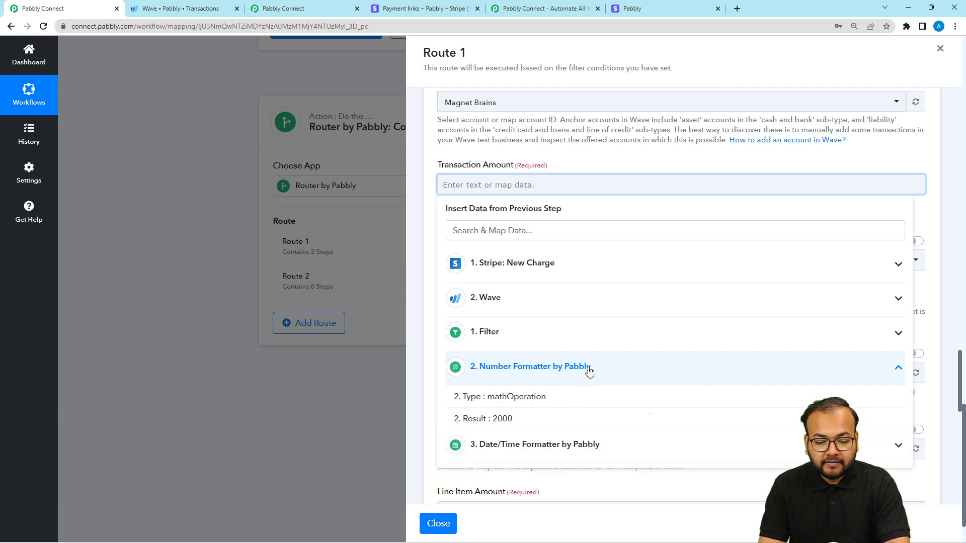
left_click(513, 424)
left_click(622, 166)
Step: Keep the Transaction Direction as DEPOSIT and set the Line Item Categorization Account to Sales
scroll(622, 166, "down", 1)
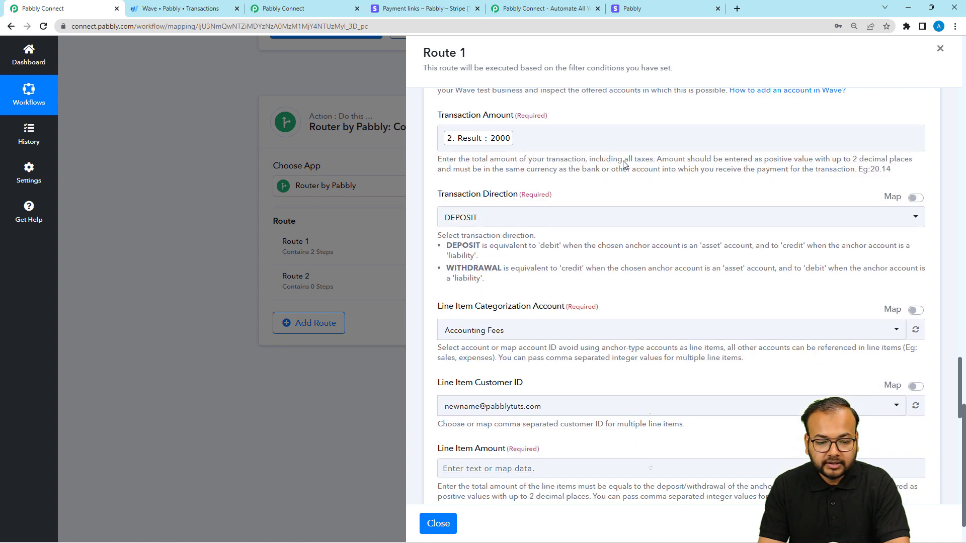
scroll(569, 223, "down", 1)
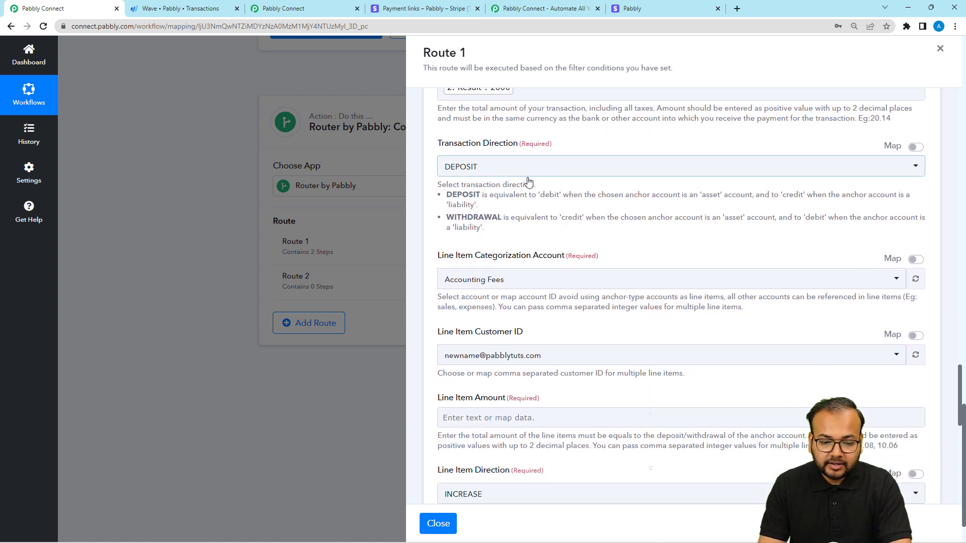
scroll(529, 182, "down", 1)
scroll(534, 215, "down", 1)
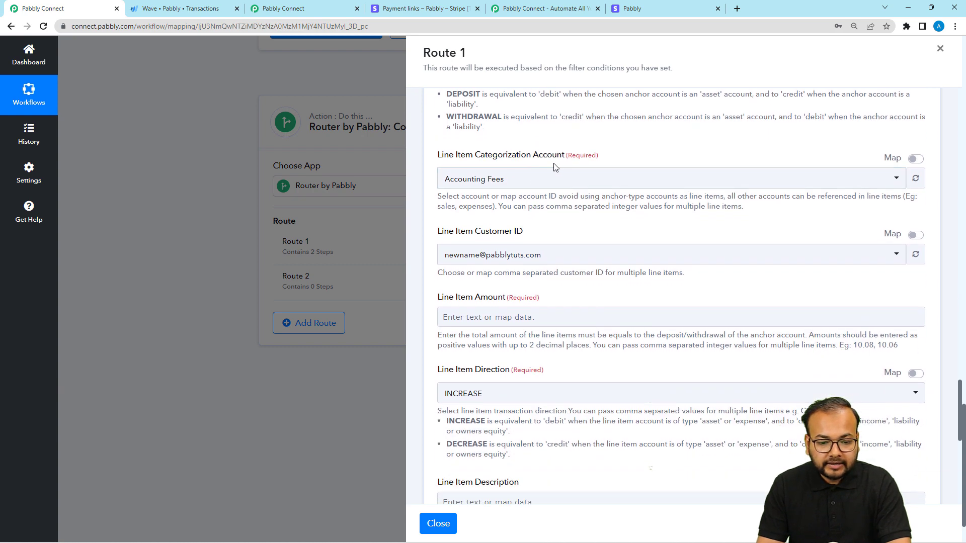
left_click(558, 183)
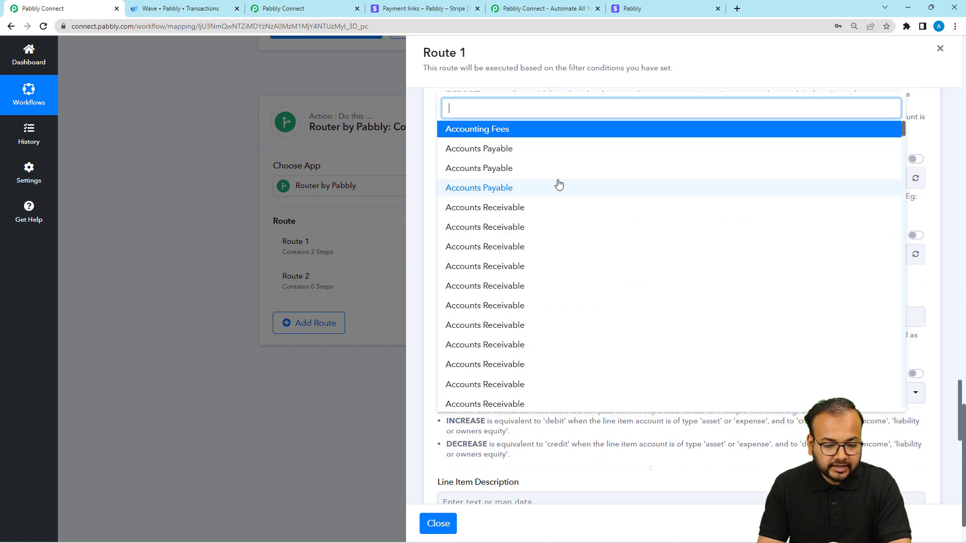
type("sa")
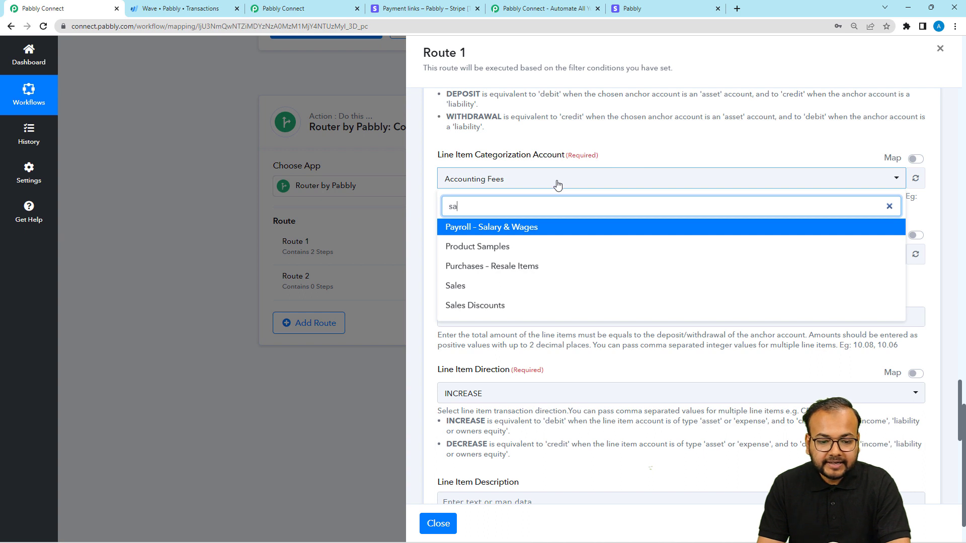
left_click(457, 285)
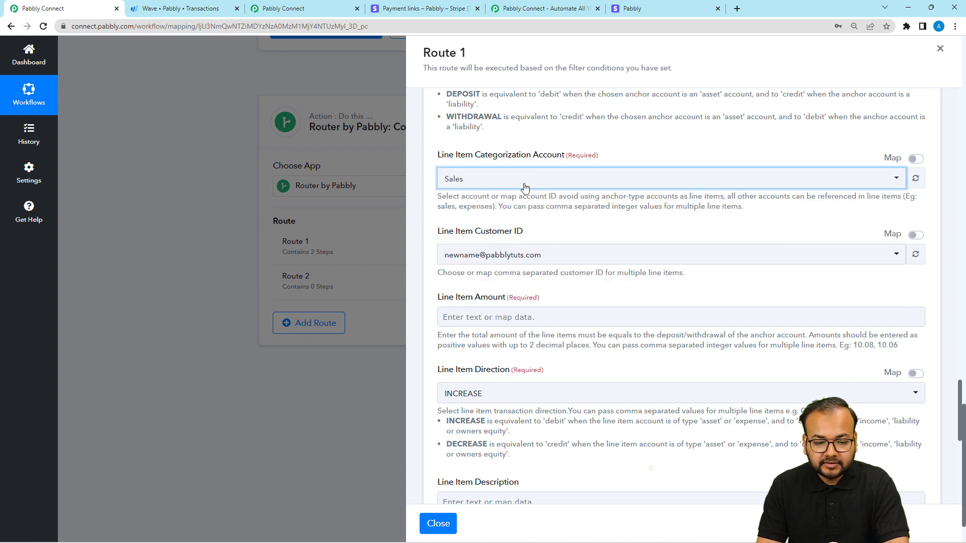
Step: Enable mapping for the Line Item Customer ID and replace its value with the customer Node Id from the Wave step
scroll(536, 158, "down", 2)
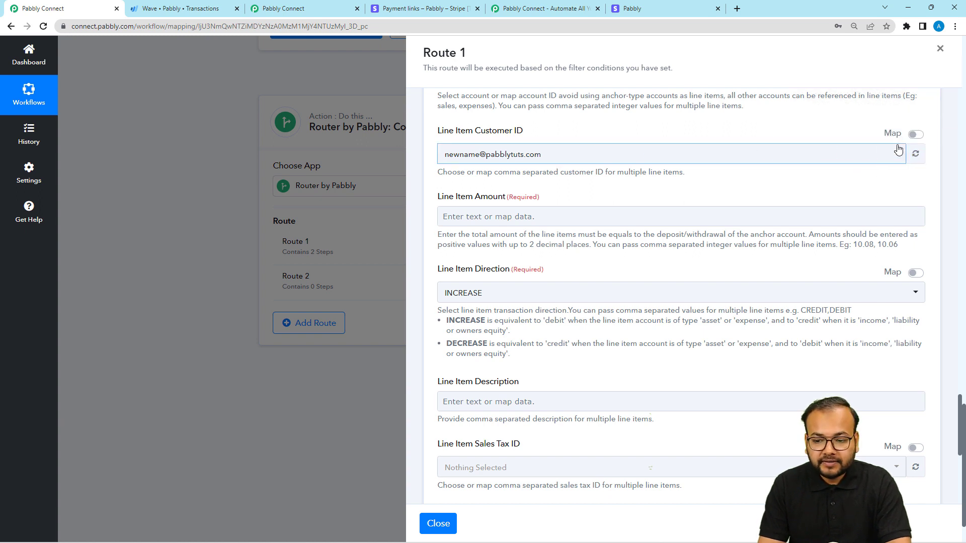
left_click(916, 135)
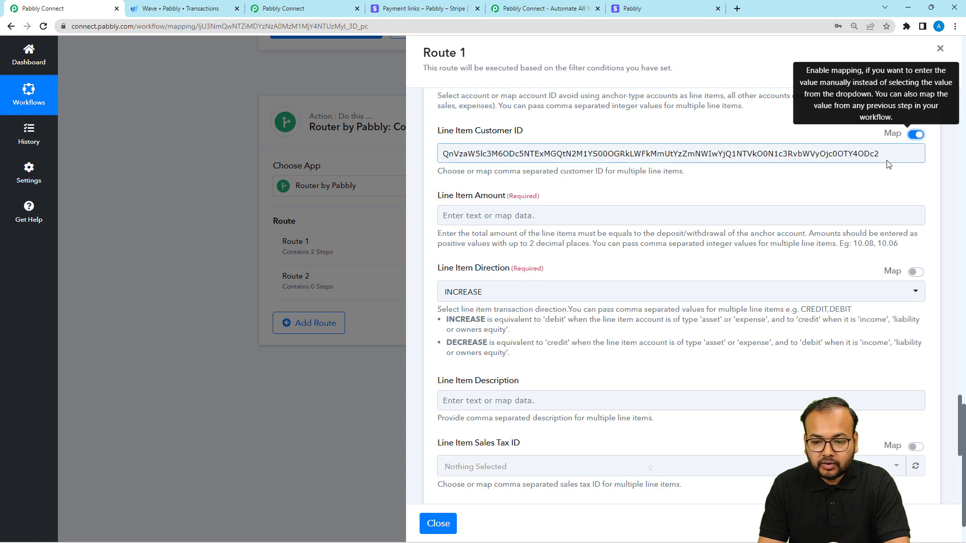
left_click_drag(884, 156, 446, 189)
key("BackSpace")
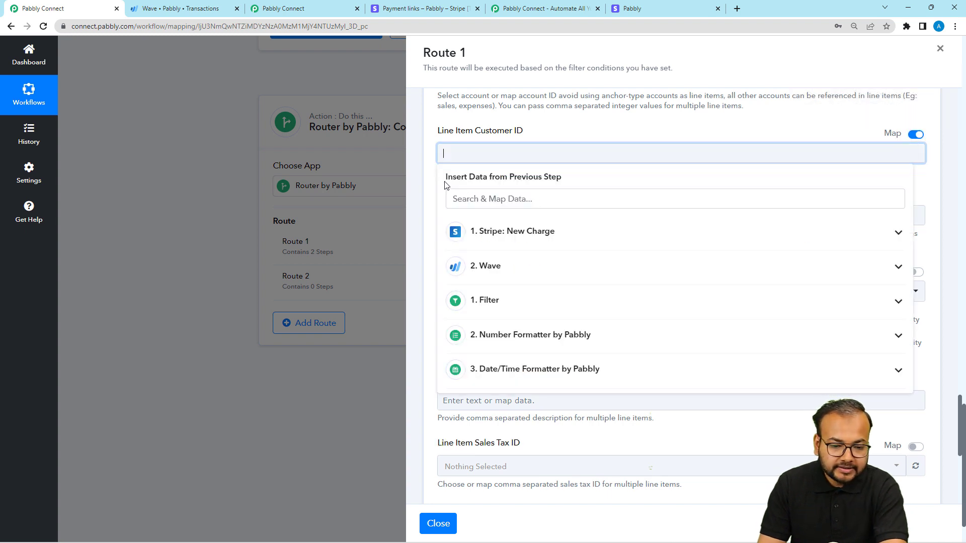
left_click(494, 274)
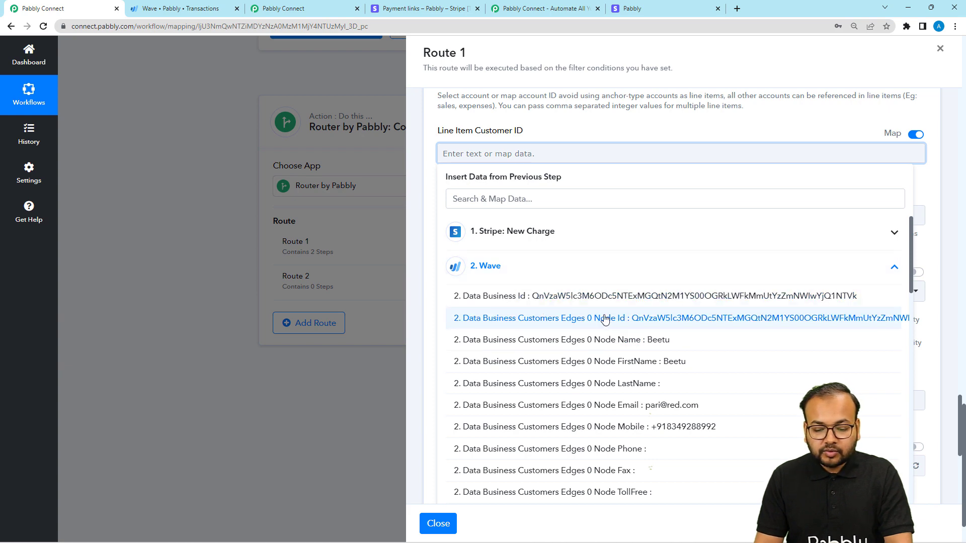
left_click(626, 322)
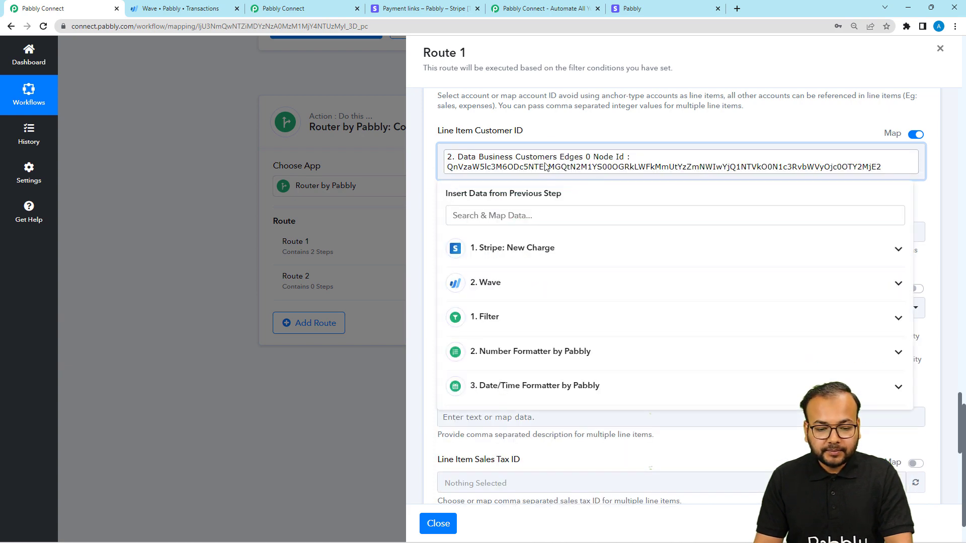
left_click(557, 124)
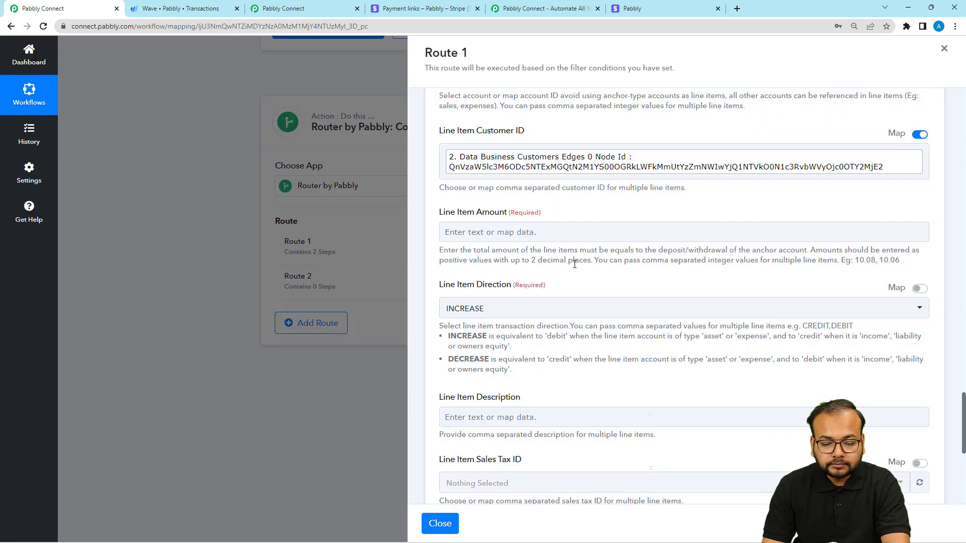
Step: Map the Line Item Amount to the Result from the Number Formatter by Pabbly step
scroll(553, 247, "down", 1)
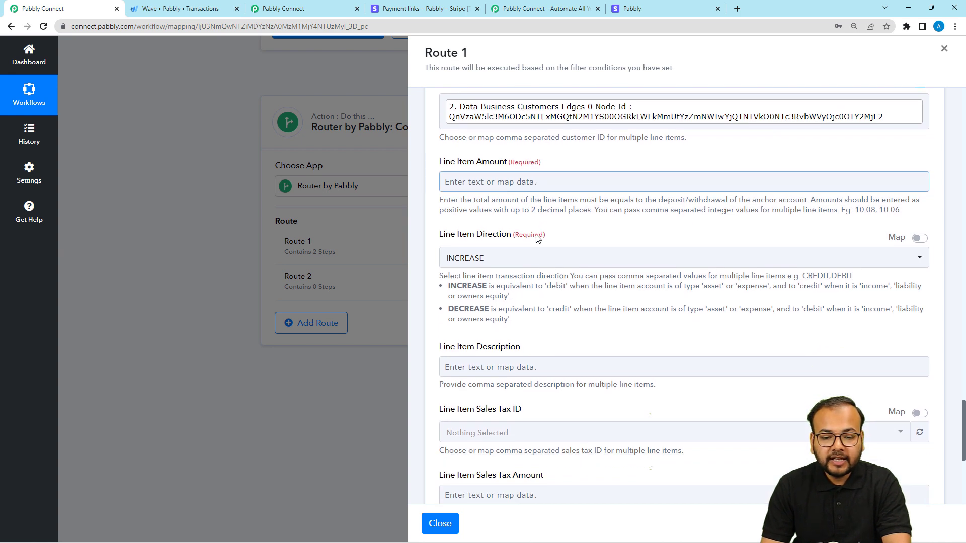
left_click(511, 184)
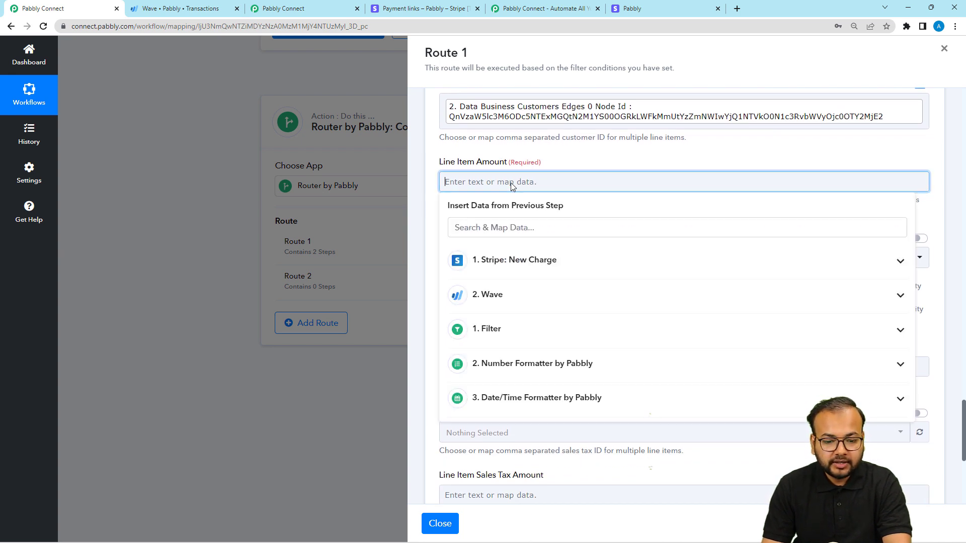
left_click(530, 378)
left_click(495, 416)
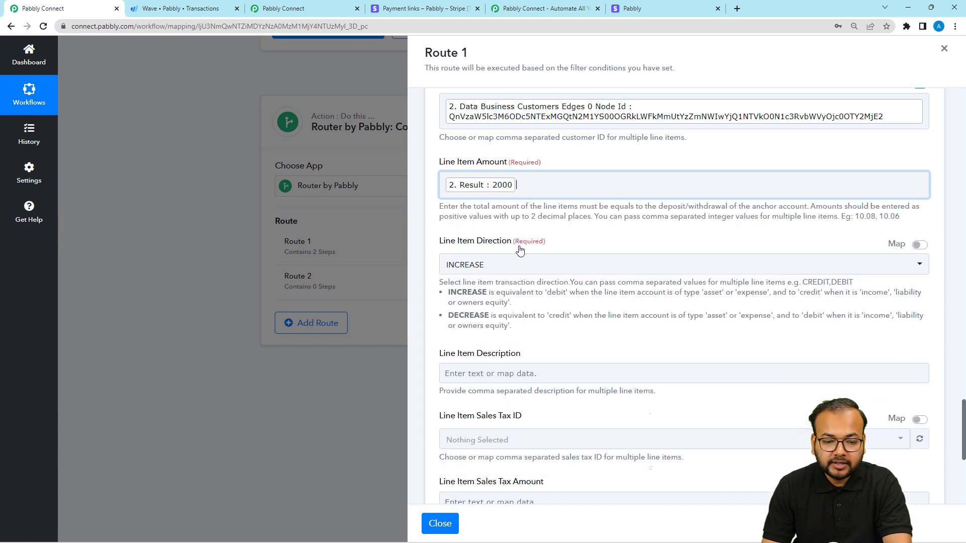
left_click(527, 152)
Step: Review the Line Item Direction, the optional description and sales tax fields, and the mapped line item values
scroll(539, 237, "down", 2)
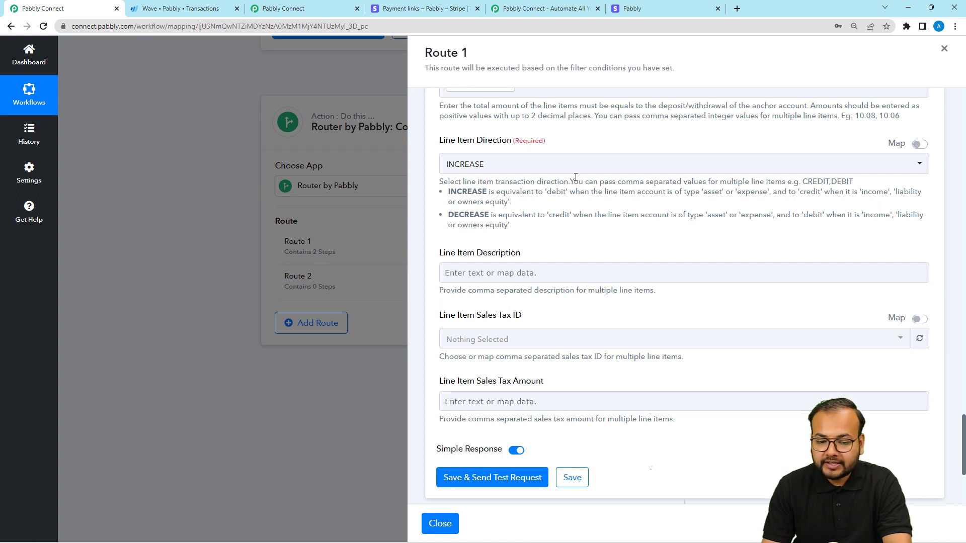
scroll(561, 219, "down", 2)
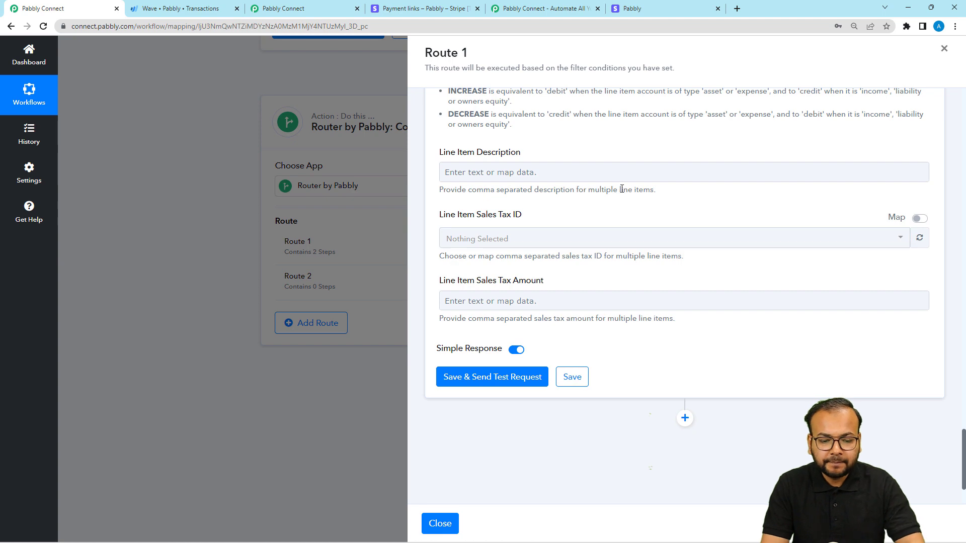
scroll(563, 234, "up", 3)
scroll(562, 233, "up", 5)
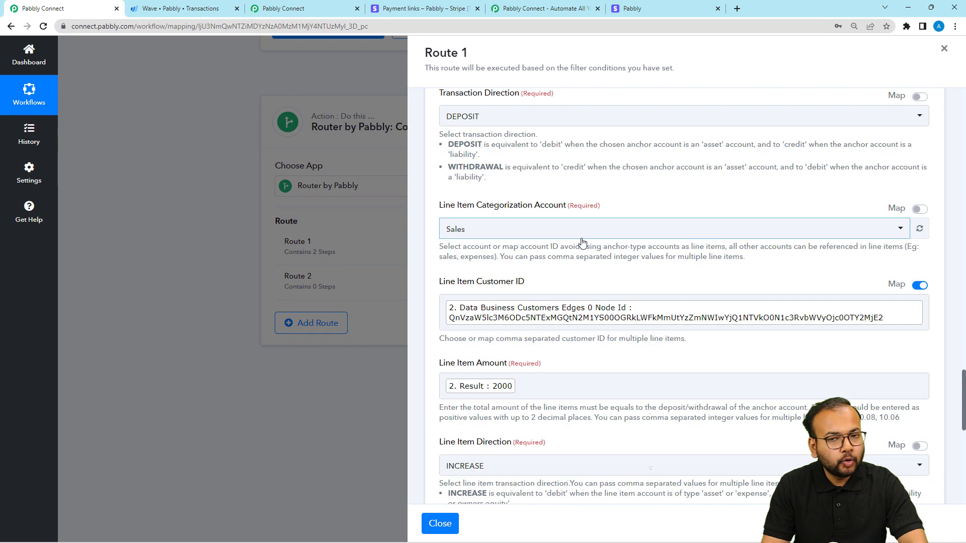
scroll(604, 246, "down", 3)
scroll(606, 248, "down", 6)
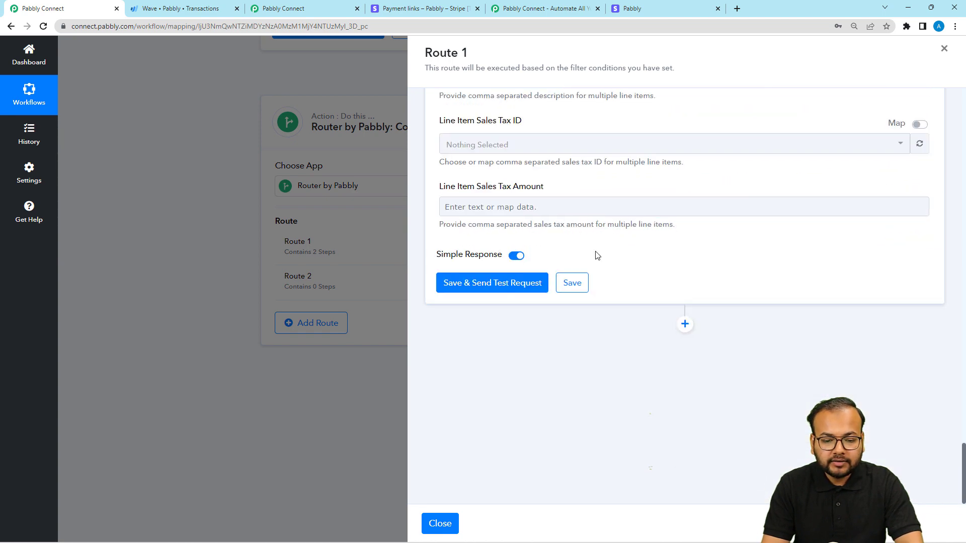
Step: Save the Wave transaction step in Route 1 and send its test request with Simple Response on
left_click(490, 283)
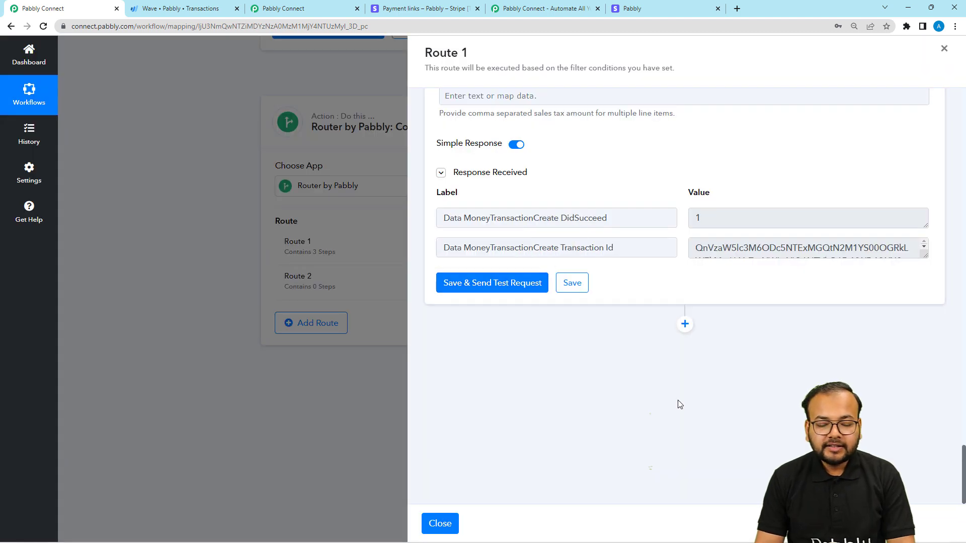
scroll(679, 405, "up", 2)
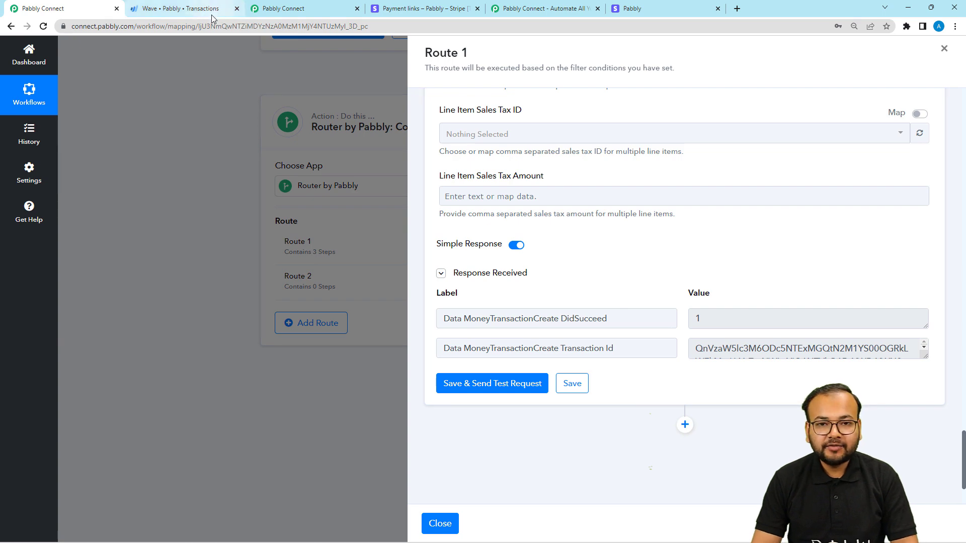
Step: Switch to Wave and reload the Transactions page to check the list for the newly created transaction
mouse_move(212, 18)
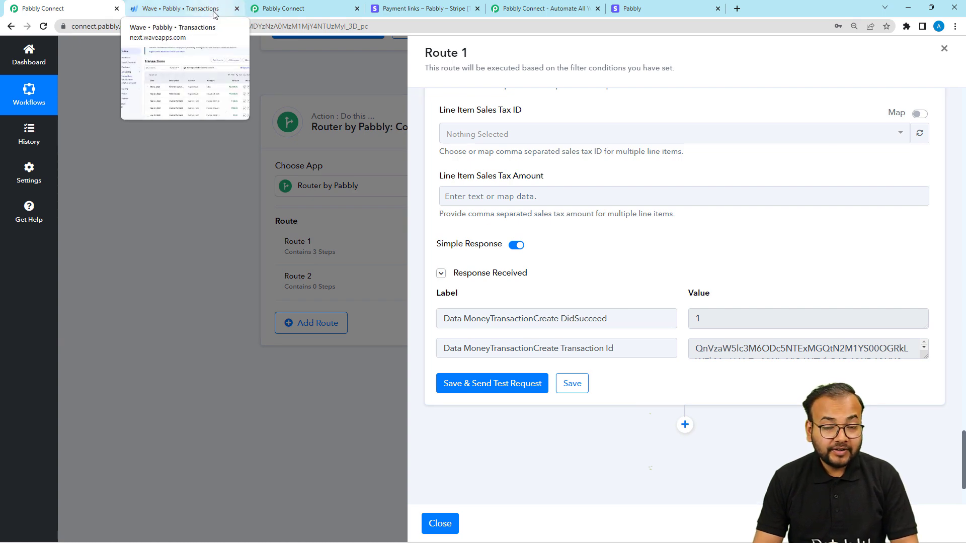
left_click(213, 12)
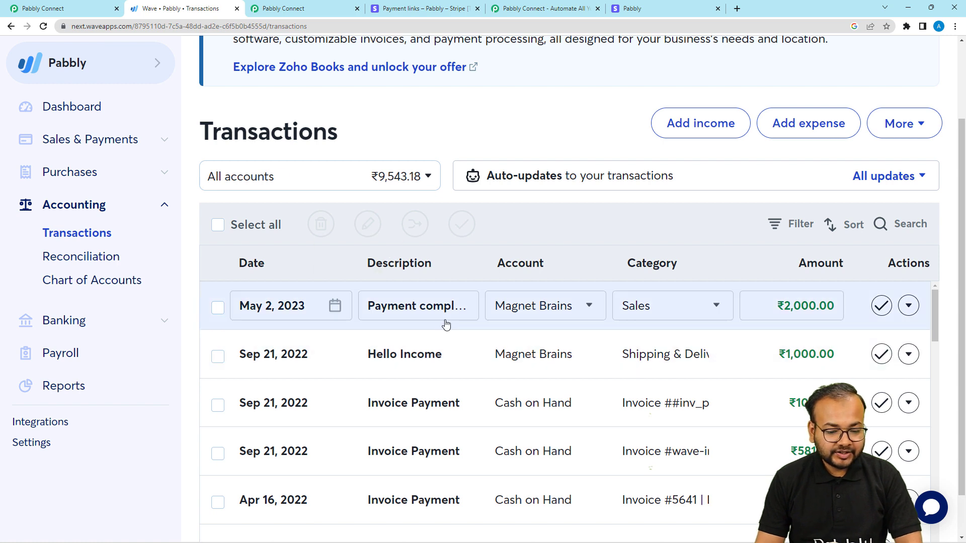
left_click(44, 26)
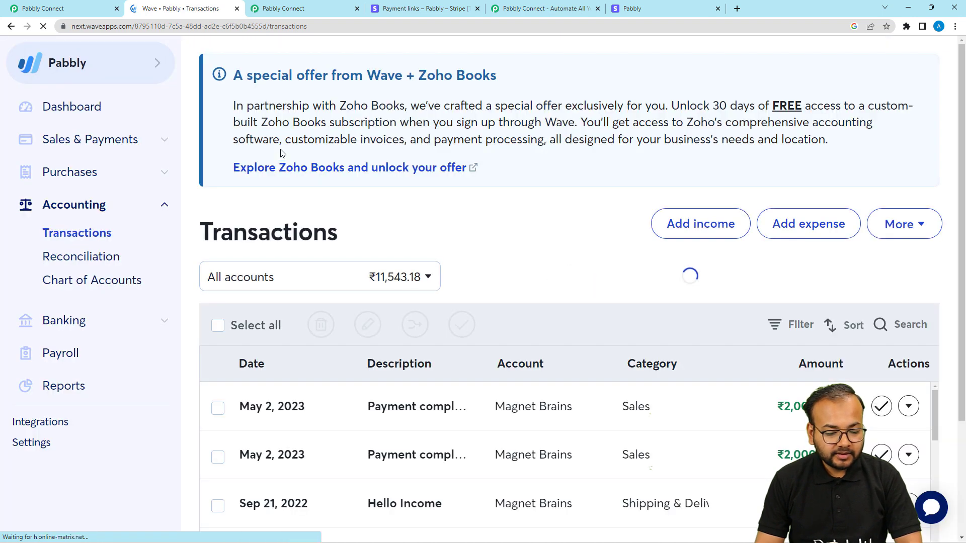
scroll(280, 153, "down", 3)
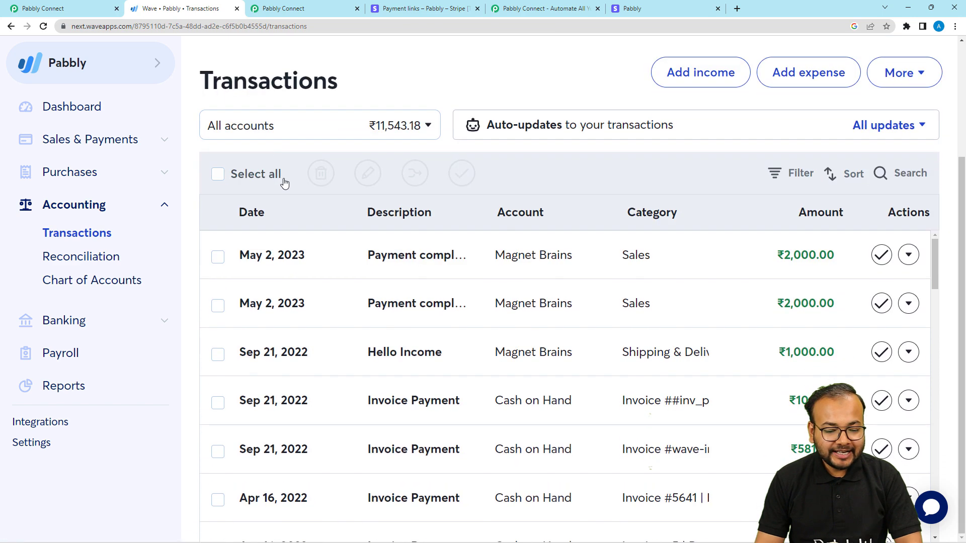
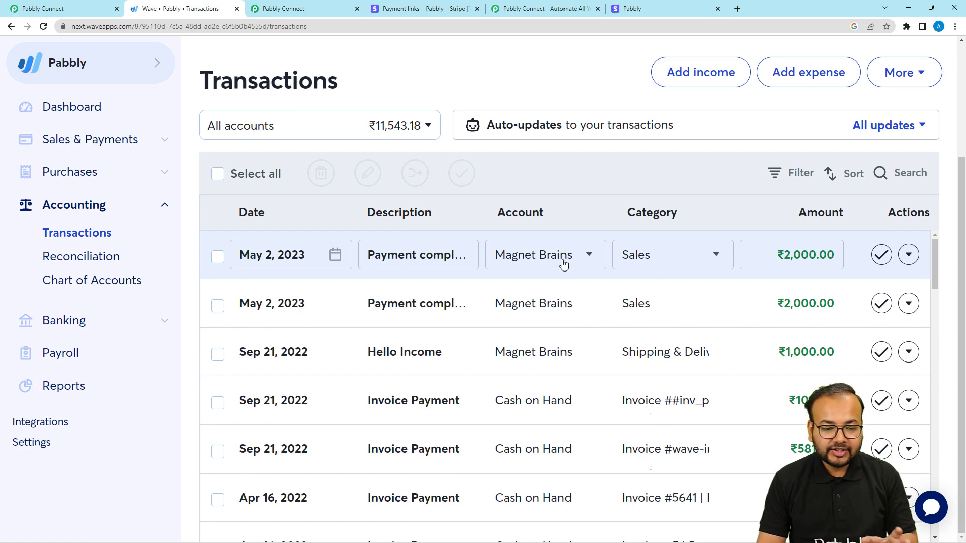
Step: Switch back to Pabbly Connect, check the Wave transaction step's response, and close the Route 1 setup
left_click(309, 13)
left_click(83, 6)
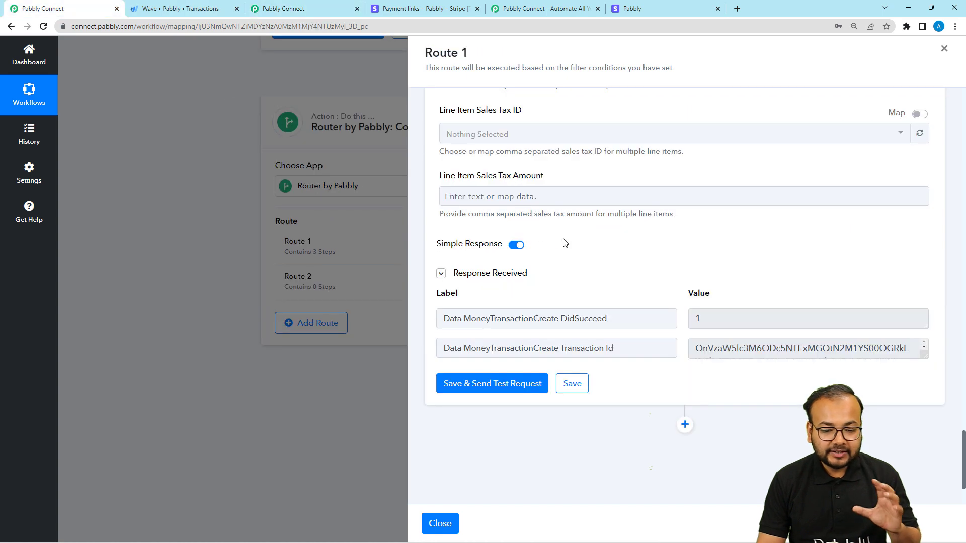
scroll(565, 239, "up", 5)
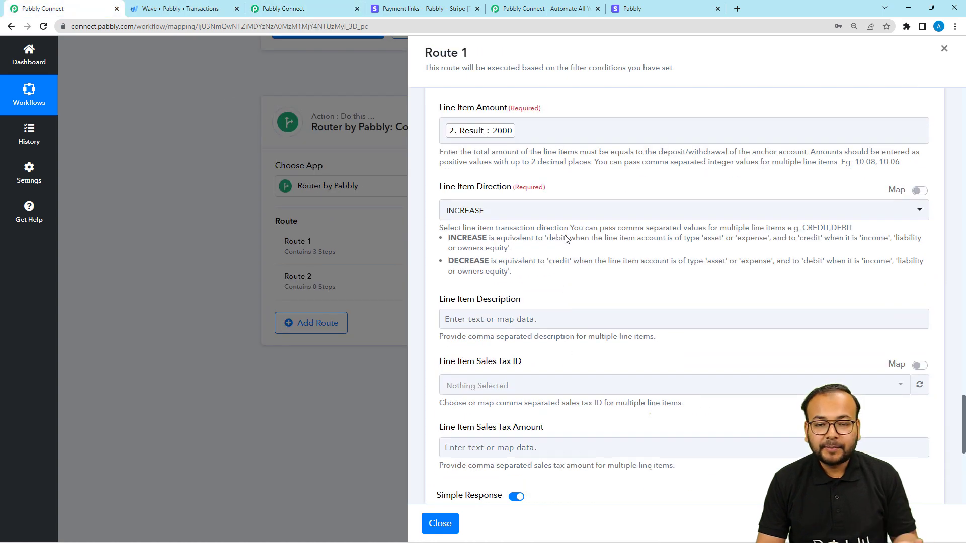
scroll(566, 239, "down", 7)
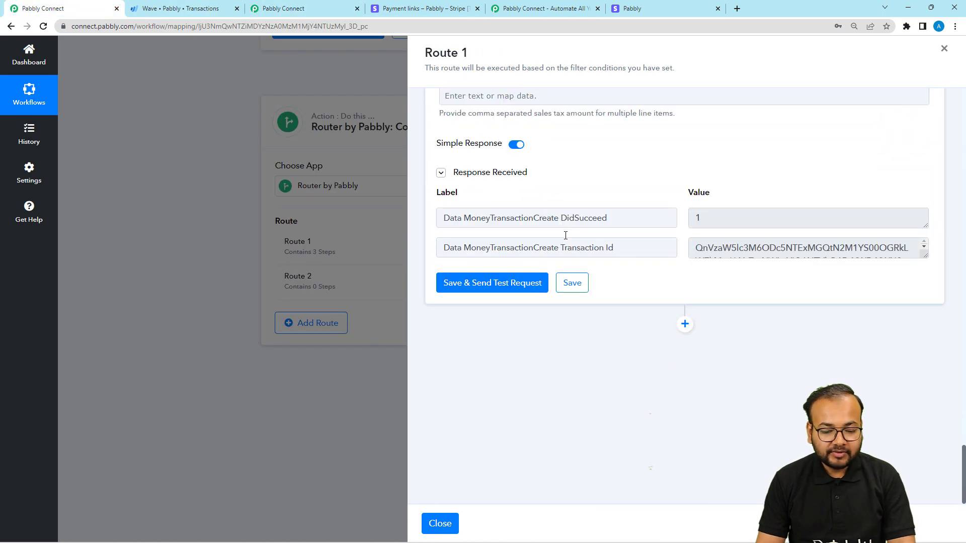
left_click(440, 523)
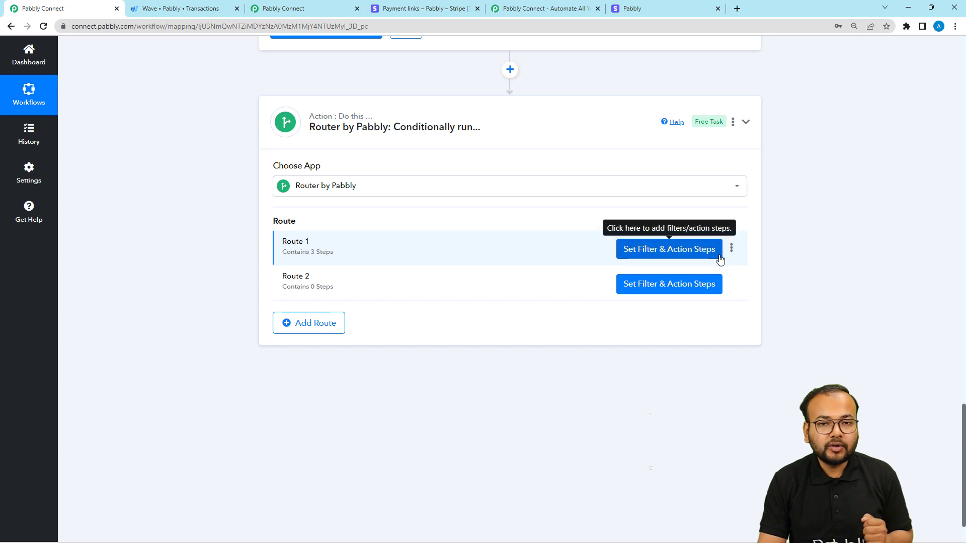
Step: Clone Route 1 in the Router by Pabbly step
left_click(732, 249)
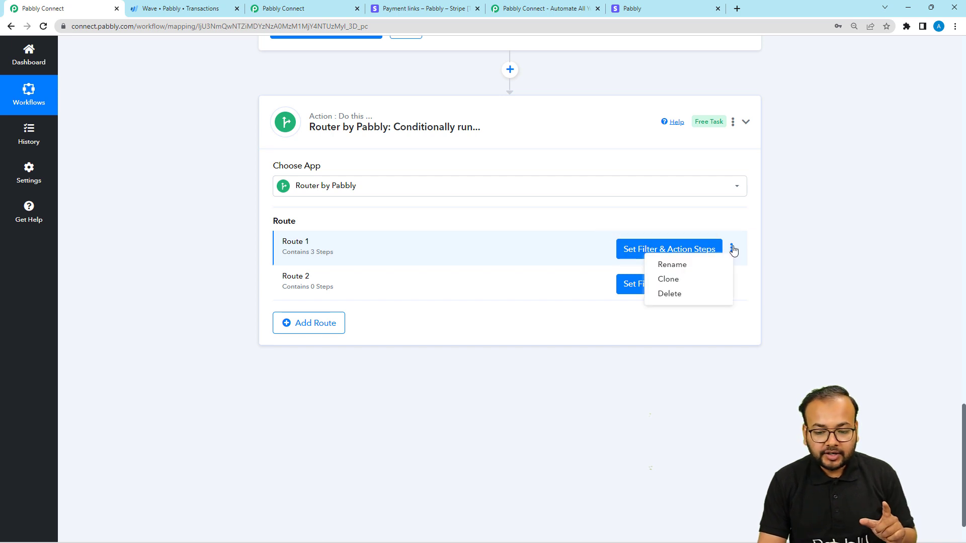
left_click(692, 278)
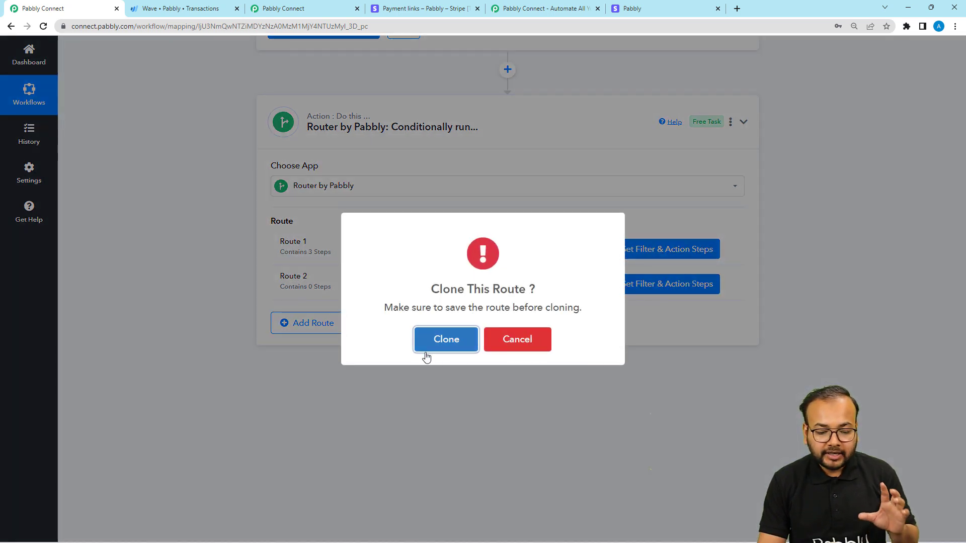
left_click(441, 347)
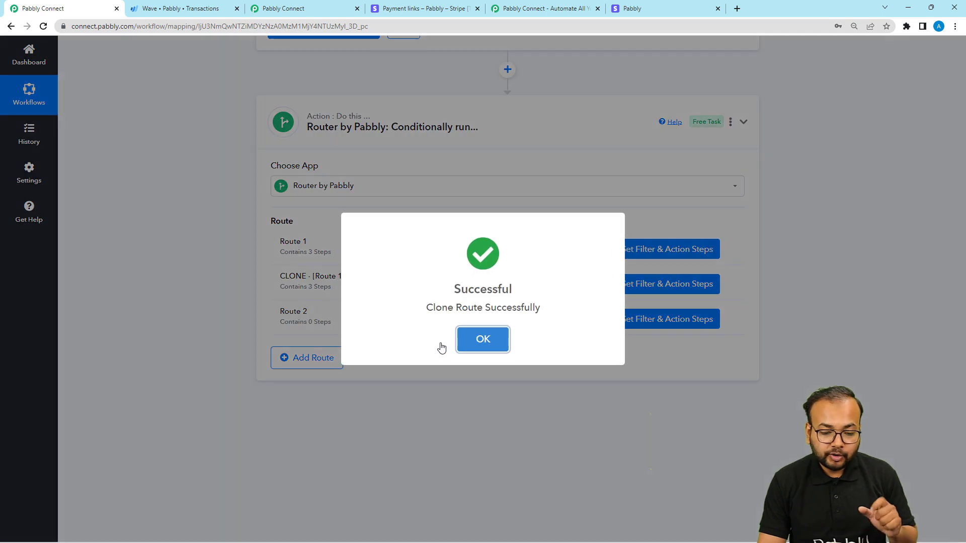
left_click(483, 348)
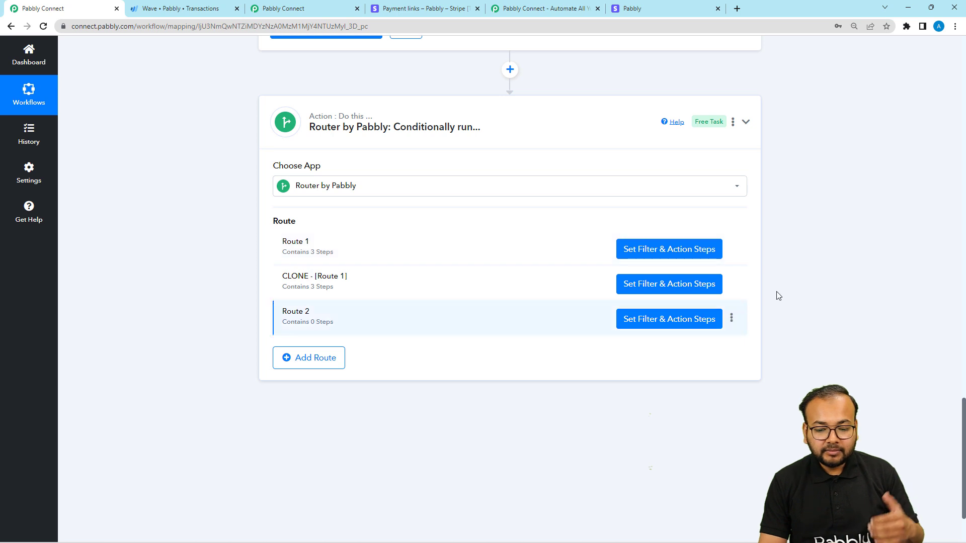
Step: Rename Route 1 to Customer Exists and its clone to Customer not Exists, and delete the empty Route 2
left_click(732, 252)
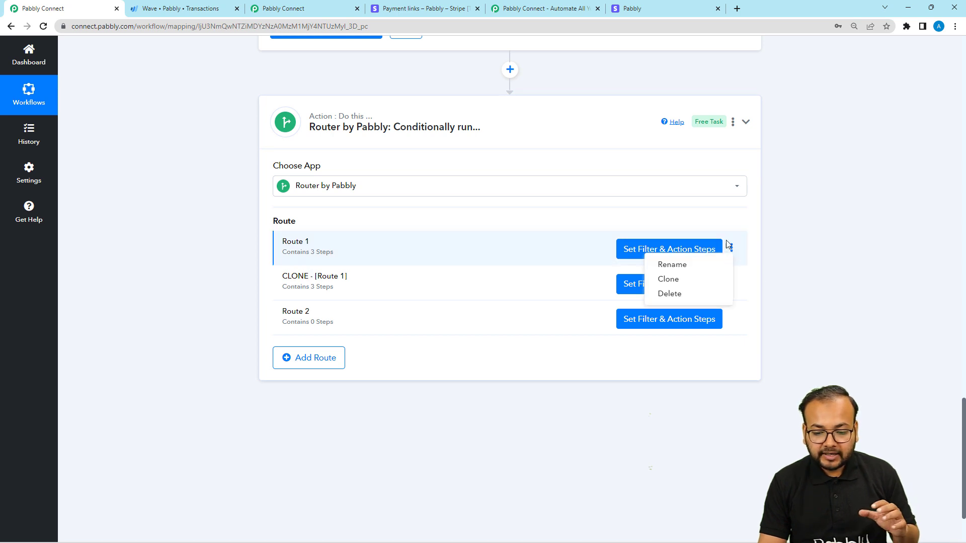
left_click(689, 262)
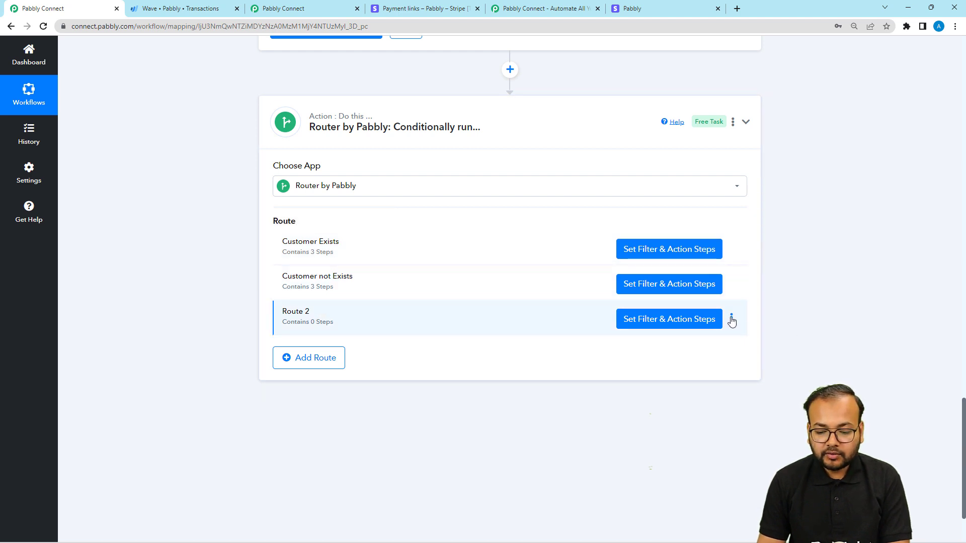
left_click(731, 319)
left_click(677, 362)
left_click(467, 339)
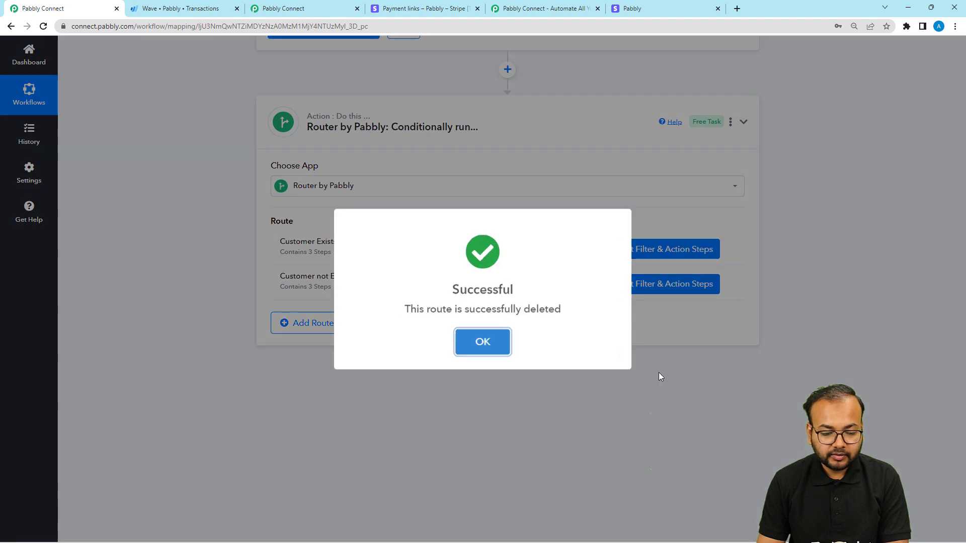
left_click(671, 377)
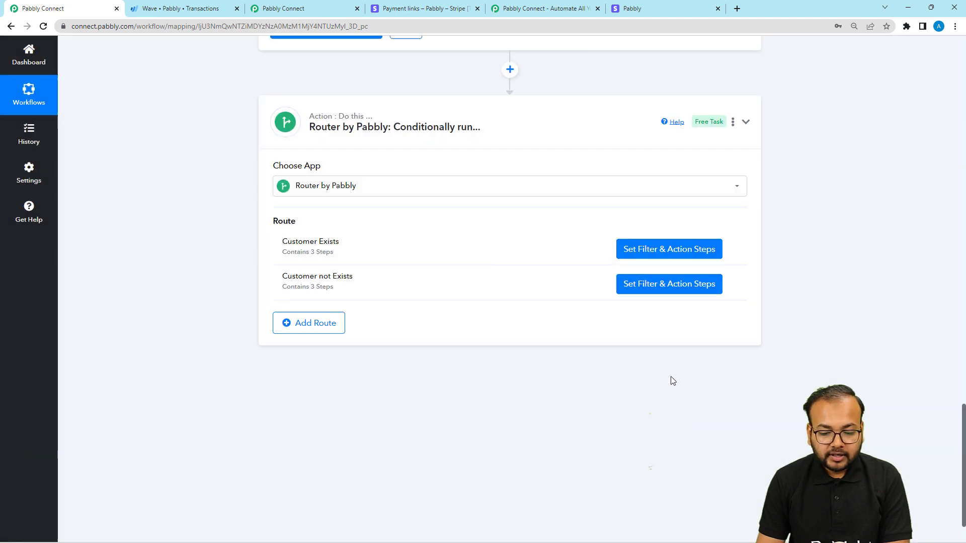
Step: In the Customer not Exists route, set the filter's type to Does not exist
left_click(646, 285)
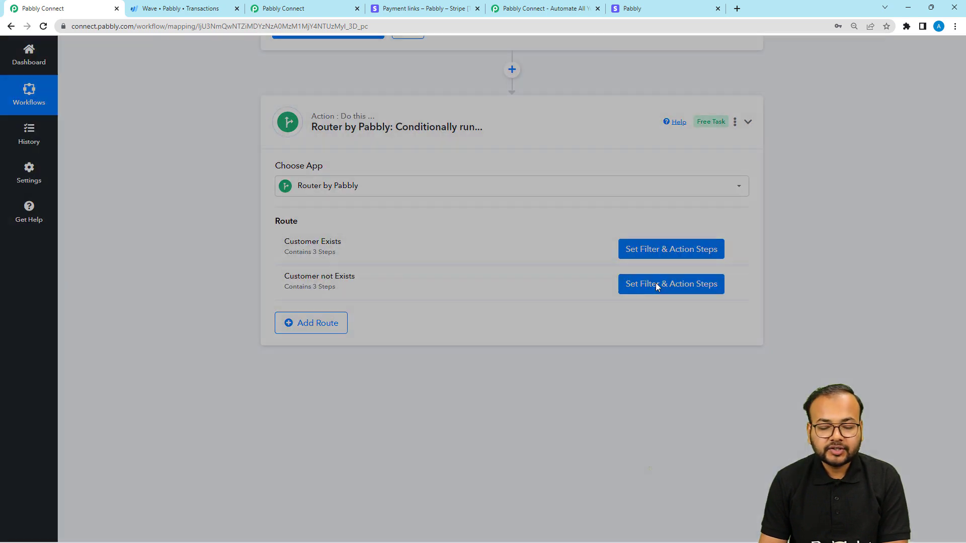
scroll(641, 276, "up", 3)
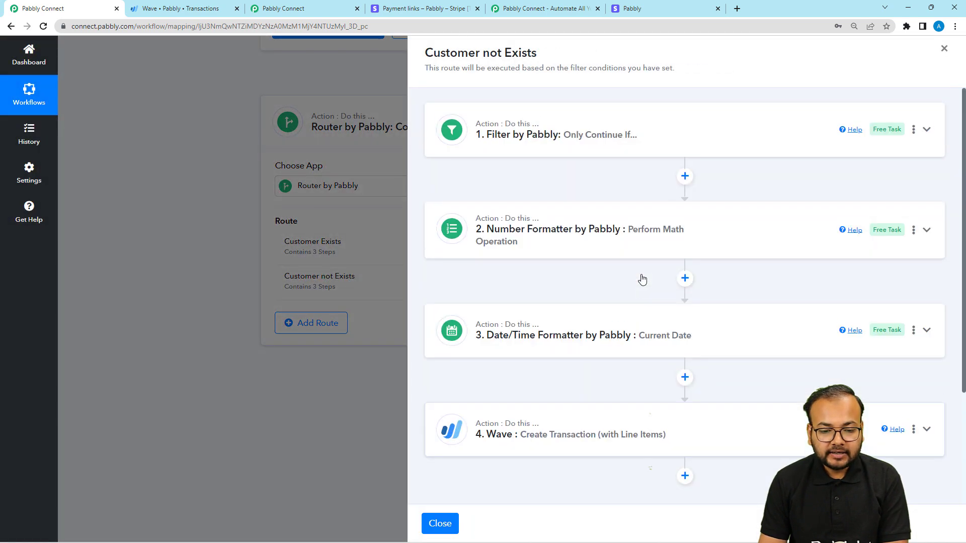
left_click(558, 145)
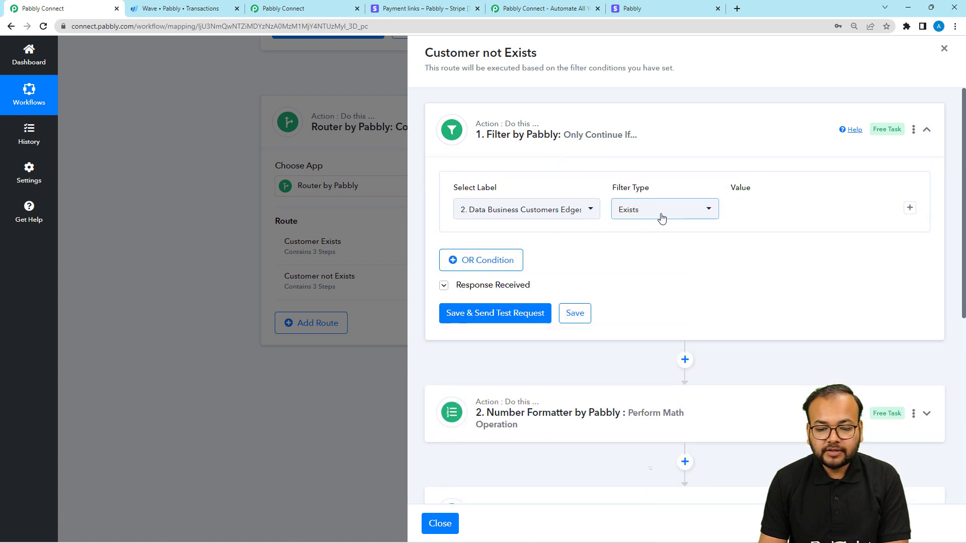
left_click(662, 216)
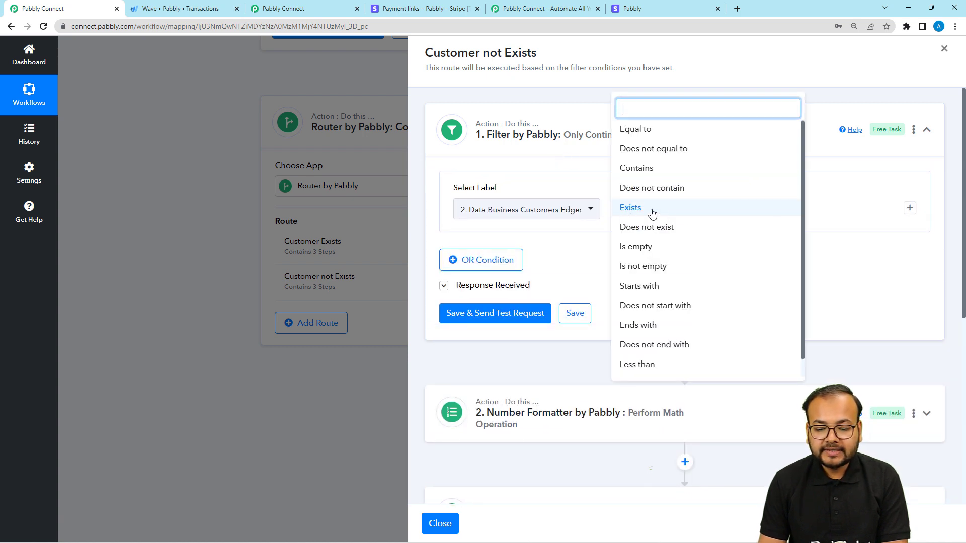
left_click(630, 229)
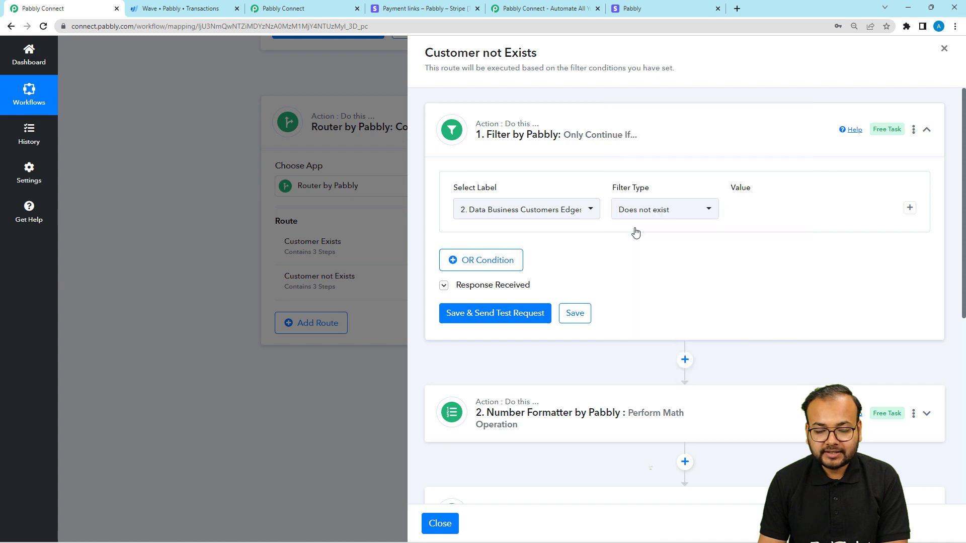
Step: Check the filter's mapped Wave customer label, save the filter, send its test request, and review the response
left_click(580, 216)
left_click(533, 311)
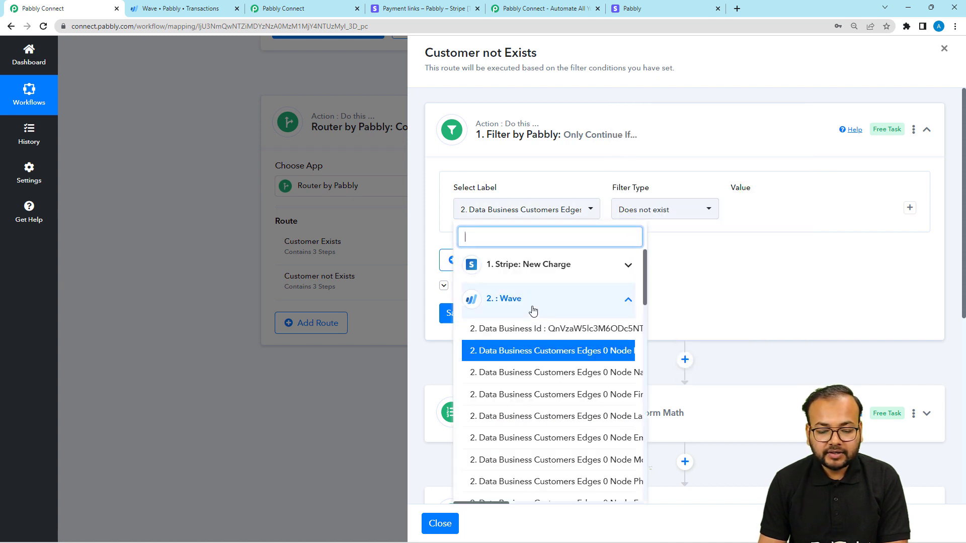
left_click(735, 305)
left_click(541, 308)
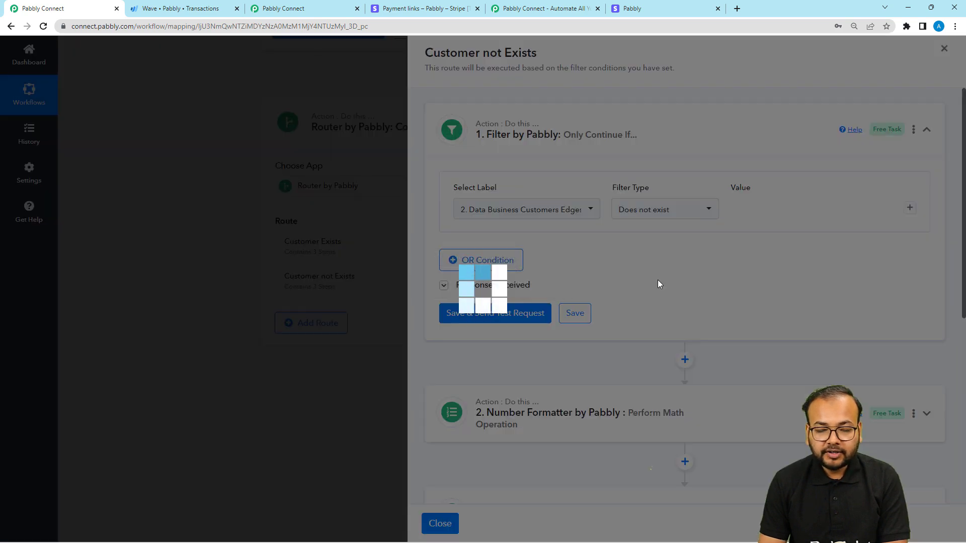
scroll(657, 280, "down", 2)
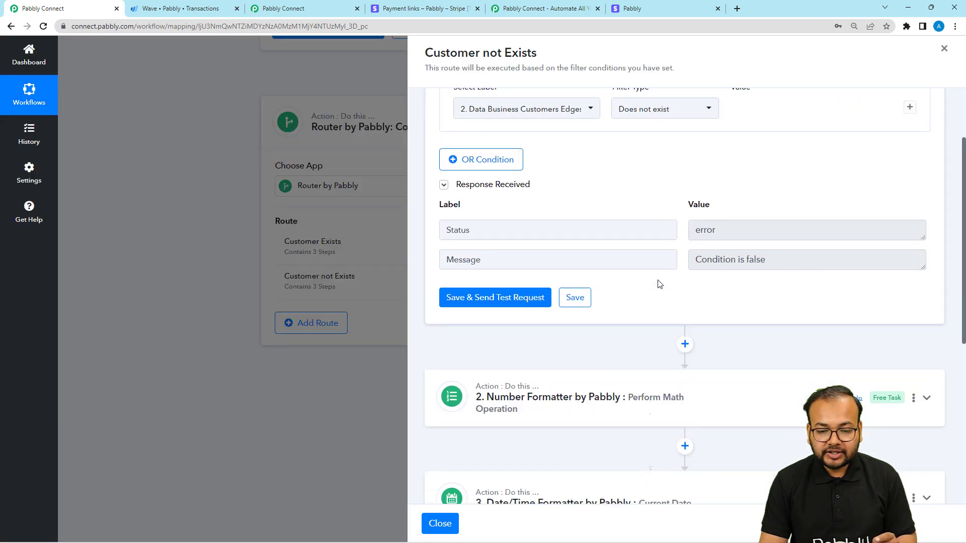
scroll(659, 284, "down", 1)
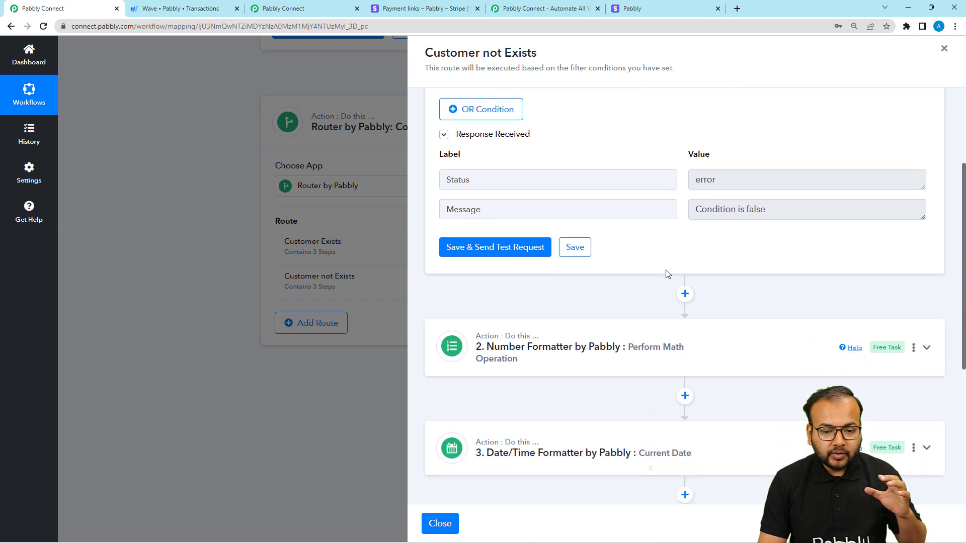
scroll(668, 274, "down", 1)
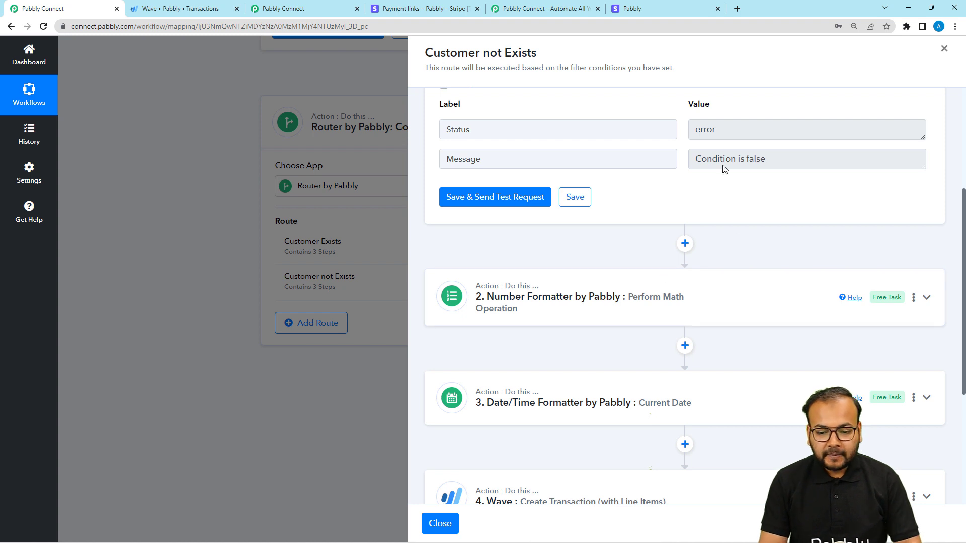
Step: Add a Wave action step with the Create a Customer event between the filter and the Number Formatter
scroll(671, 209, "down", 1)
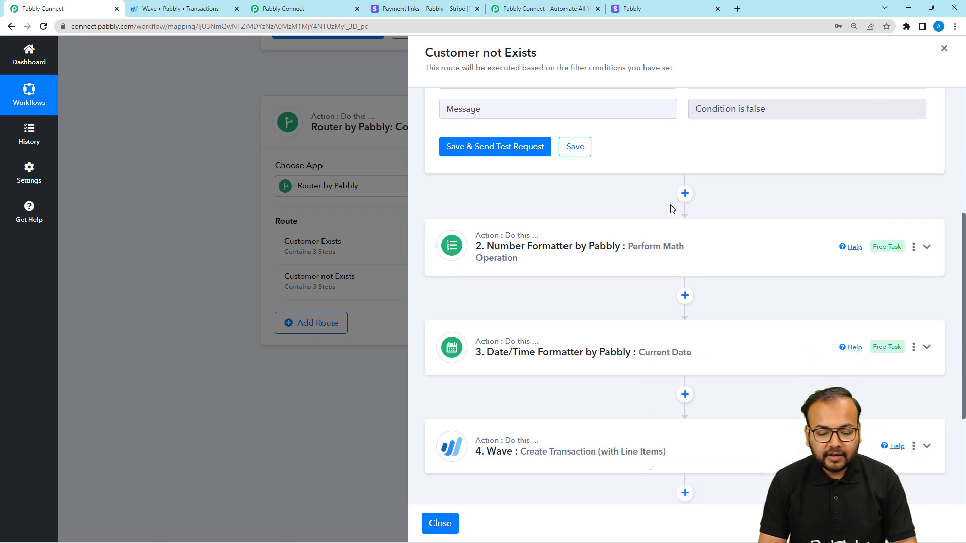
scroll(670, 210, "down", 1)
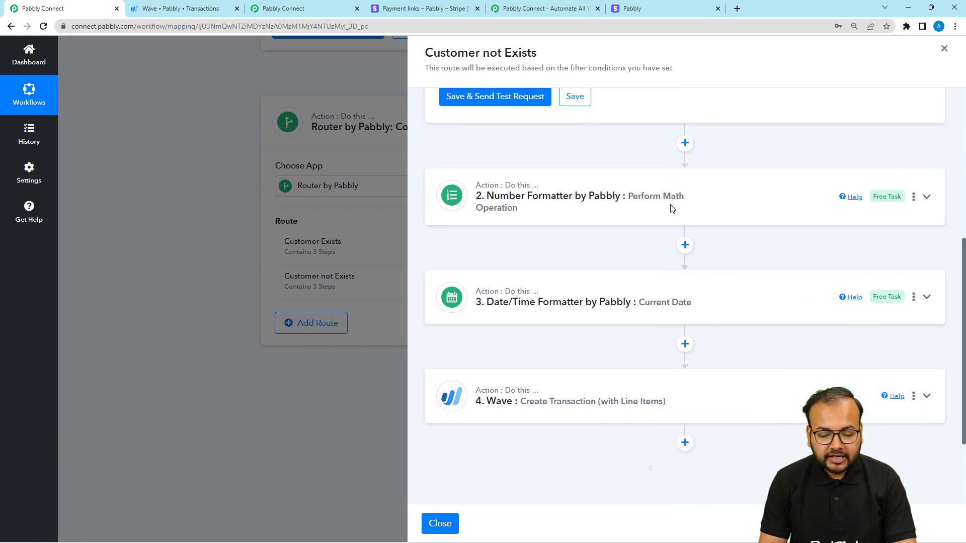
scroll(670, 209, "up", 1)
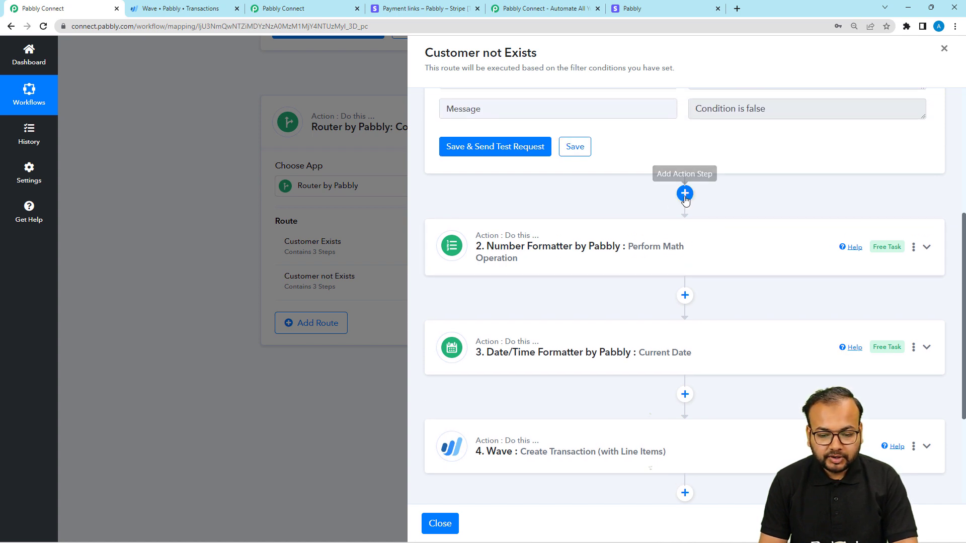
left_click(684, 195)
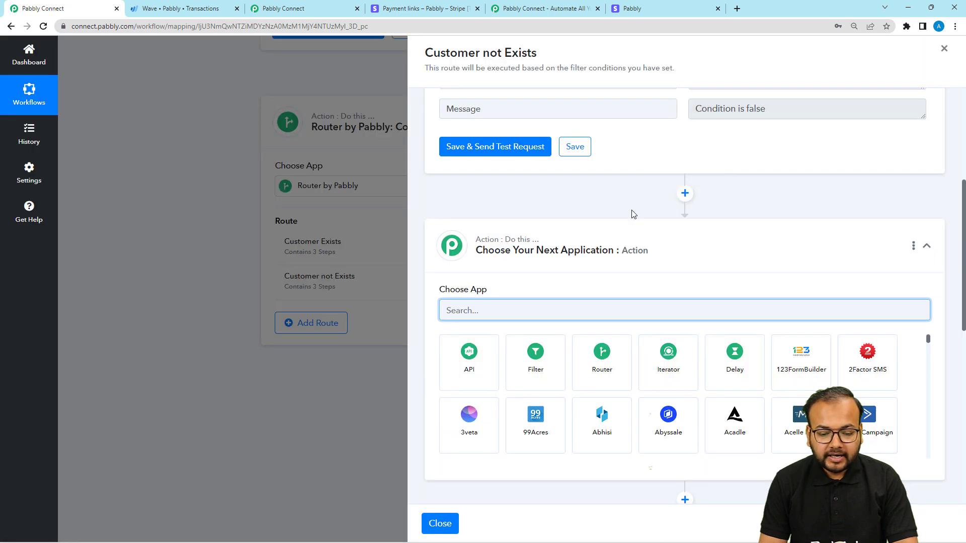
scroll(628, 211, "down", 1)
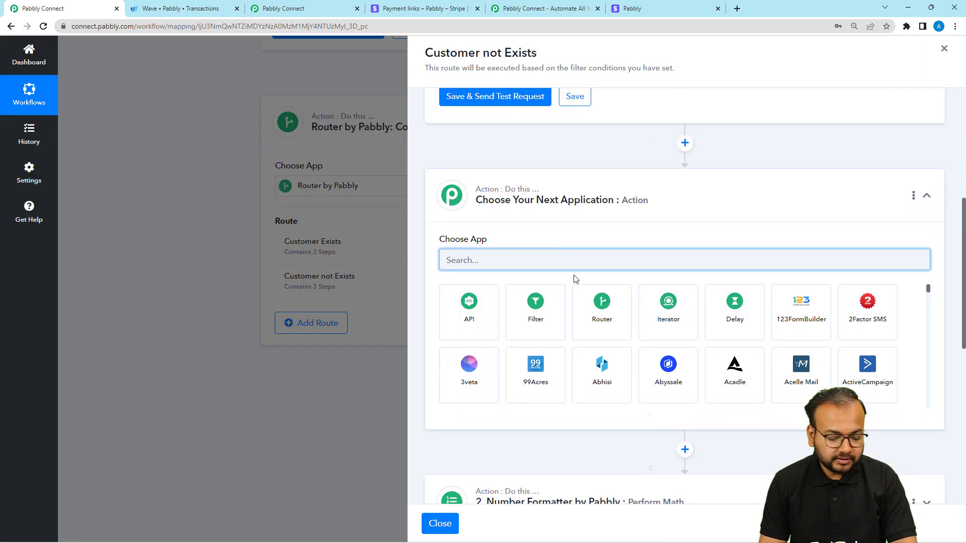
type("wave")
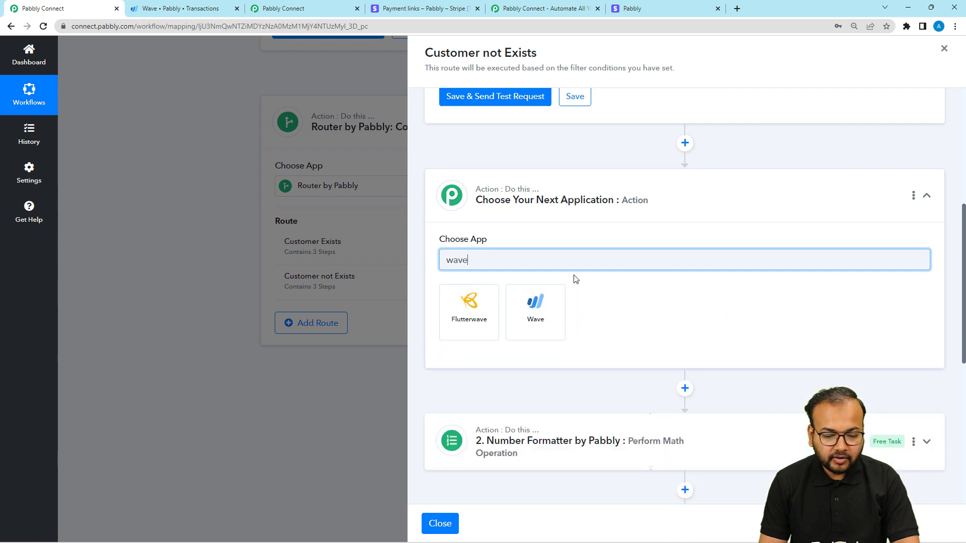
left_click(534, 308)
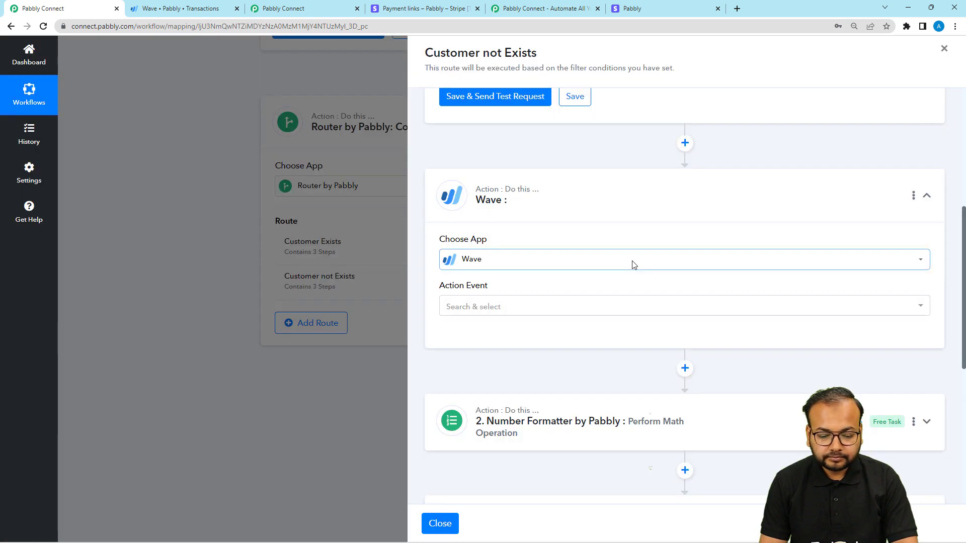
scroll(632, 265, "down", 3)
left_click(482, 160)
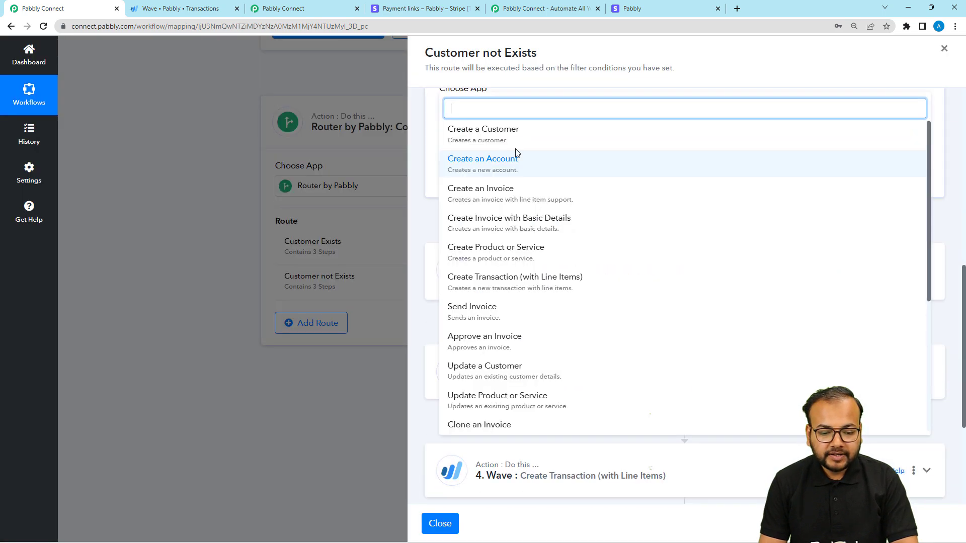
left_click(484, 135)
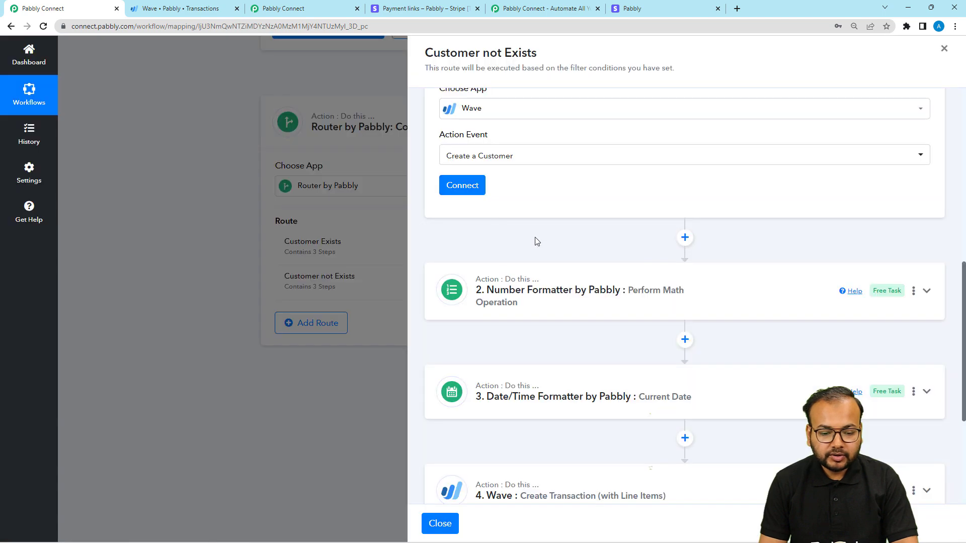
Step: Connect the new Wave step using the existing connection Wave #2
left_click(462, 185)
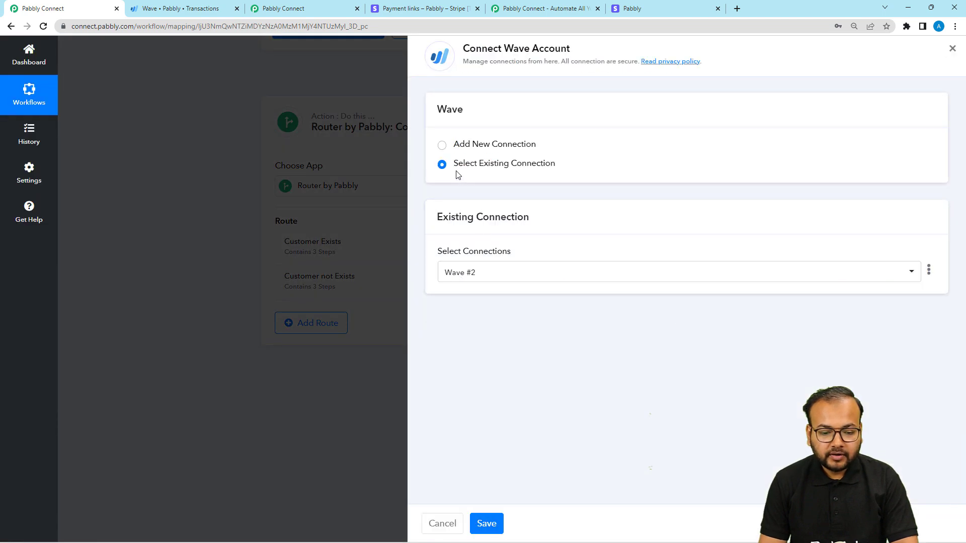
left_click(488, 524)
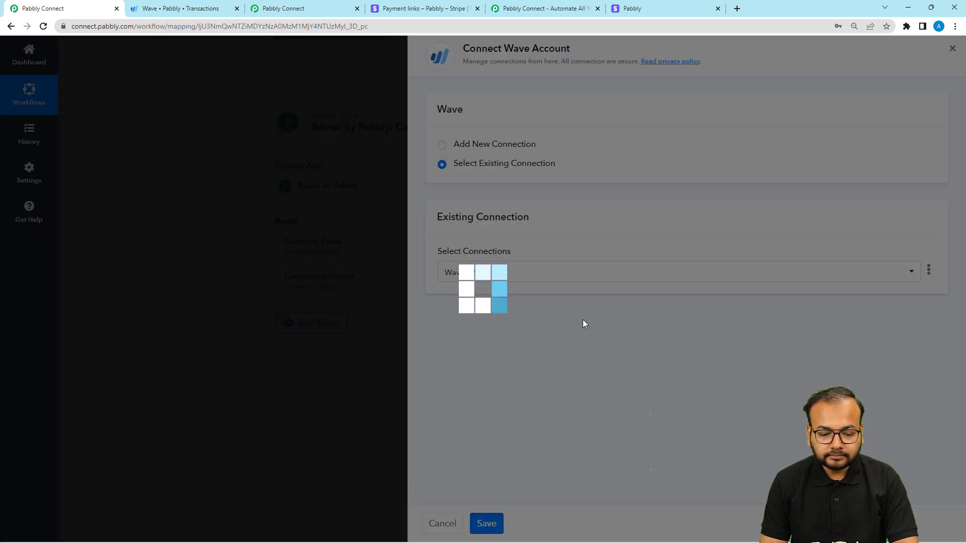
scroll(583, 323, "down", 2)
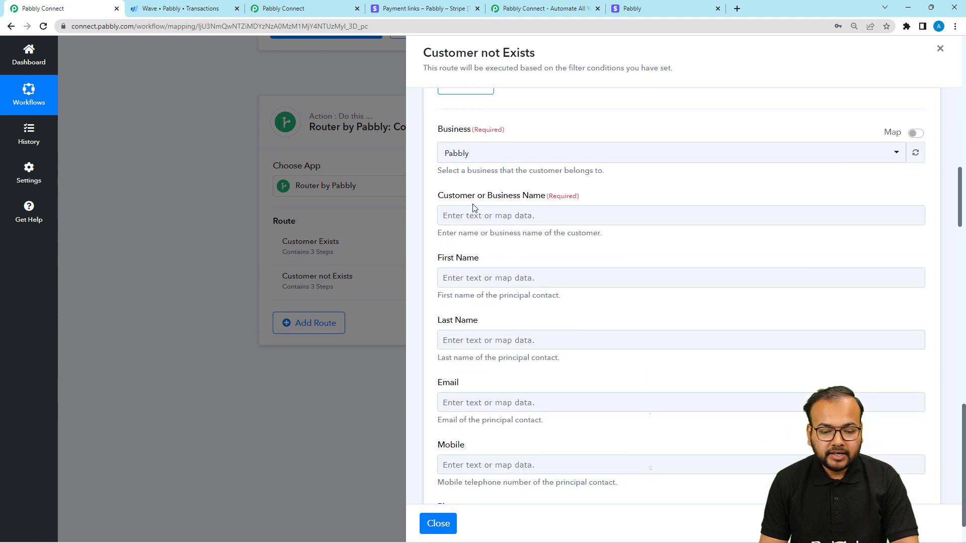
Step: Map the Create a Customer step's Customer or Business Name, First Name and Email to the Stripe charge's billing details name and email
left_click(494, 220)
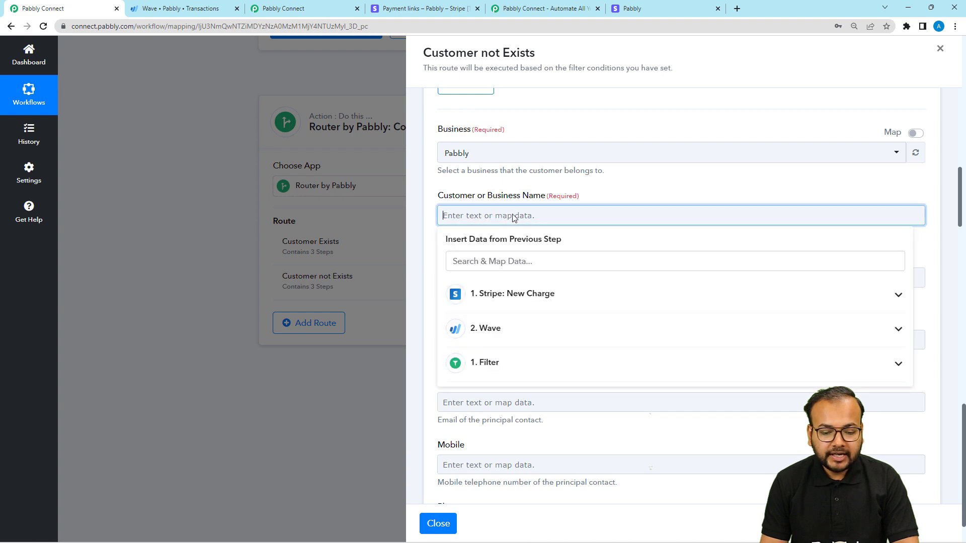
left_click(511, 306)
scroll(571, 365, "down", 4)
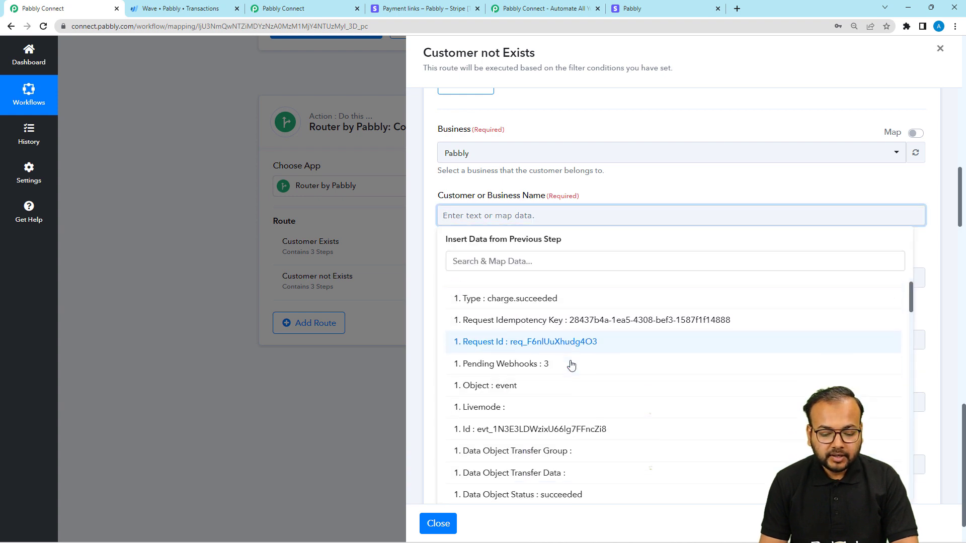
scroll(571, 365, "down", 6)
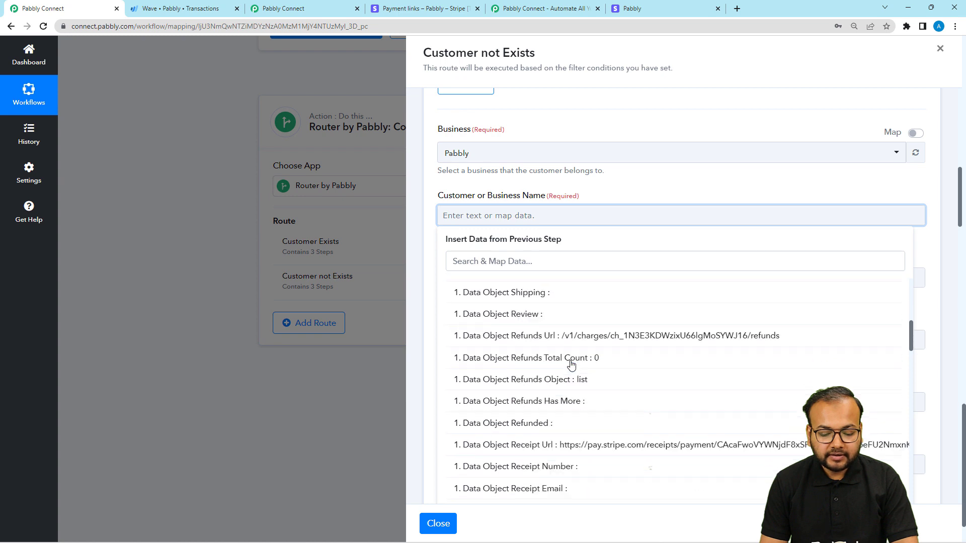
scroll(572, 365, "down", 5)
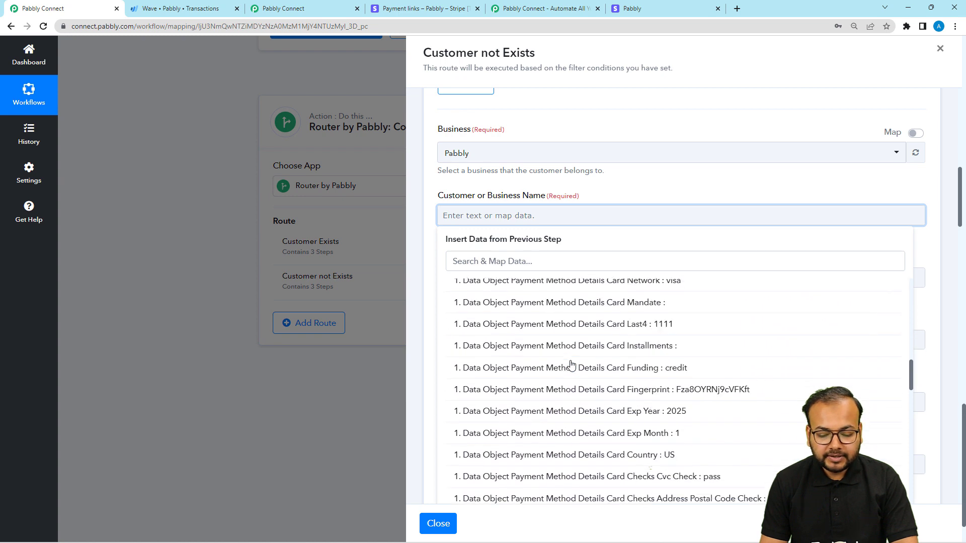
scroll(571, 365, "down", 5)
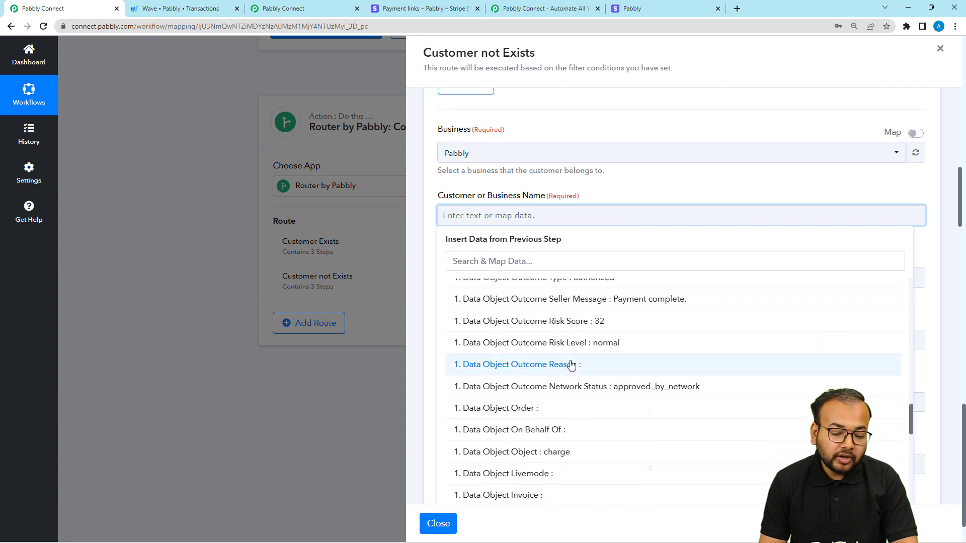
scroll(572, 365, "down", 5)
scroll(571, 365, "down", 5)
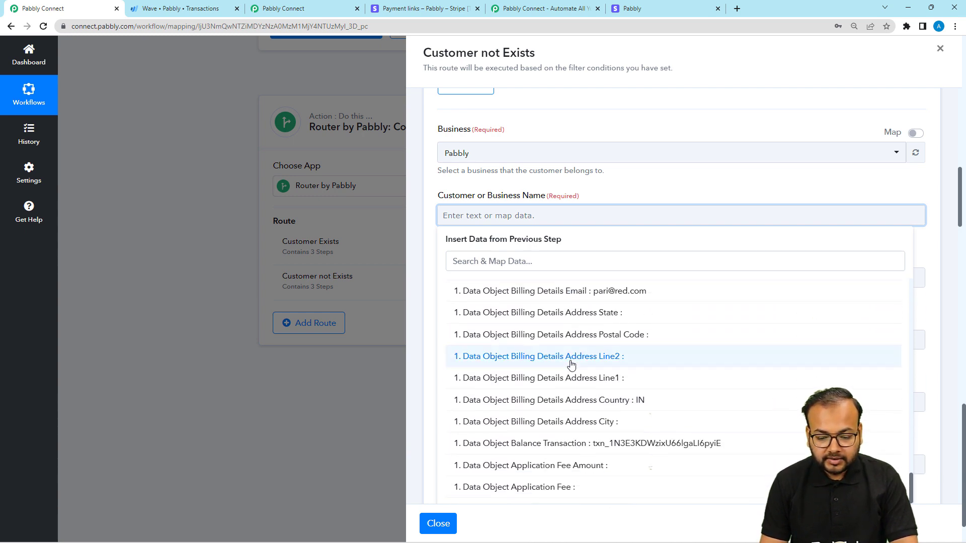
scroll(571, 365, "down", 4)
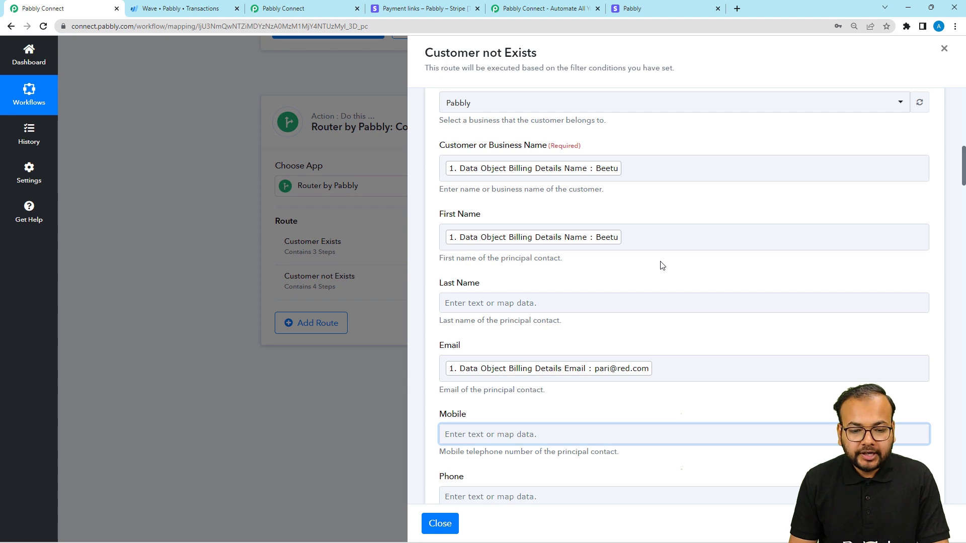
Step: Save the Create a Customer step, send its test request, and review the returned customer details
scroll(661, 265, "down", 15)
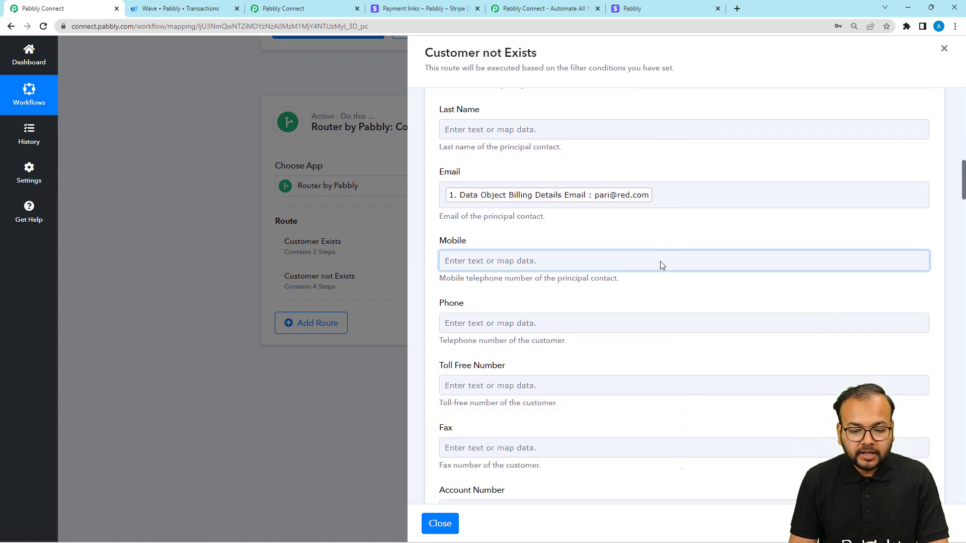
scroll(662, 265, "down", 15)
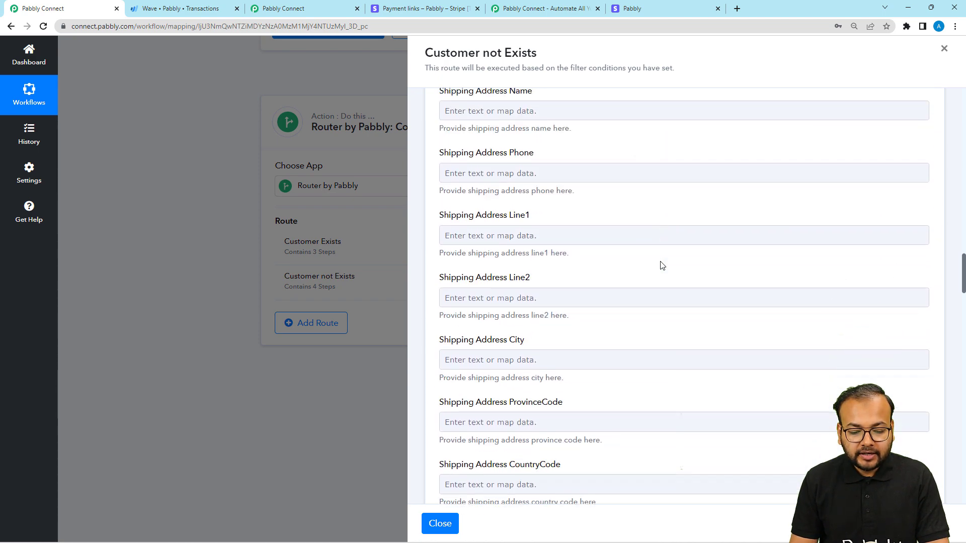
left_click(436, 354)
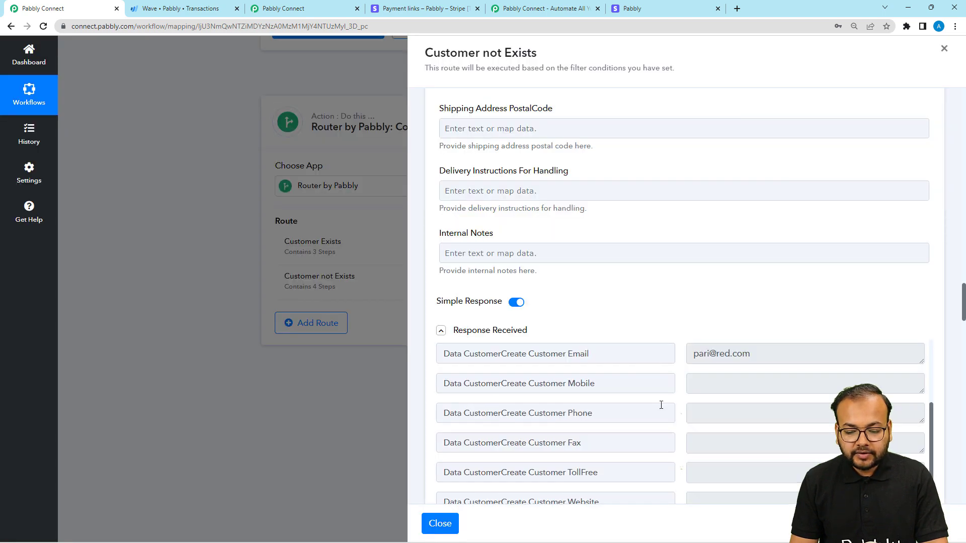
scroll(662, 405, "up", 5)
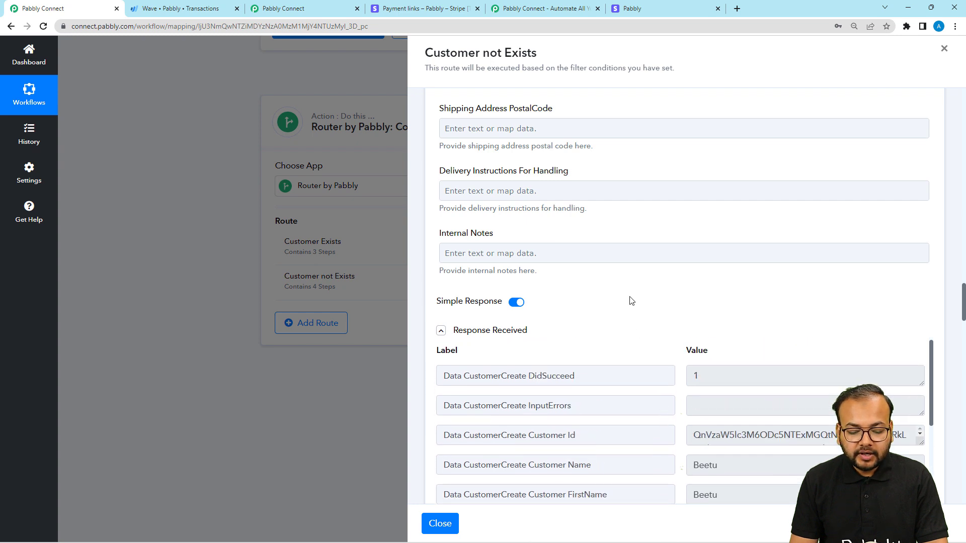
scroll(631, 301, "down", 1)
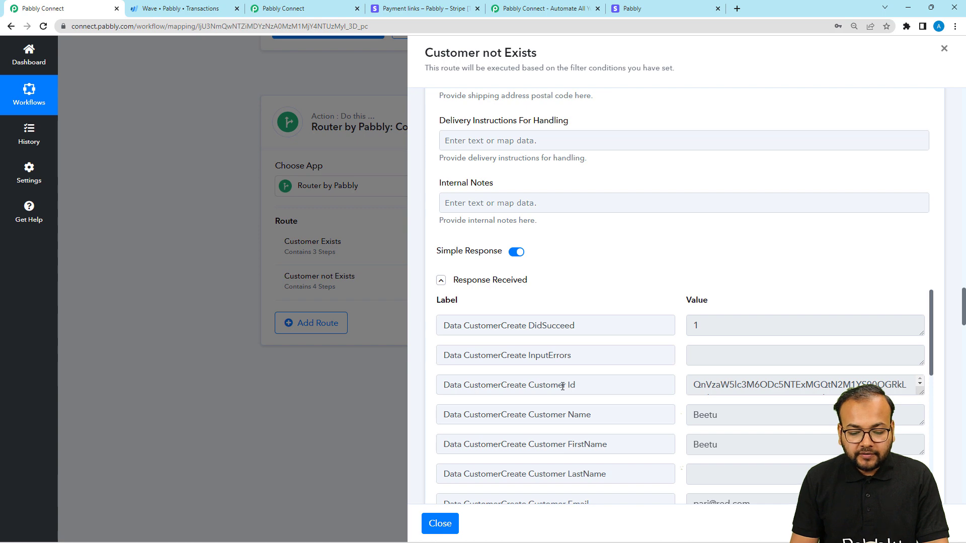
Step: Connect the Wave Create Transaction (with Line Items) step using the existing connection Wave #2
scroll(958, 342, "down", 10)
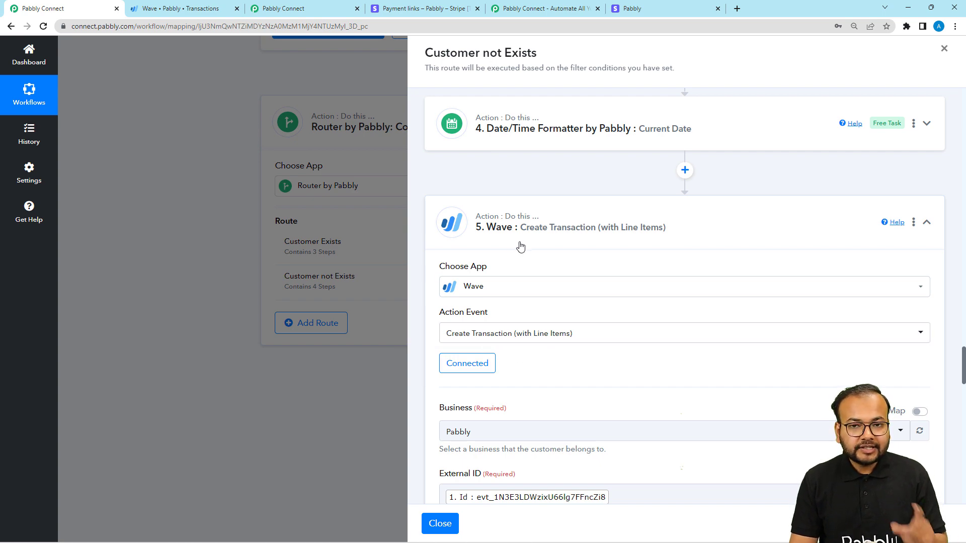
left_click(459, 371)
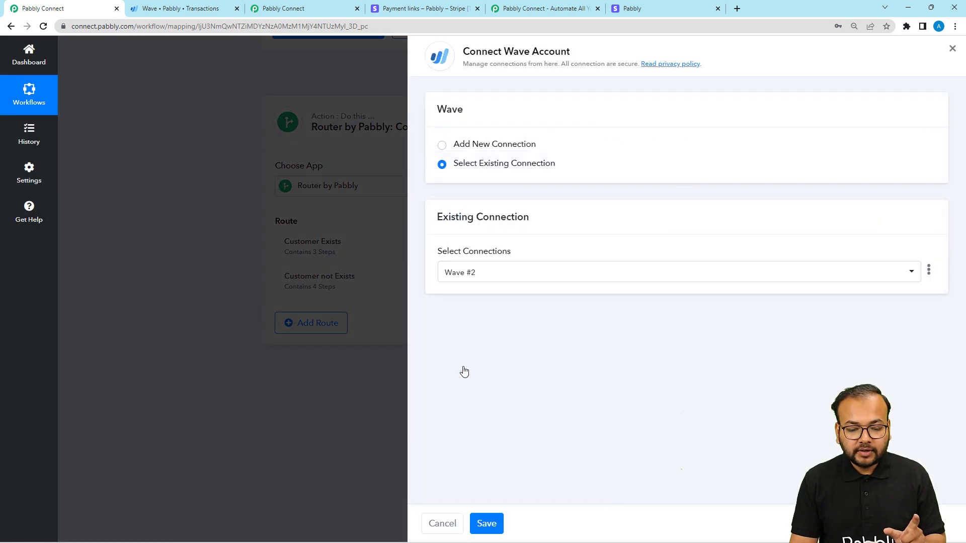
left_click(486, 523)
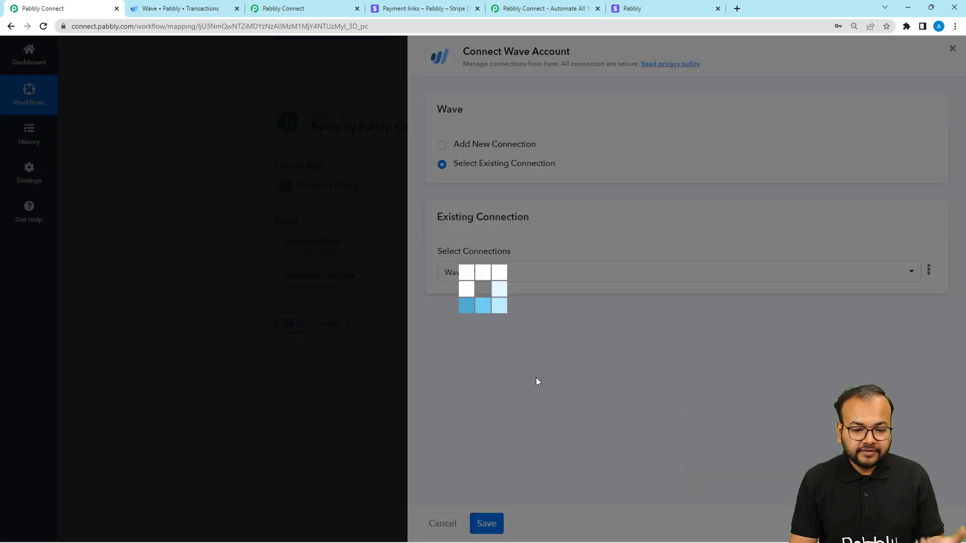
Step: Check the transaction's mapped fields, enable mapping for Line Item Customer ID, and clear its fixed value
scroll(537, 381, "down", 6)
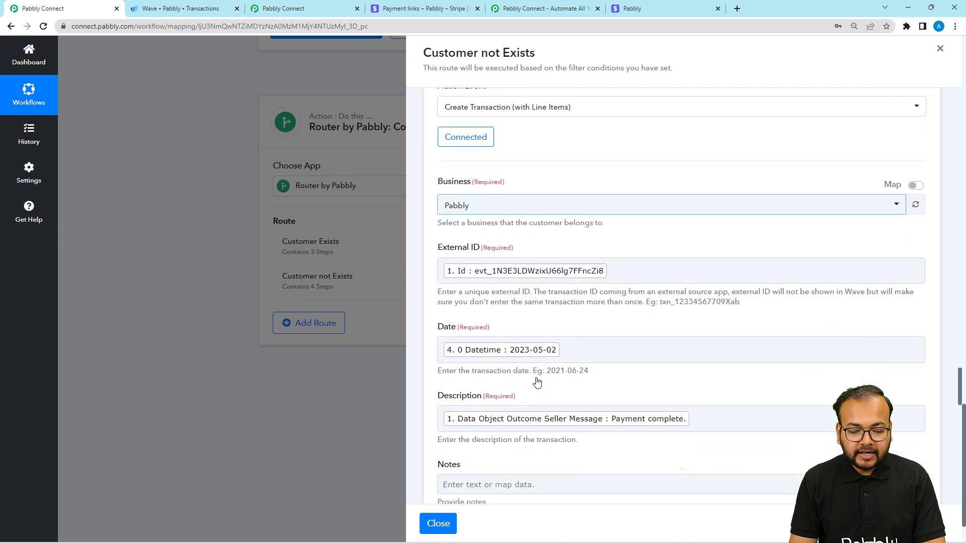
scroll(536, 381, "down", 5)
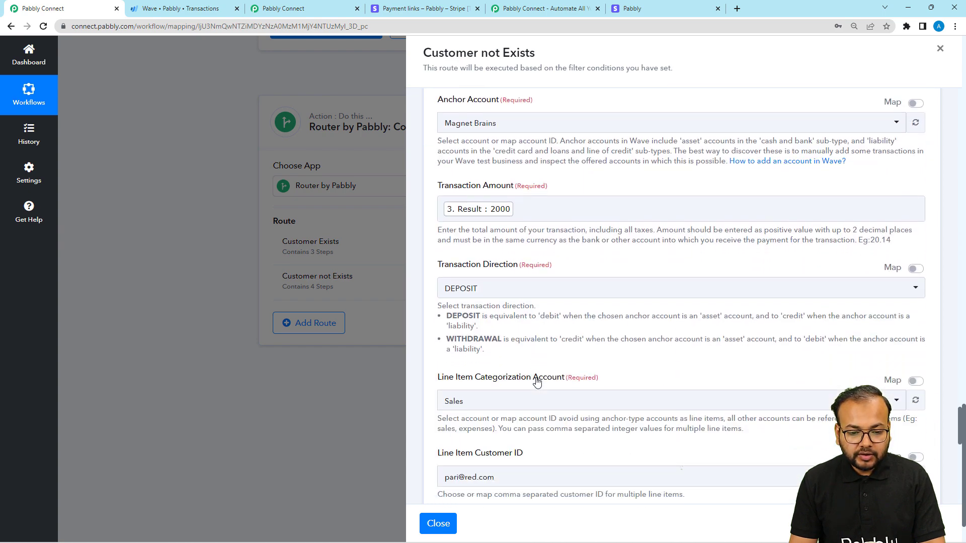
scroll(537, 381, "up", 3)
scroll(536, 381, "down", 3)
scroll(536, 381, "up", 1)
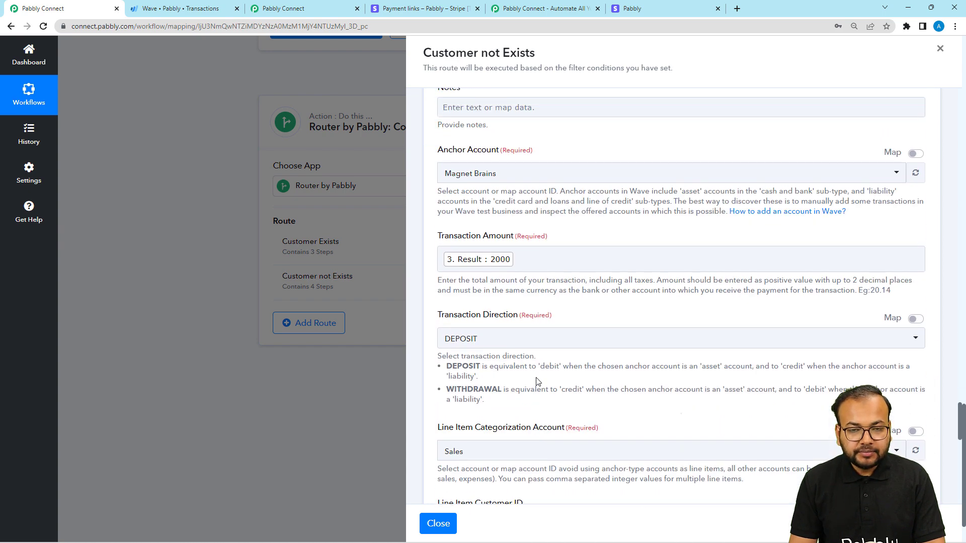
scroll(536, 381, "down", 3)
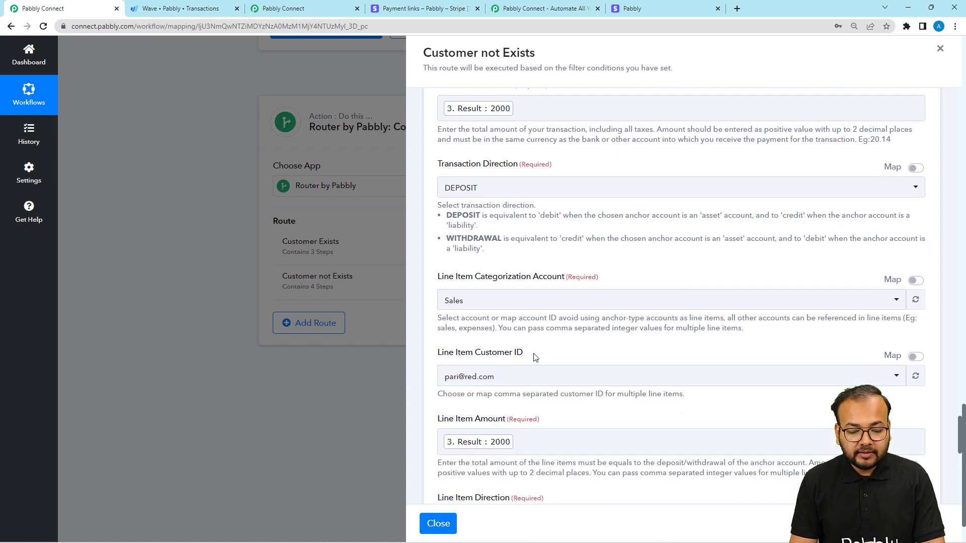
left_click(915, 357)
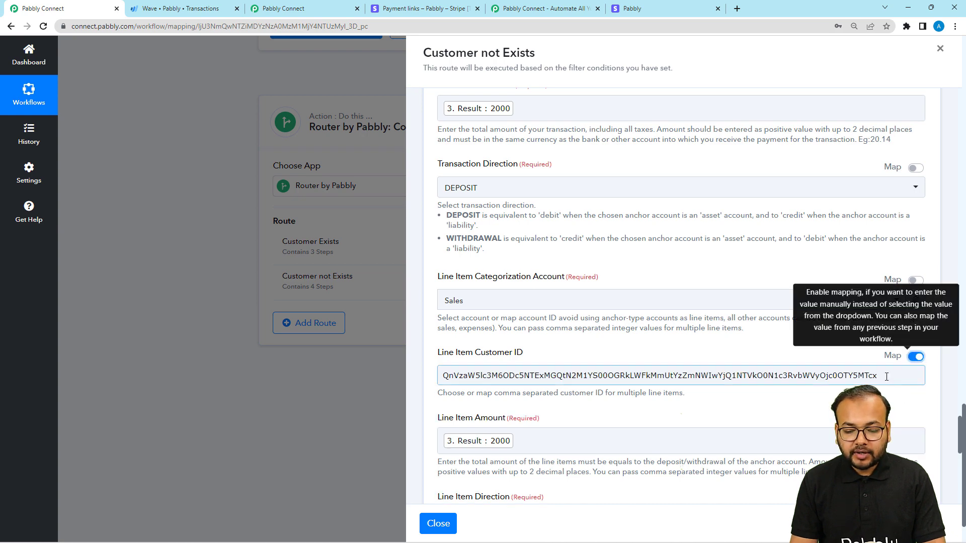
left_click_drag(886, 377, 440, 398)
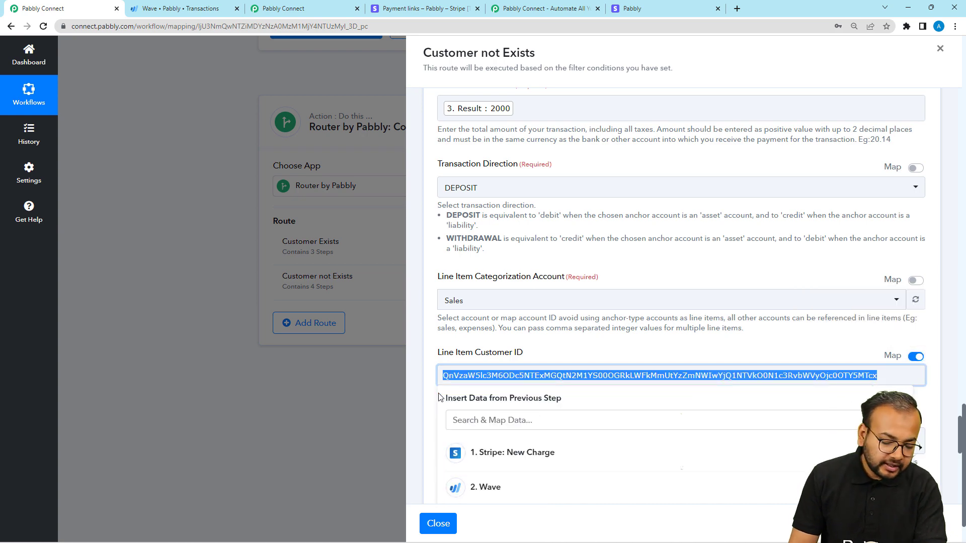
key("BackSpace")
Step: Map Line Item Customer ID to the Customer Id returned by the Wave customer creation step
scroll(528, 340, "down", 5)
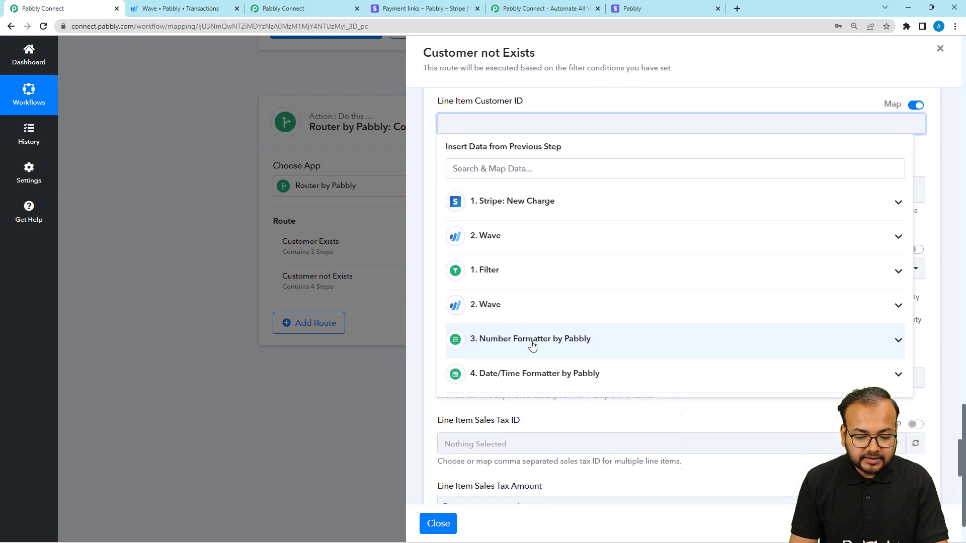
scroll(528, 301, "down", 1)
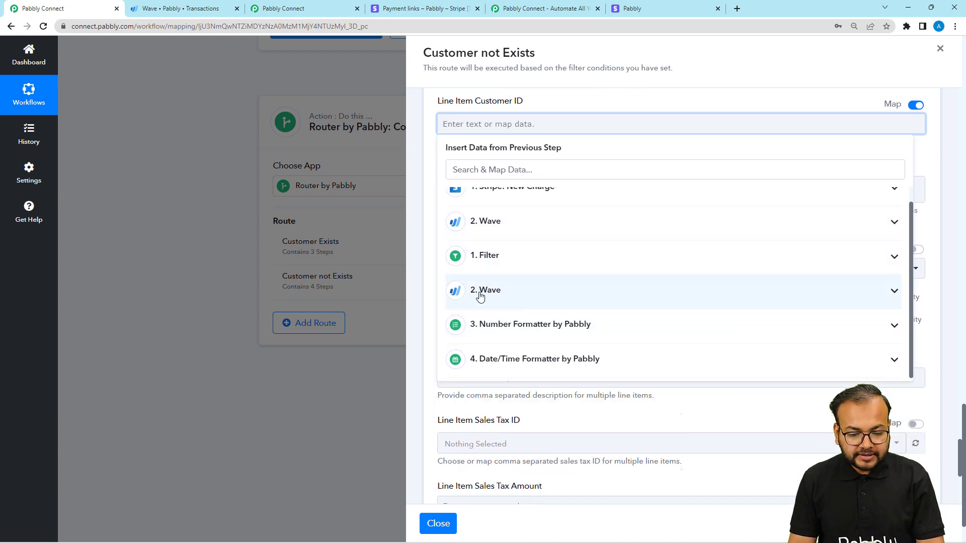
left_click(509, 301)
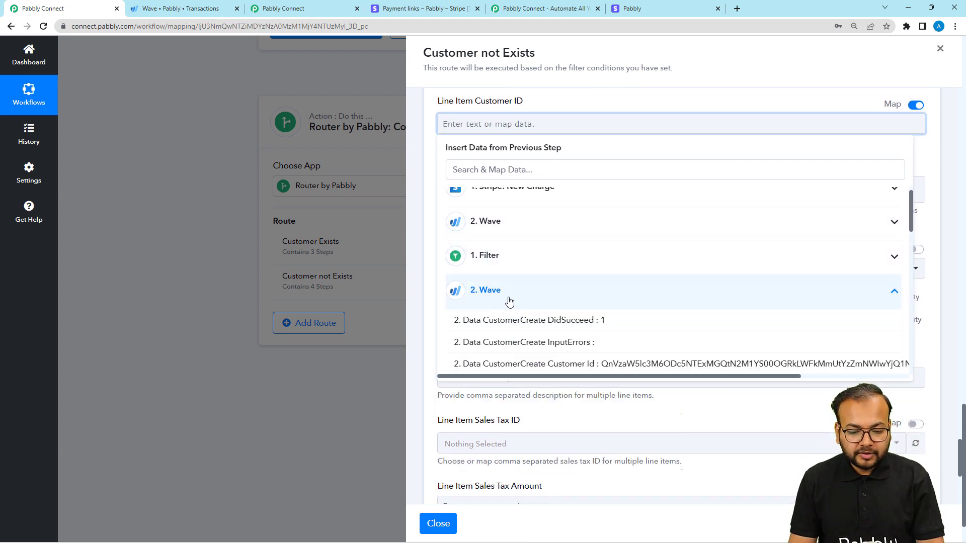
scroll(510, 342, "down", 1)
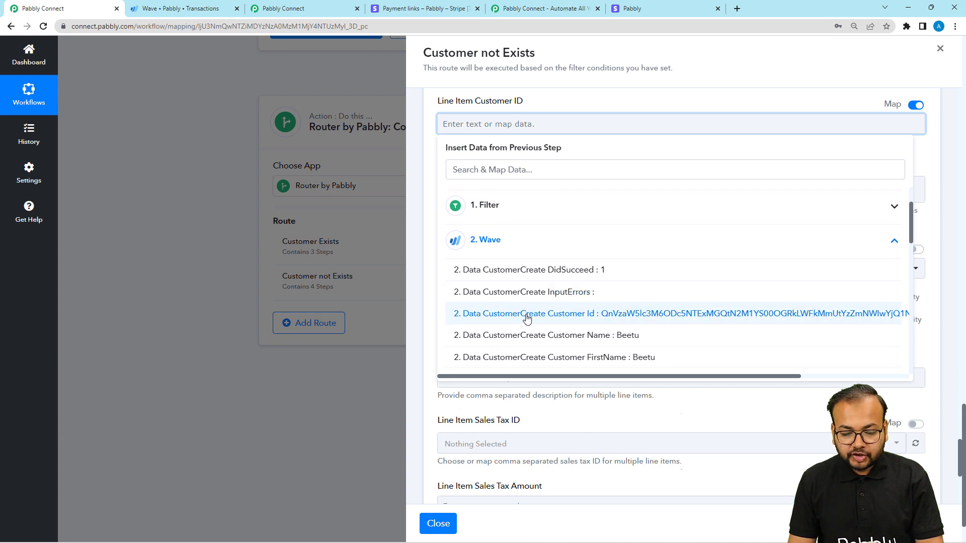
left_click(575, 315)
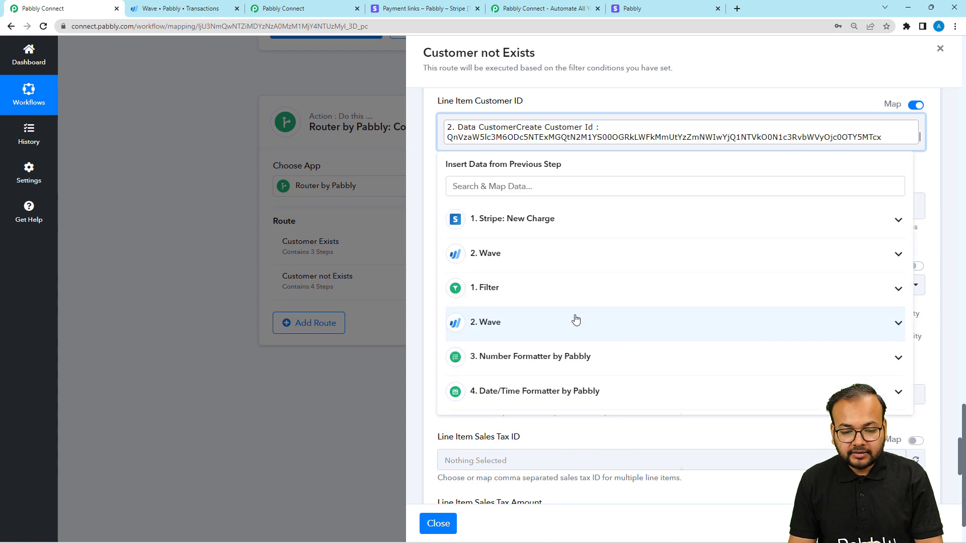
left_click(931, 184)
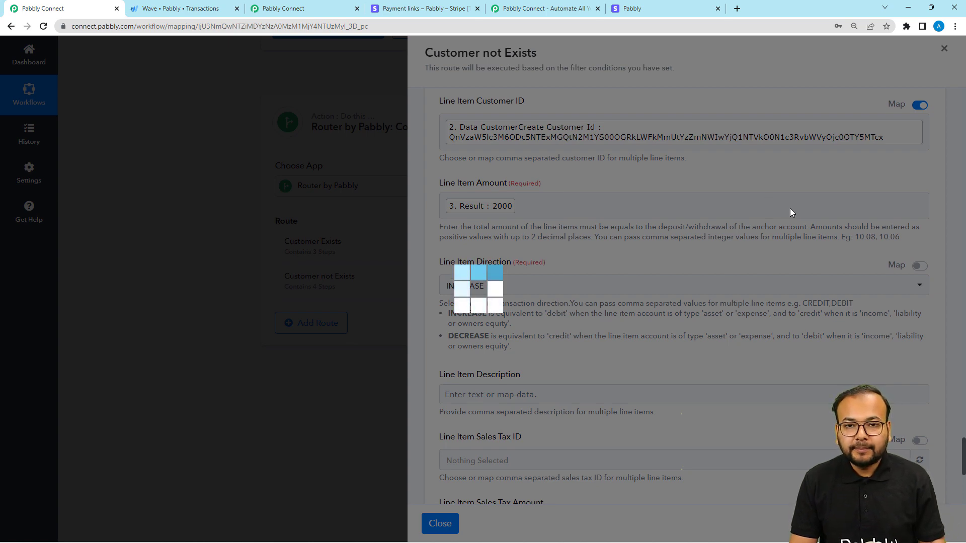
Step: Save the Create Transaction step without sending a test request, and close the Customer not Exists route
scroll(737, 330, "down", 6)
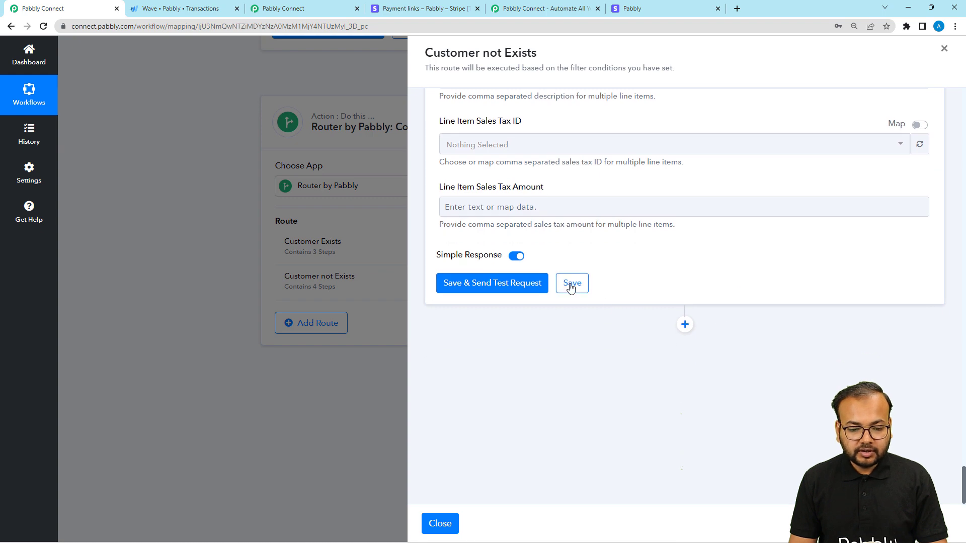
left_click(573, 289)
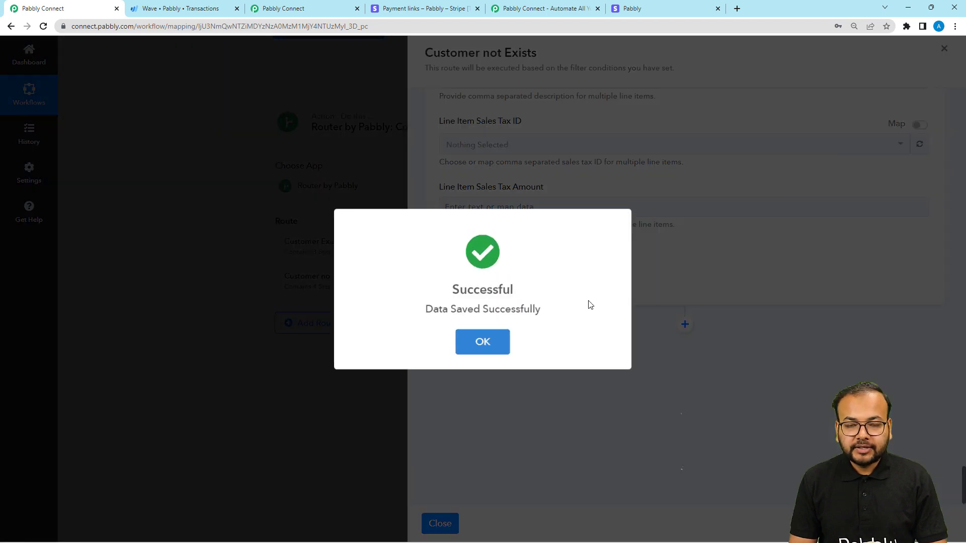
left_click(473, 341)
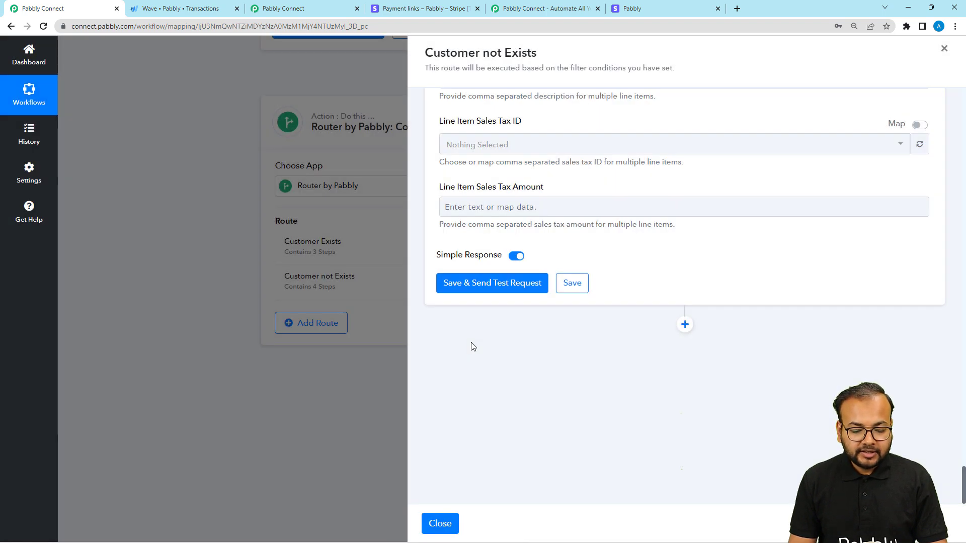
left_click(431, 523)
Step: Collapse the Stripe New Charge, Wave Get Customer by Email and Router steps to get an overview of the workflow
scroll(307, 438, "up", 10)
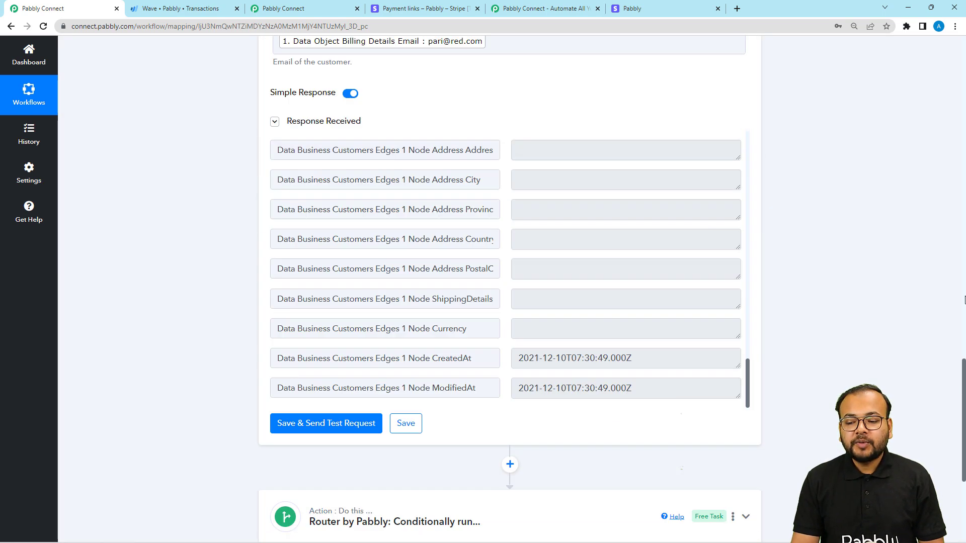
scroll(964, 301, "up", 15)
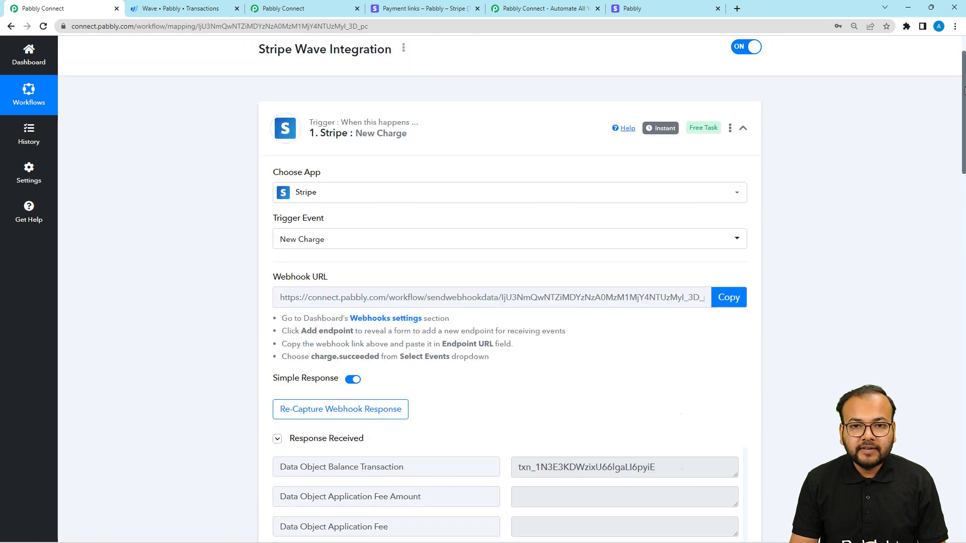
scroll(806, 149, "up", 1)
left_click(743, 138)
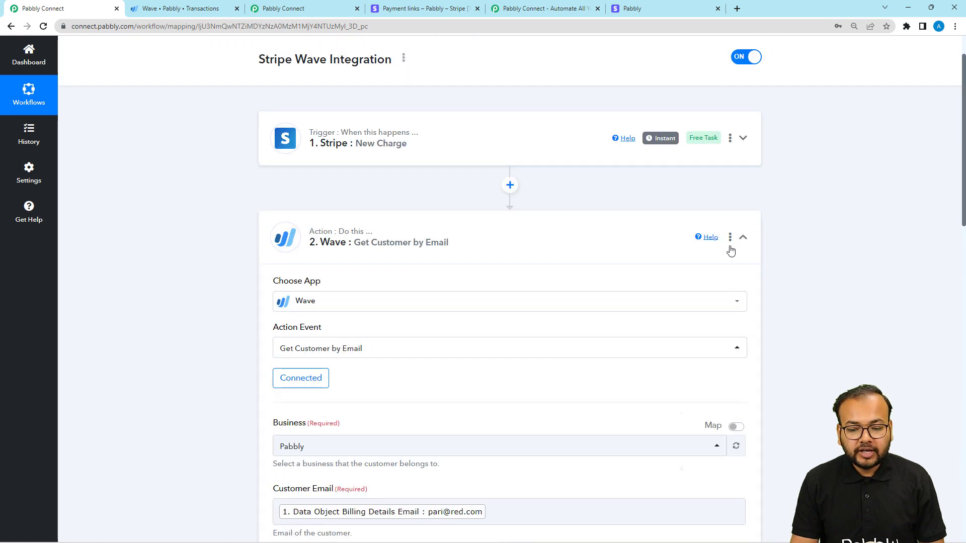
left_click(746, 238)
left_click(745, 335)
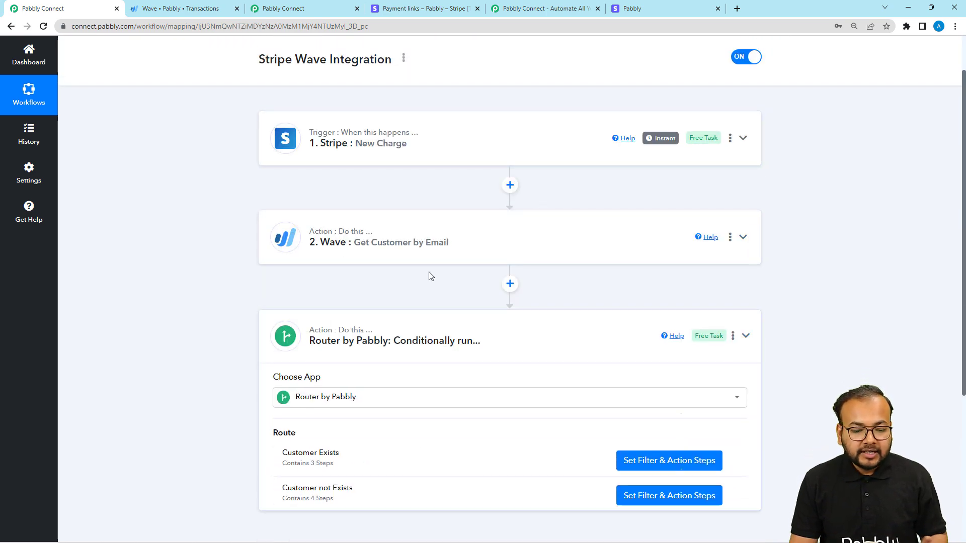